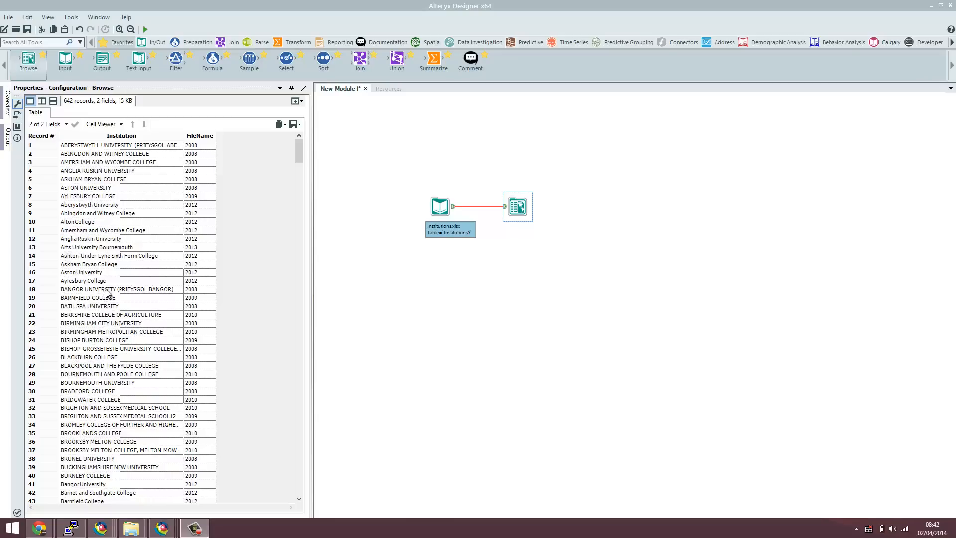
Step: Examine the Institution records for duplicate names that differ in letter case or spelling
{"action": "left_click", "coordinate": [140, 323]}
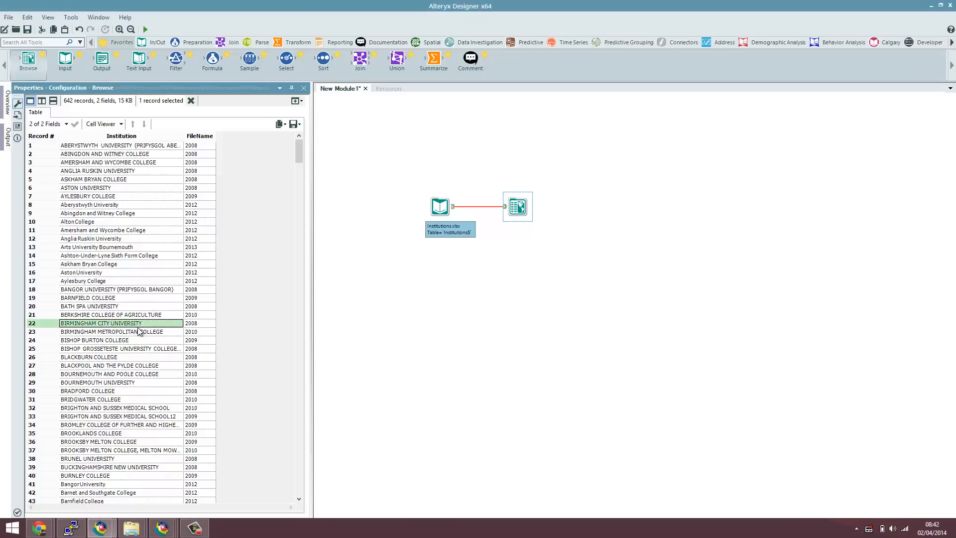
{"action": "scroll", "coordinate": [164, 313], "scroll_direction": "down", "scroll_amount": 2}
{"action": "scroll", "coordinate": [166, 311], "scroll_direction": "down", "scroll_amount": 1}
{"action": "scroll", "coordinate": [125, 257], "scroll_direction": "down", "scroll_amount": 3}
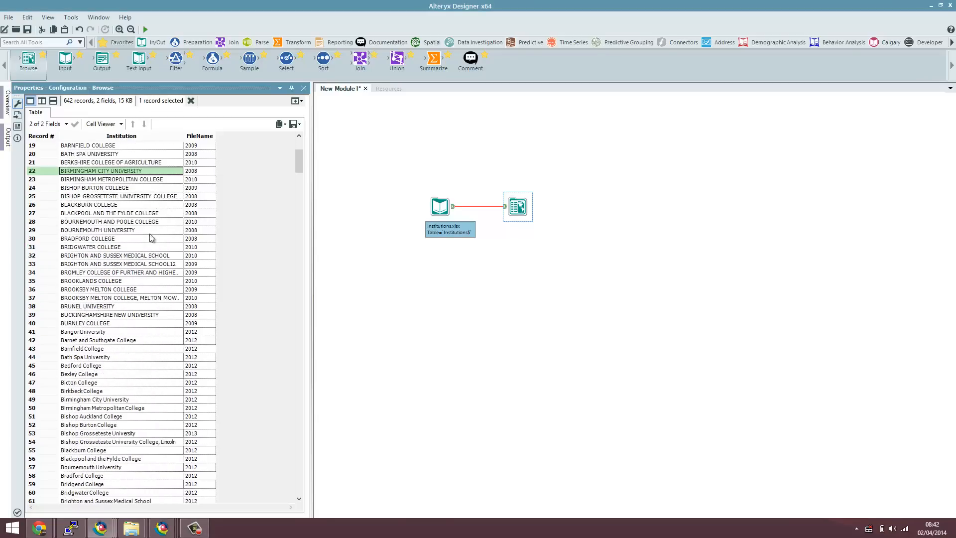
{"action": "left_click", "coordinate": [160, 255]}
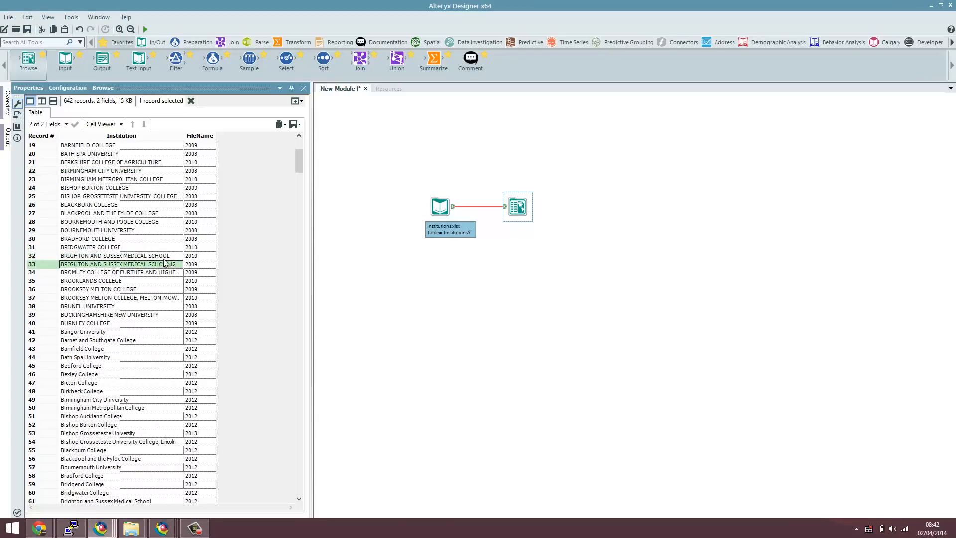
{"action": "left_click", "coordinate": [138, 289]}
{"action": "left_click", "coordinate": [141, 297]}
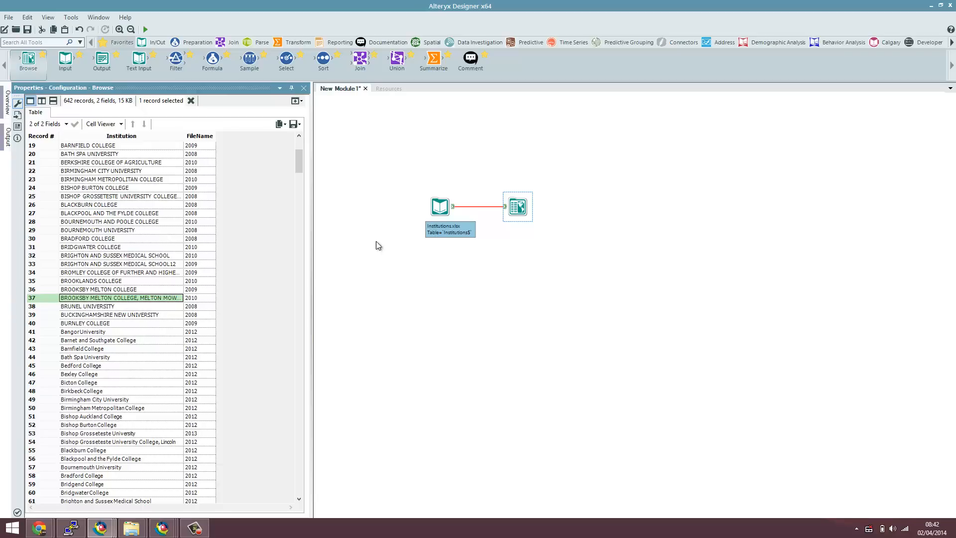
Step: Insert a Formula tool between the Institutions.xlsx input and the Browse, with Institution as its output field
{"action": "left_click_drag", "start_coordinate": [211, 55], "coordinate": [481, 206]}
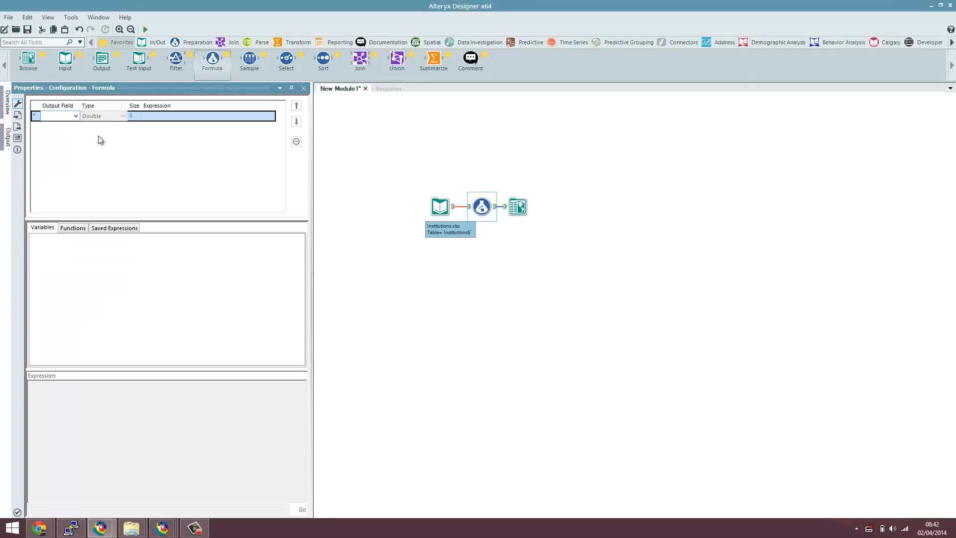
{"action": "type", "text": "UPPERCASE"}
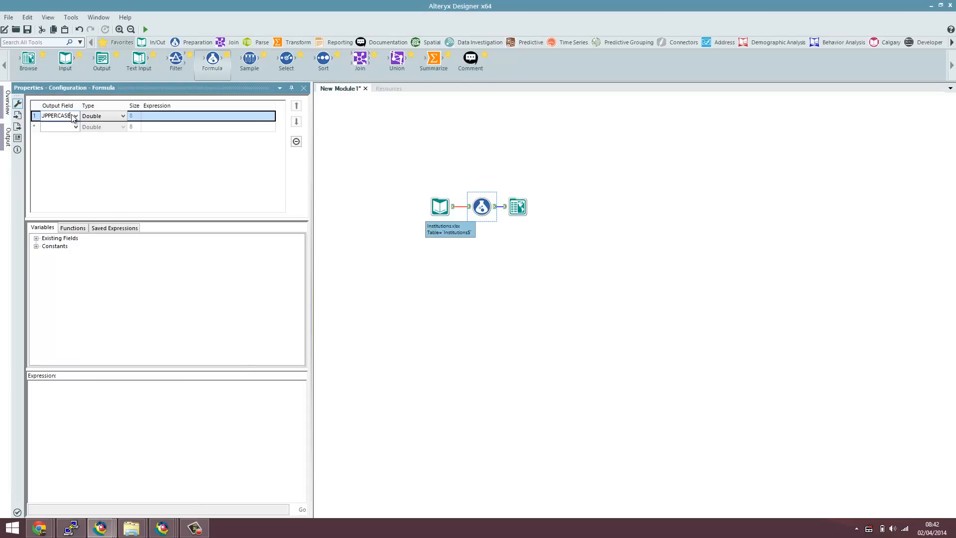
{"action": "left_click_drag", "start_coordinate": [71, 116], "coordinate": [42, 116]}
{"action": "key", "text": "ctrl+c"}
{"action": "key", "text": "Delete"}
{"action": "key", "text": "ctrl+v"}
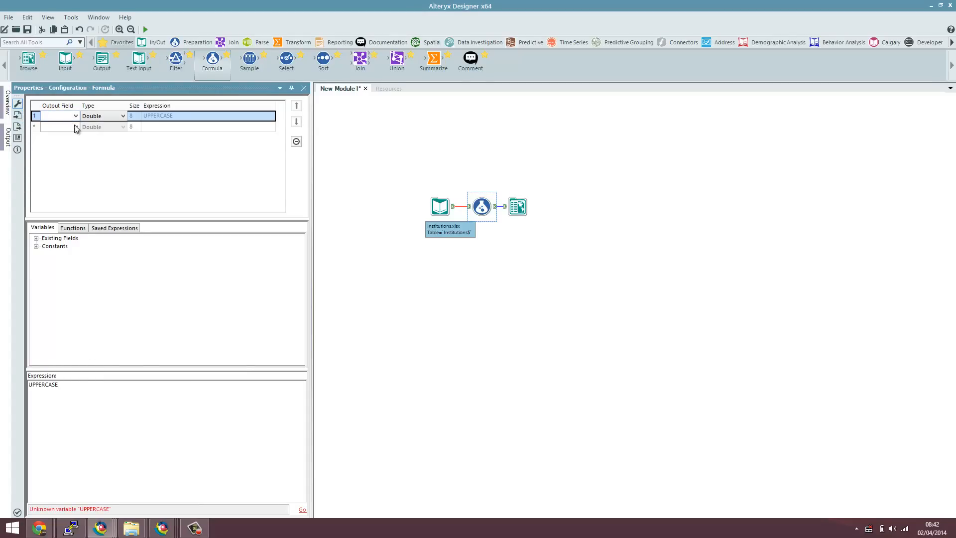
{"action": "left_click", "coordinate": [77, 117]}
{"action": "left_click", "coordinate": [55, 129]}
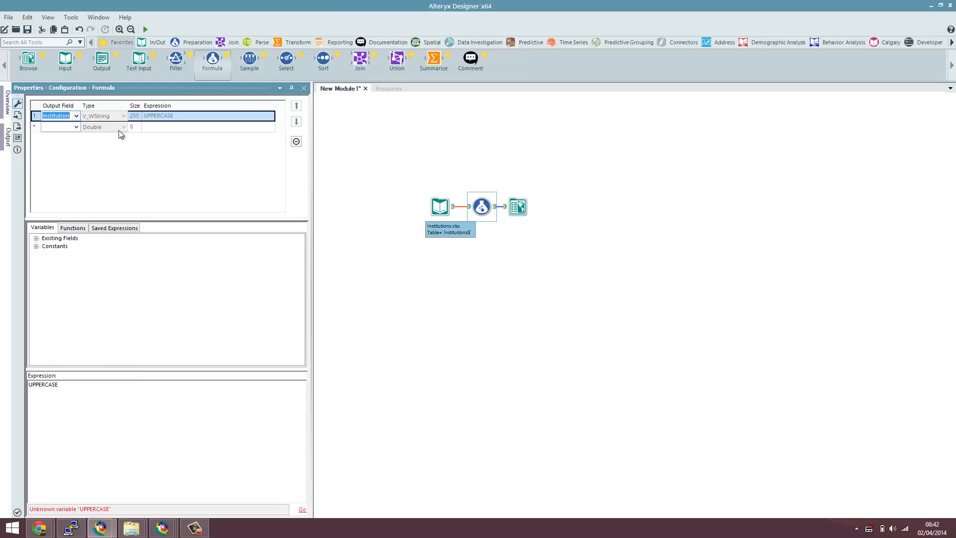
Step: Complete the Institution formula's expression as UPPERCASE([Institution])
{"action": "left_click", "coordinate": [96, 395]}
{"action": "type", "text": "("}
{"action": "left_click", "coordinate": [35, 239]}
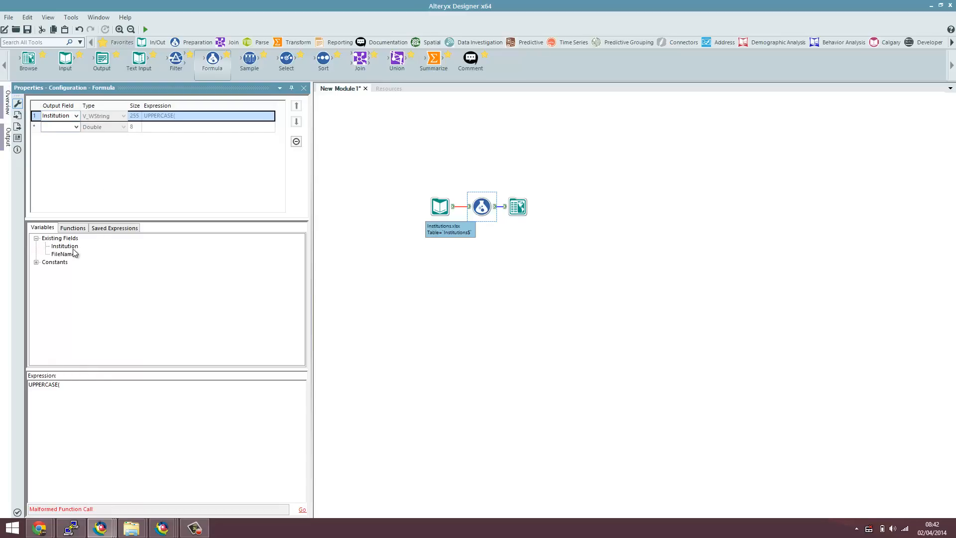
{"action": "double_click", "coordinate": [72, 247]}
{"action": "type", "text": ")"}
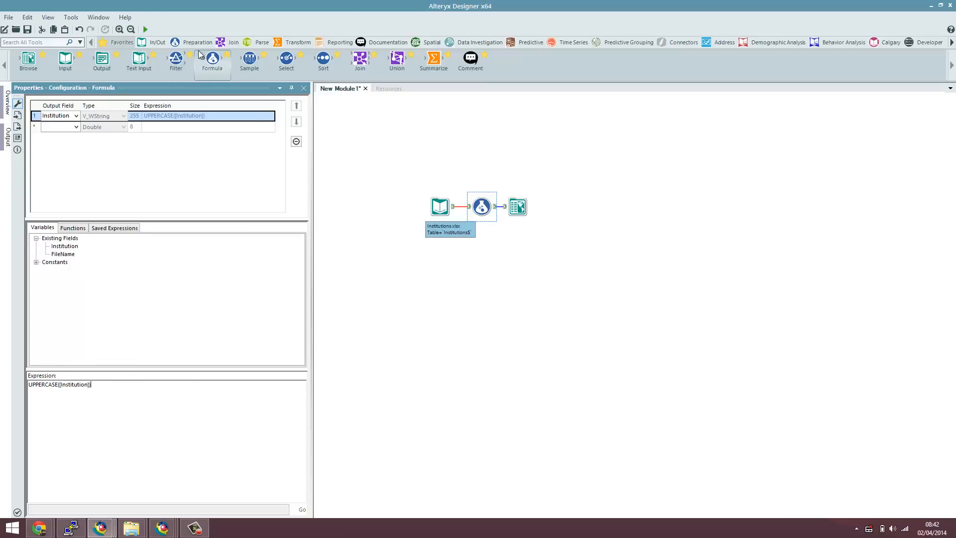
Step: Insert a Unique tool between the Formula and the Browse, and connect a second Browse to its duplicates output
{"action": "left_click", "coordinate": [180, 44]}
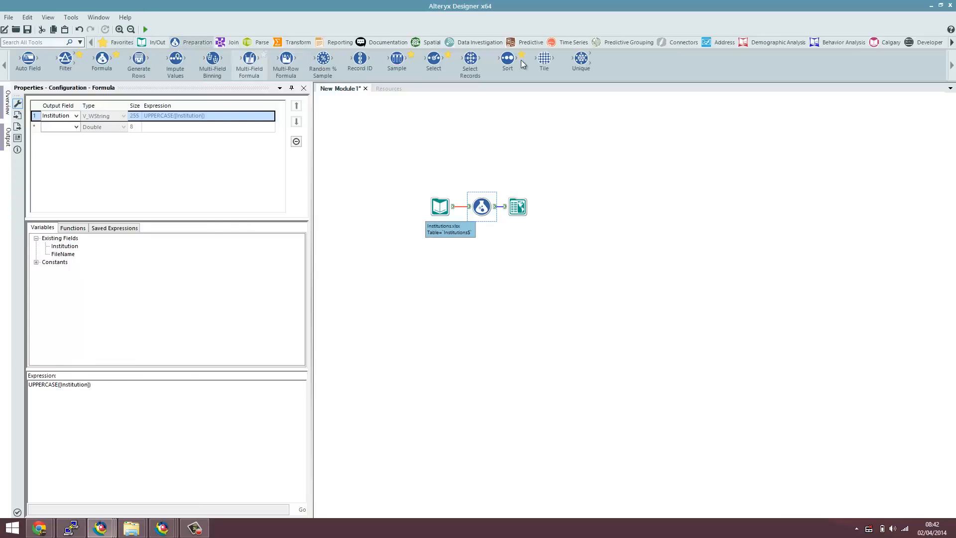
{"action": "left_click_drag", "start_coordinate": [581, 60], "coordinate": [588, 179]}
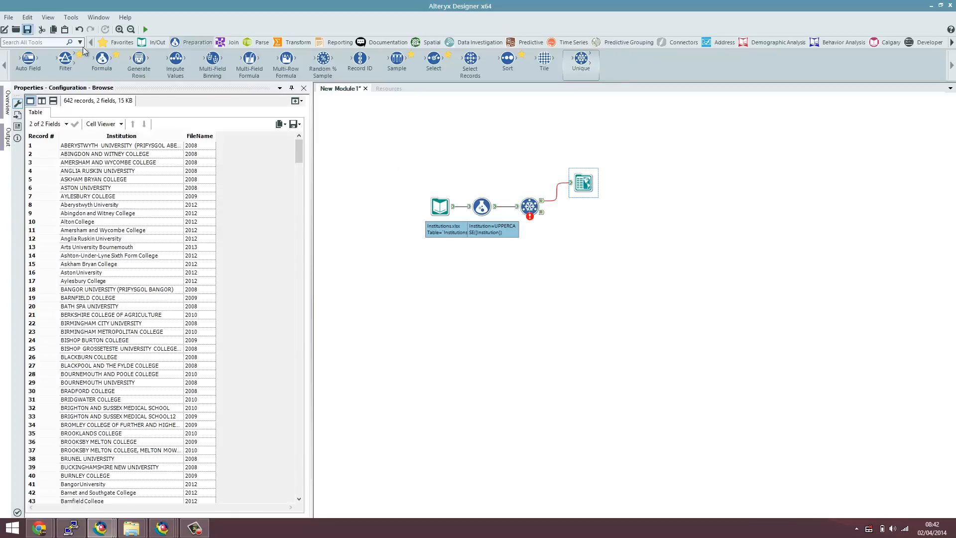
{"action": "left_click", "coordinate": [122, 42]}
{"action": "left_click_drag", "start_coordinate": [29, 60], "coordinate": [582, 223]}
Step: Set Institution as the Unique tool's unique field, and run the module to review the duplicate and unique records
{"action": "left_click", "coordinate": [529, 206]}
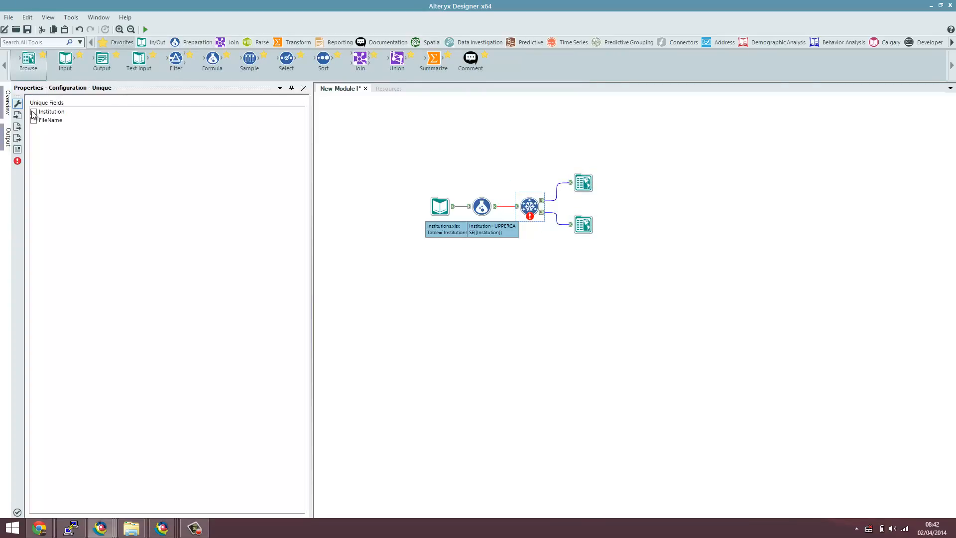
{"action": "left_click", "coordinate": [34, 112]}
{"action": "left_click", "coordinate": [146, 30]}
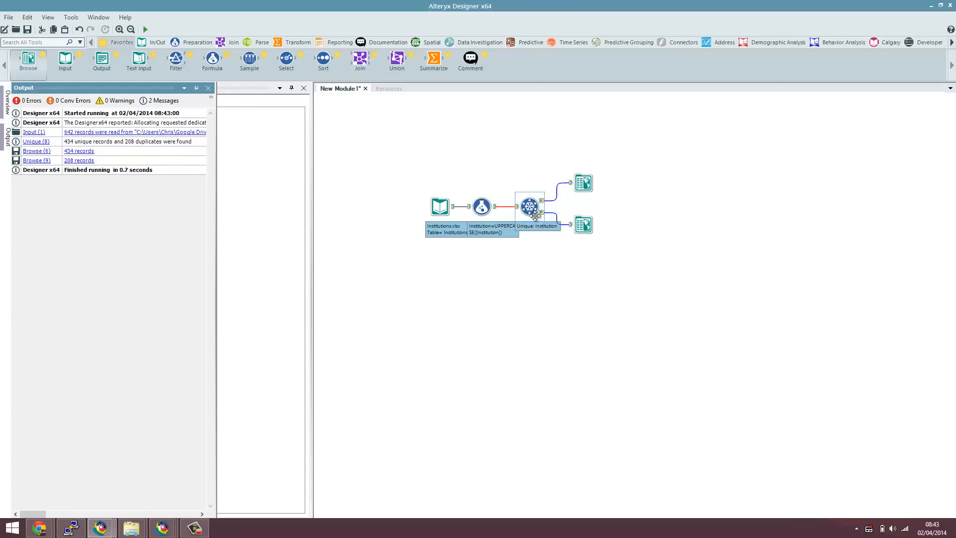
{"action": "left_click", "coordinate": [584, 224]}
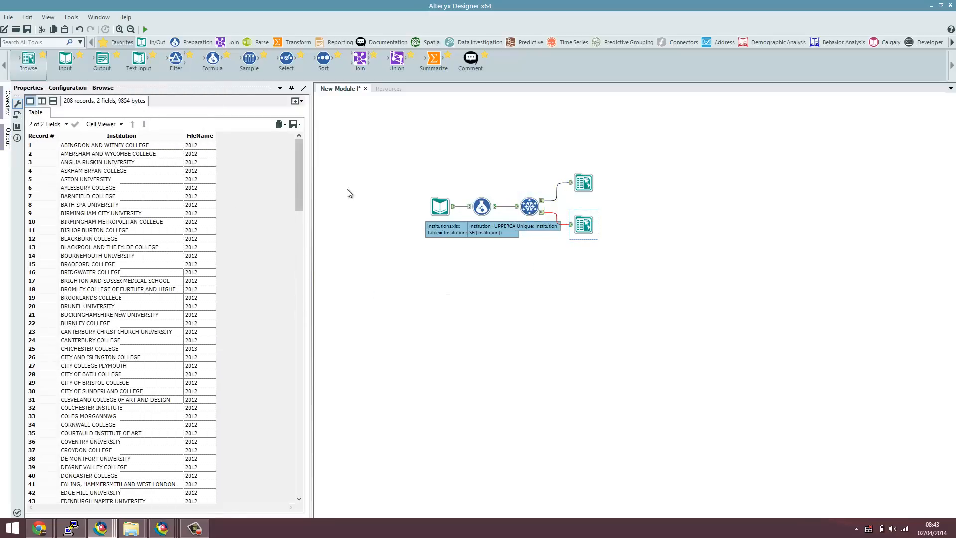
{"action": "left_click", "coordinate": [584, 183]}
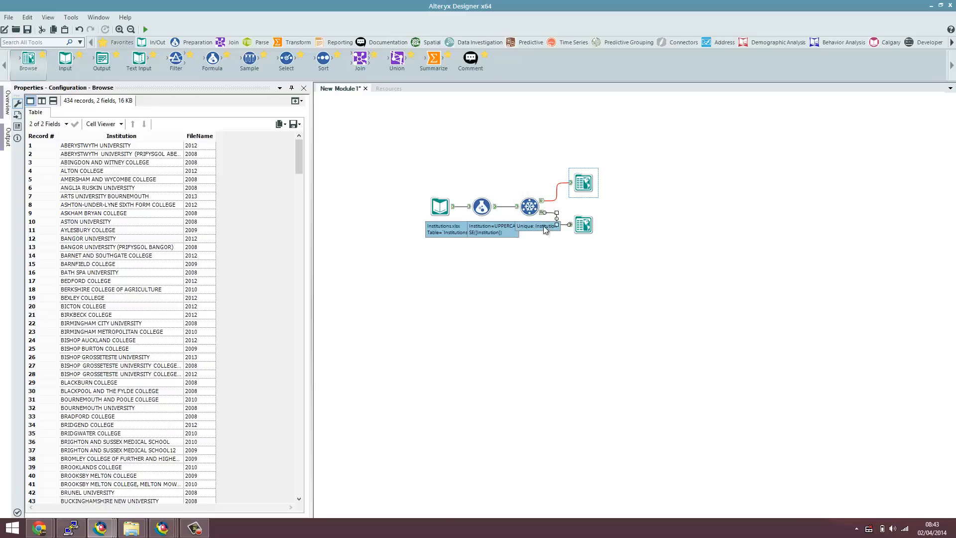
Step: Insert a Record ID tool between the Unique tool's unique output and its Browse, and run the module
{"action": "left_click_drag", "start_coordinate": [583, 183], "coordinate": [614, 165]}
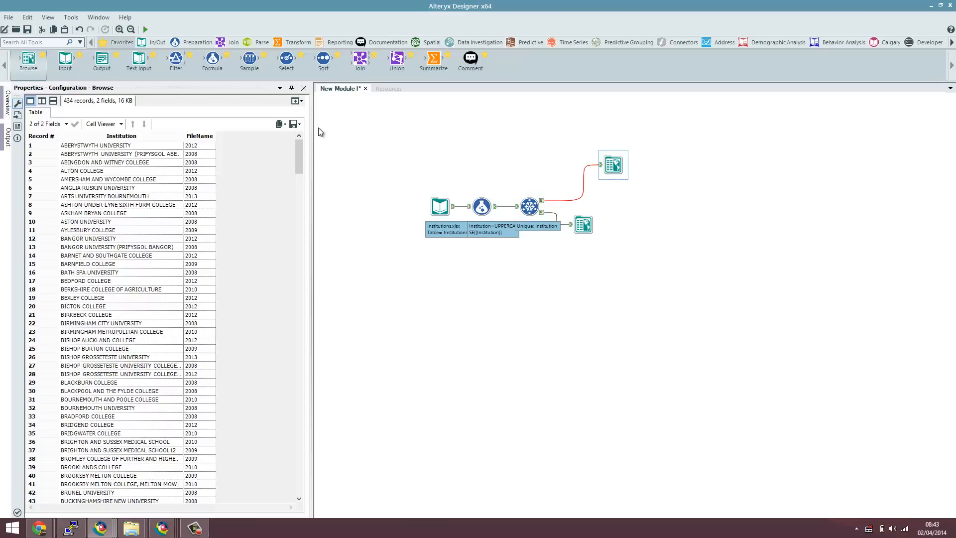
{"action": "left_click", "coordinate": [198, 41]}
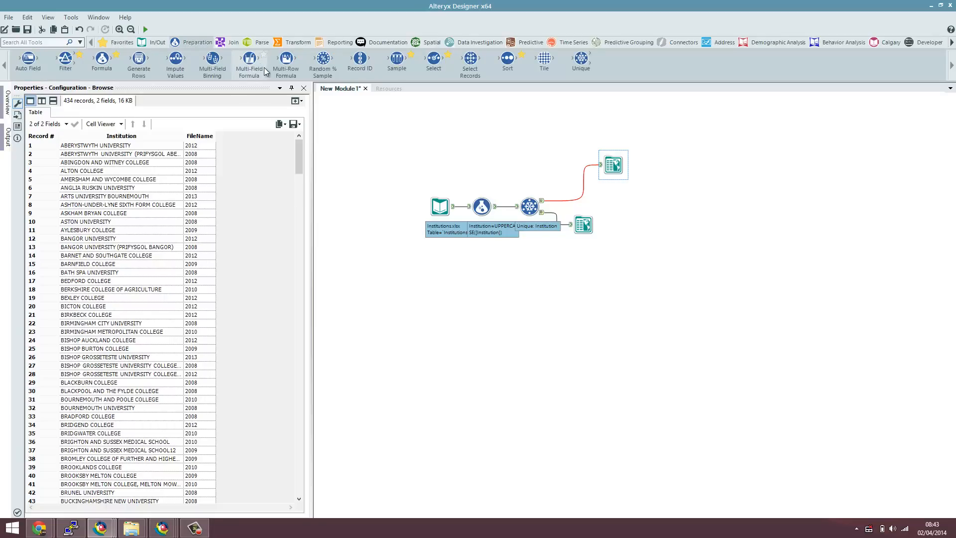
{"action": "left_click_drag", "start_coordinate": [360, 58], "coordinate": [586, 199]}
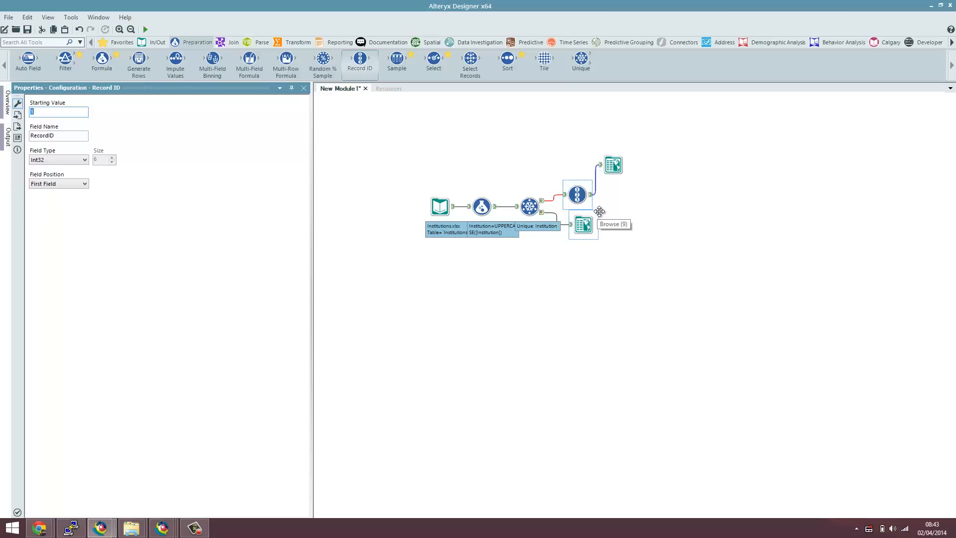
{"action": "left_click_drag", "start_coordinate": [612, 166], "coordinate": [638, 166]}
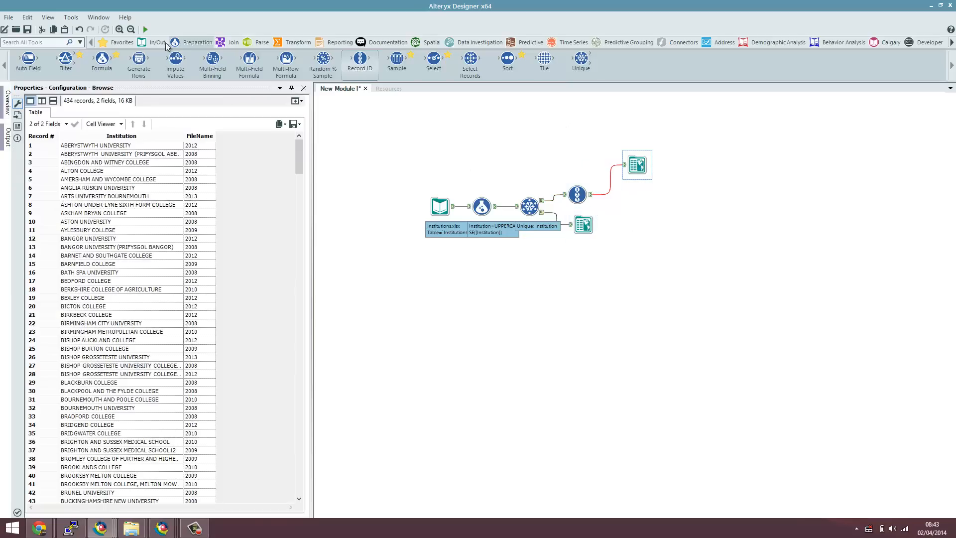
{"action": "left_click", "coordinate": [146, 29]}
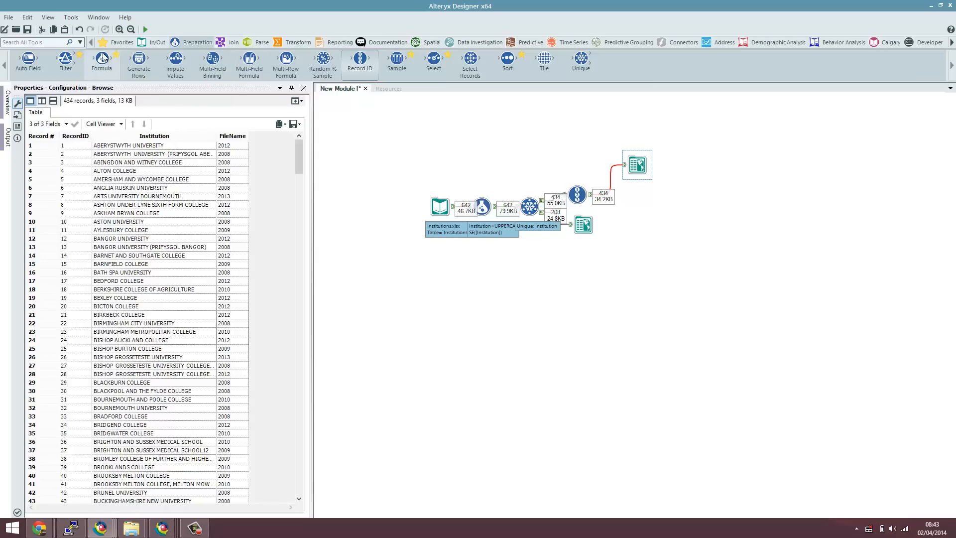
Step: Insert a Formula tool after the Record ID tool with an output field named ID of type V_String
{"action": "left_click_drag", "start_coordinate": [102, 60], "coordinate": [620, 191]}
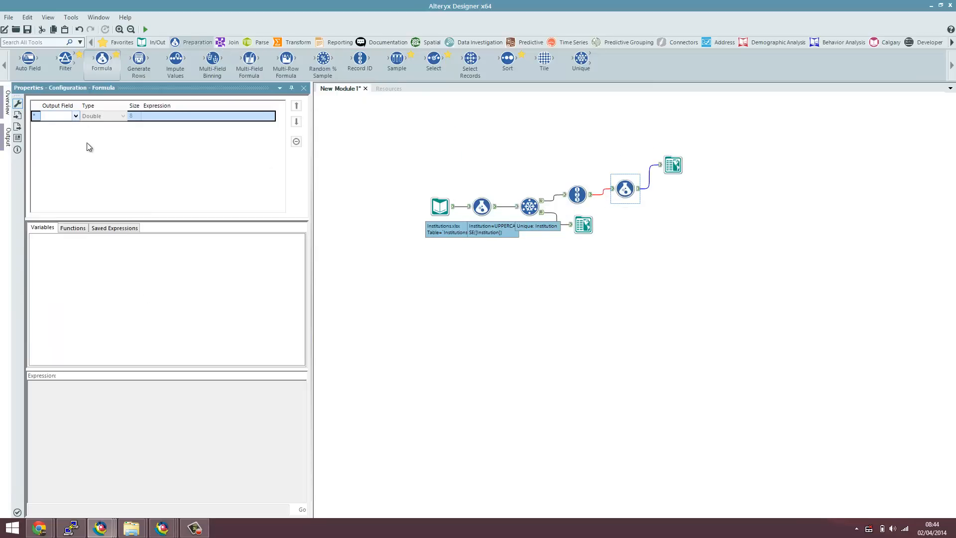
{"action": "type", "text": "ID"}
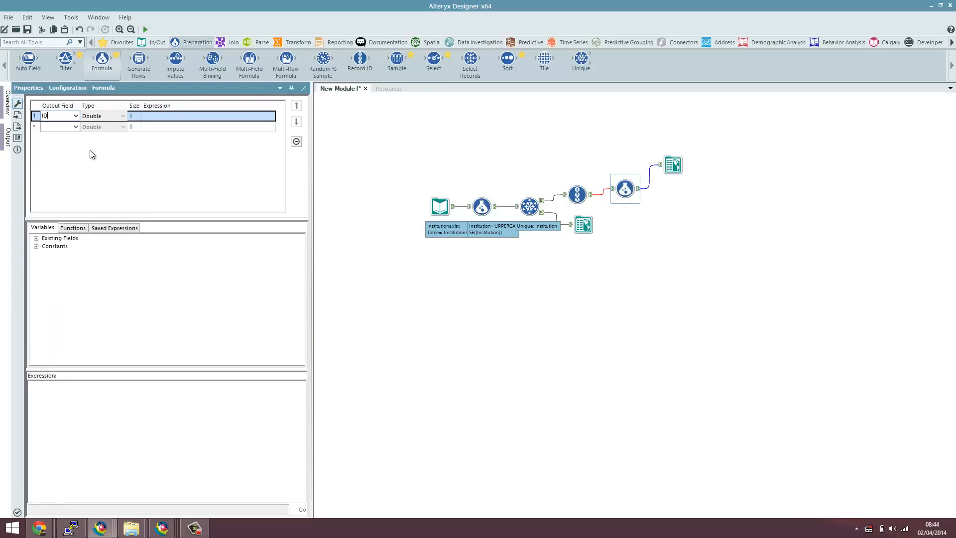
{"action": "left_click", "coordinate": [115, 117]}
{"action": "left_click", "coordinate": [112, 188]}
Step: Set the ID field's expression to tostring([RecordID])+':'+[Institution]
{"action": "left_click", "coordinate": [75, 469]}
{"action": "type", "text": "tostring("}
{"action": "left_click", "coordinate": [36, 238]}
{"action": "double_click", "coordinate": [59, 247]}
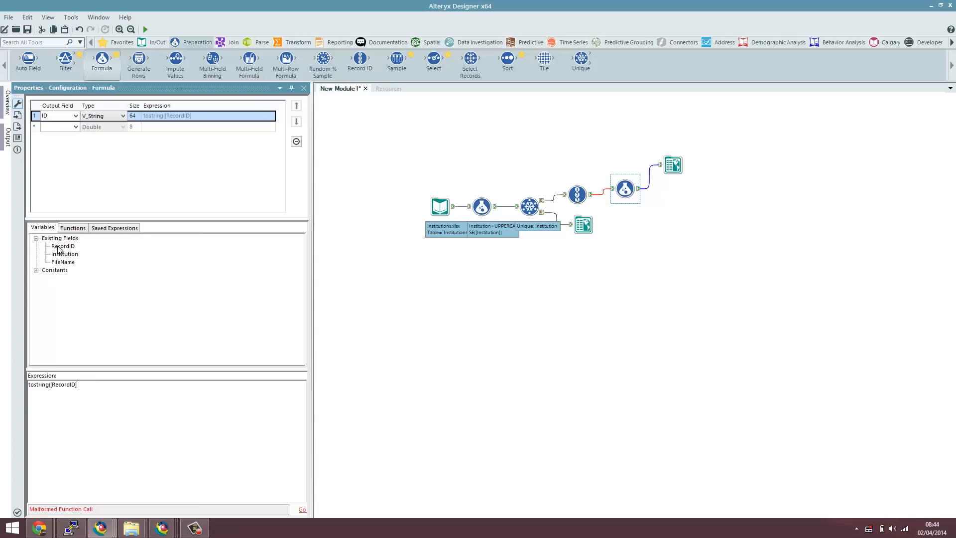
{"action": "type", "text": ")+"}
{"action": "double_click", "coordinate": [65, 254]}
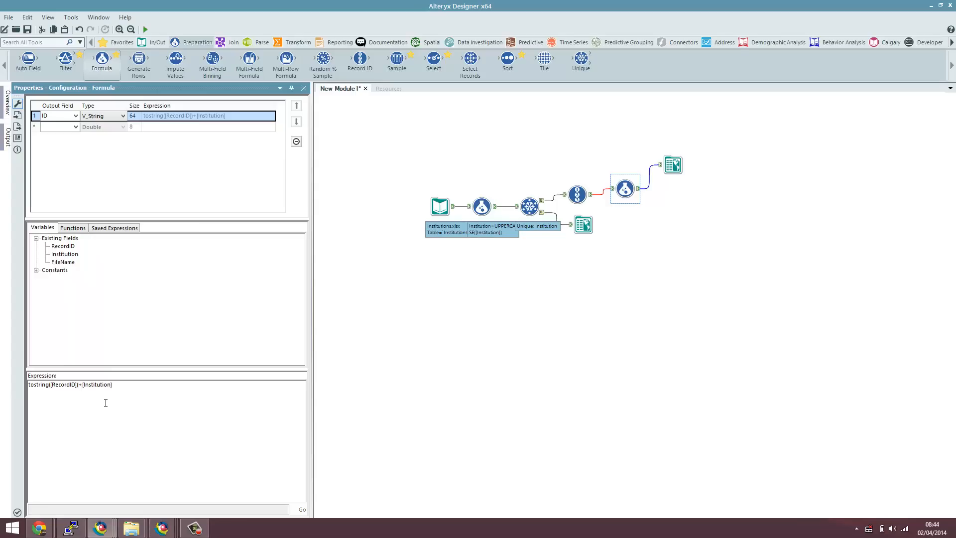
{"action": "type", "text": "+':'+"}
Step: Run the module and review the ID column and the run messages, widening both panes to read them
{"action": "left_click", "coordinate": [145, 29]}
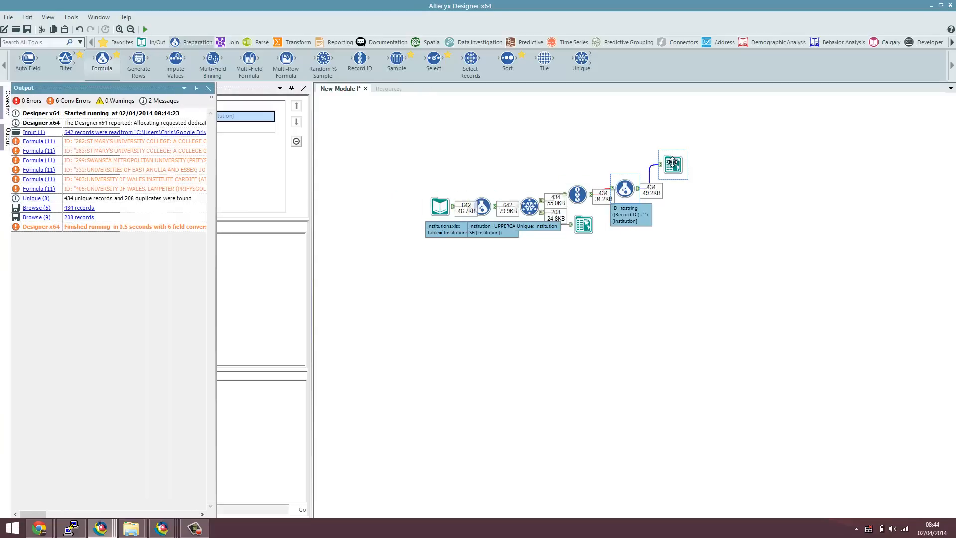
{"action": "left_click", "coordinate": [672, 164]}
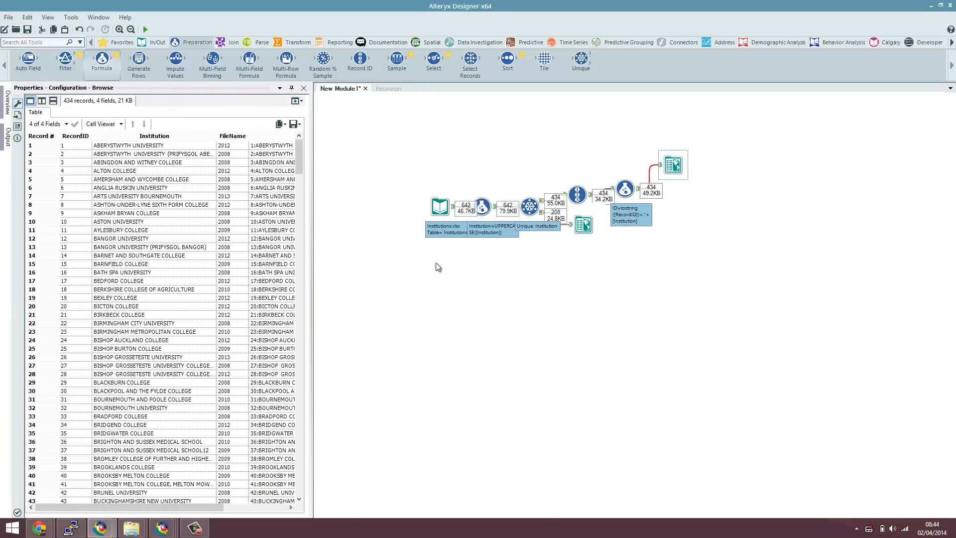
{"action": "left_click_drag", "start_coordinate": [364, 227], "coordinate": [398, 232]}
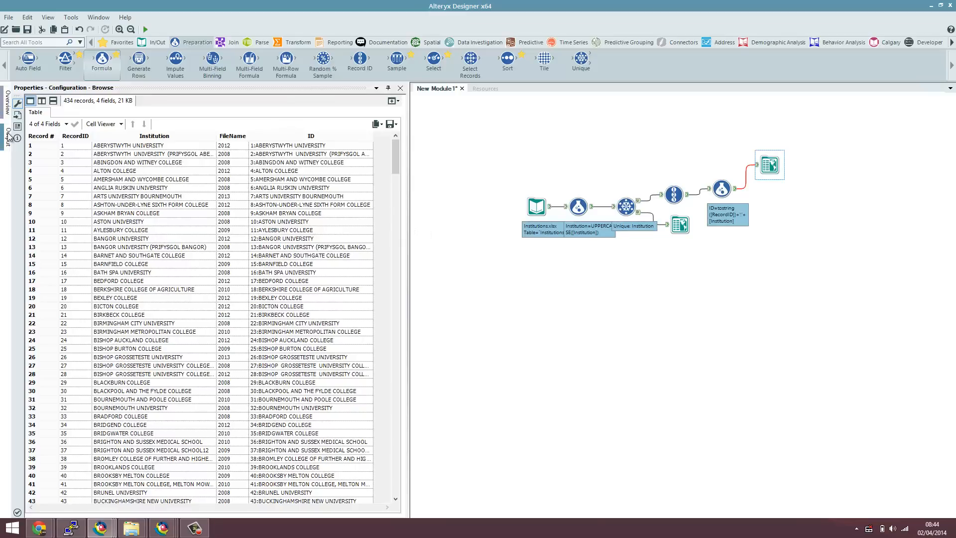
{"action": "mouse_move", "coordinate": [8, 136]}
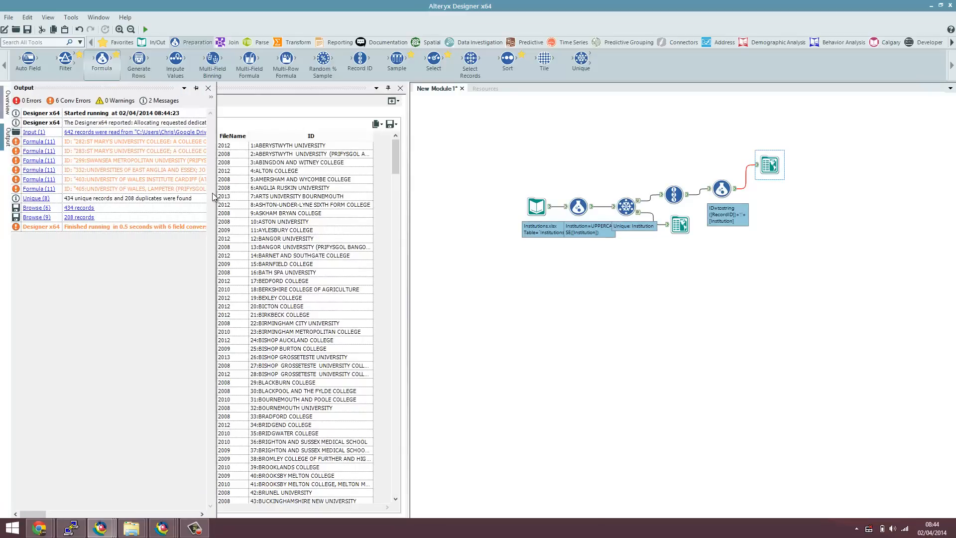
{"action": "left_click_drag", "start_coordinate": [217, 187], "coordinate": [375, 219]}
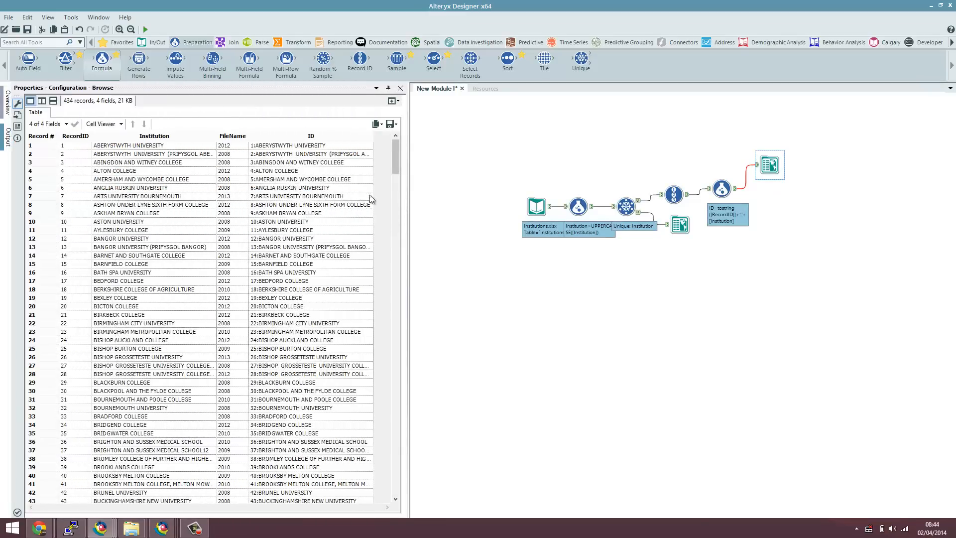
Step: Set the ID field's size to 255 in the second Formula tool, and rerun the module to check the records
{"action": "left_click", "coordinate": [721, 188]}
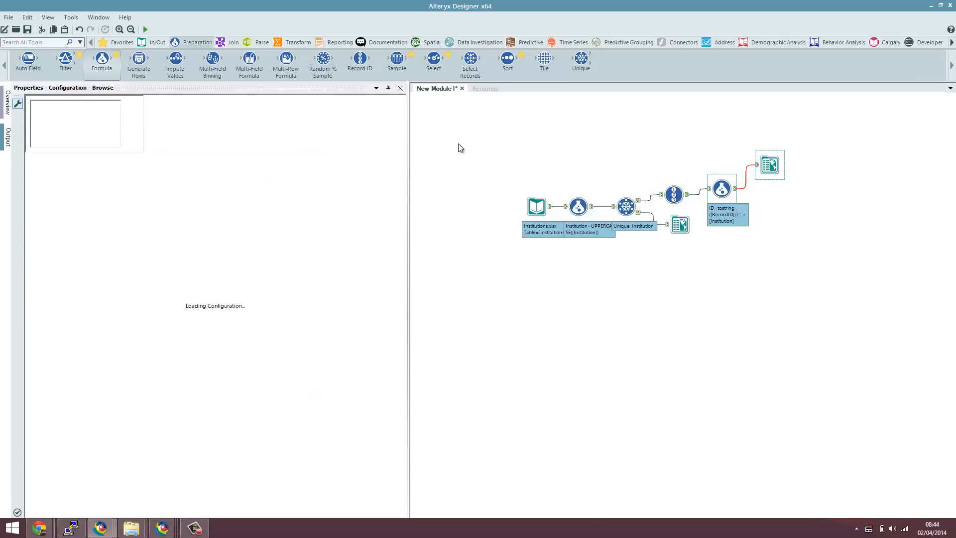
{"action": "left_click", "coordinate": [134, 115]}
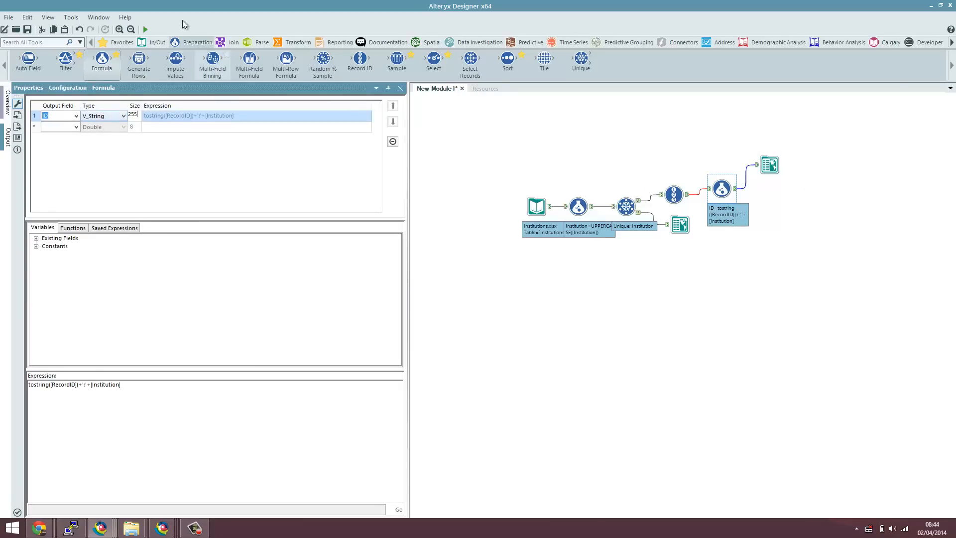
{"action": "left_click", "coordinate": [145, 30]}
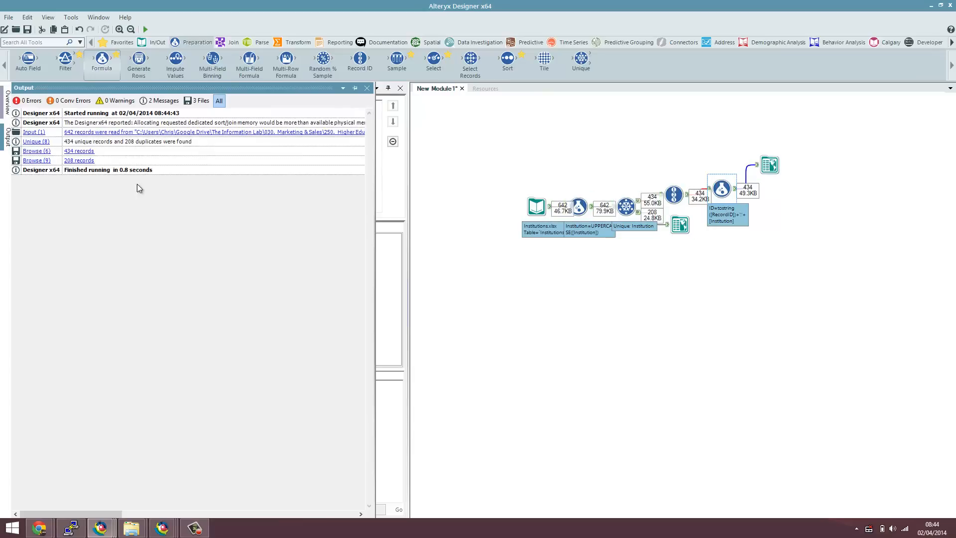
{"action": "left_click", "coordinate": [770, 165]}
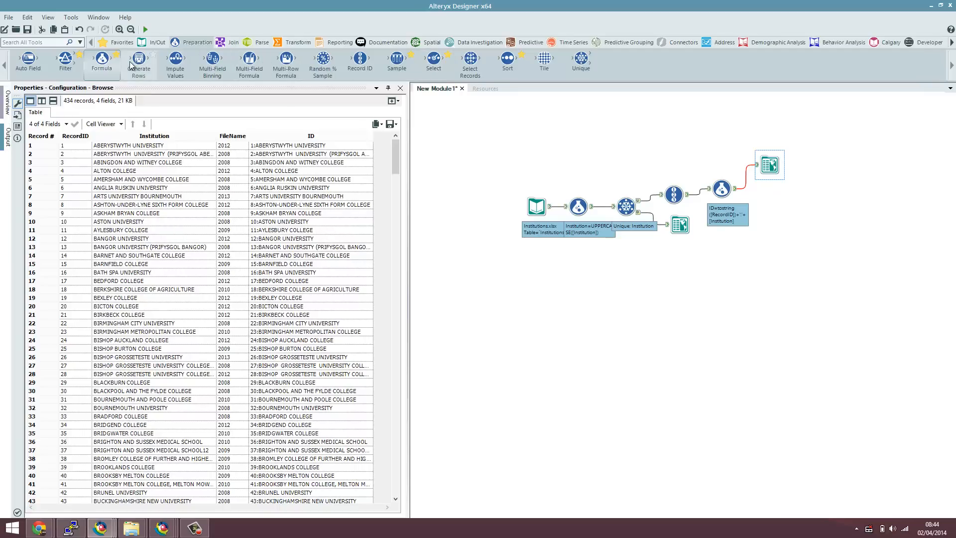
Step: Insert a Fuzzy Match tool between the second Formula tool and its Browse tool
{"action": "left_click", "coordinate": [233, 42]}
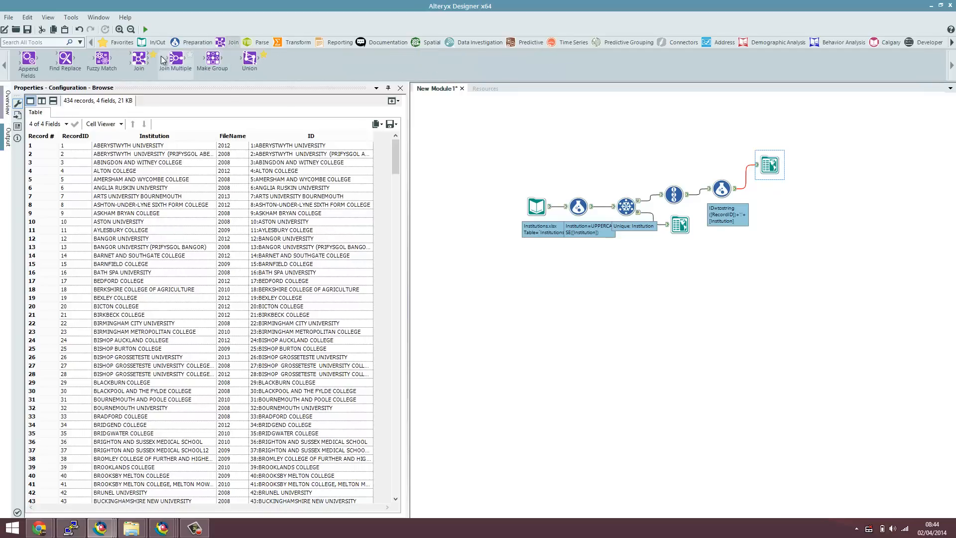
{"action": "left_click_drag", "start_coordinate": [102, 61], "coordinate": [841, 188]}
{"action": "left_click_drag", "start_coordinate": [771, 183], "coordinate": [777, 189]}
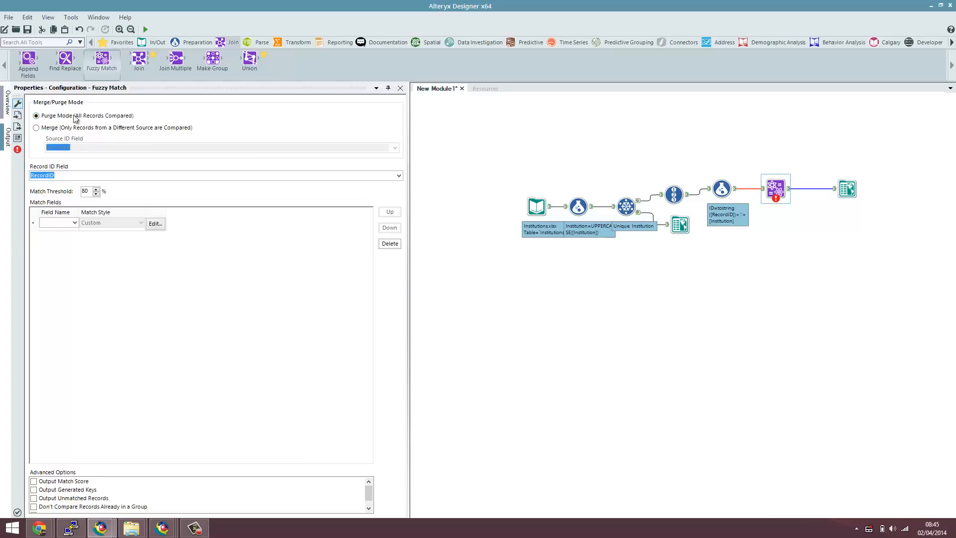
Step: Set the Fuzzy Match tool's record ID field to ID and add Institution as a match field
{"action": "left_click", "coordinate": [400, 176]}
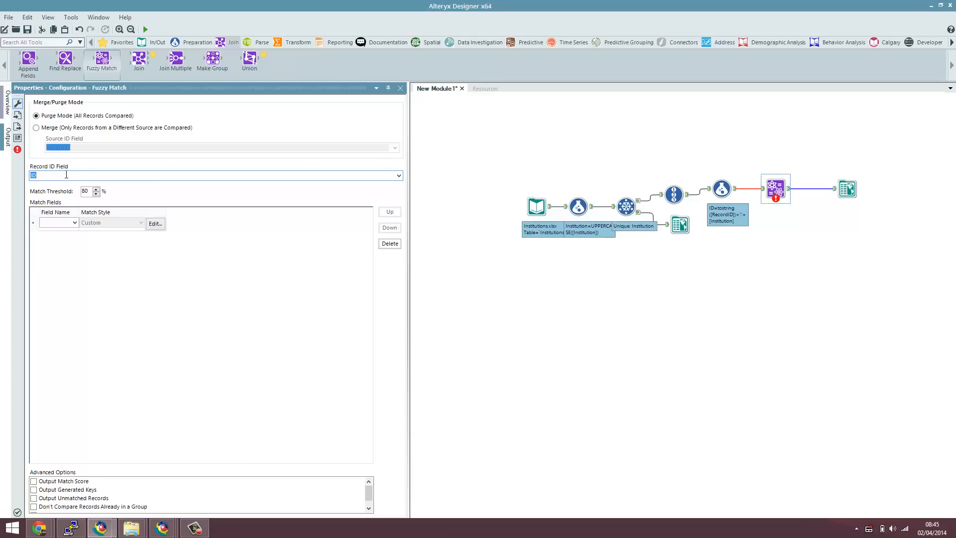
{"action": "left_click", "coordinate": [75, 223]}
{"action": "left_click", "coordinate": [71, 238]}
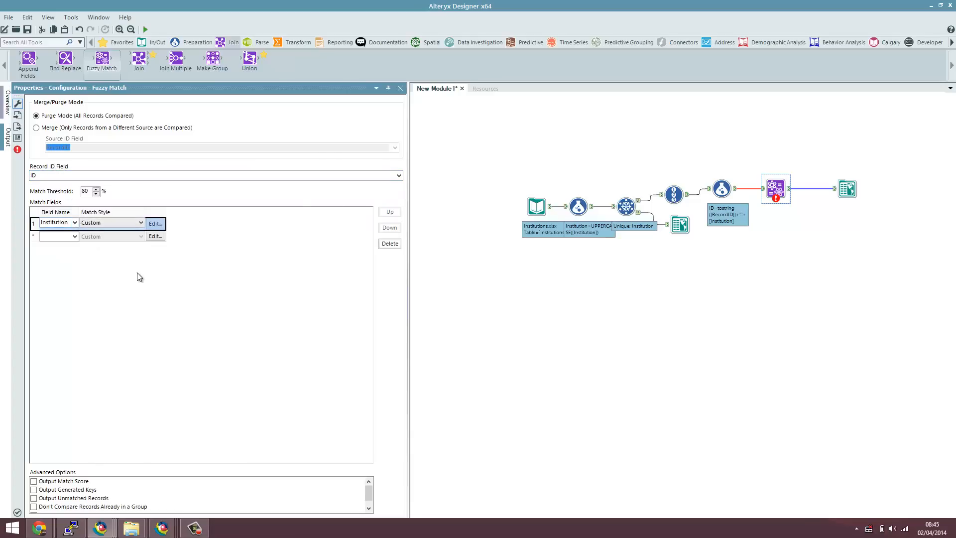
Step: Review the Institution field's match options and the available match styles, keeping the Custom style
{"action": "left_click", "coordinate": [156, 224]}
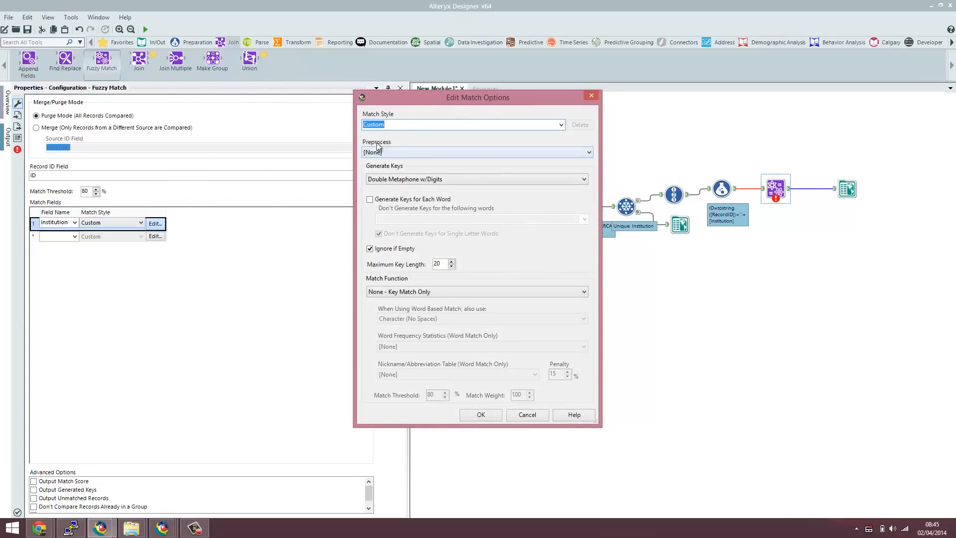
{"action": "left_click", "coordinate": [594, 98]}
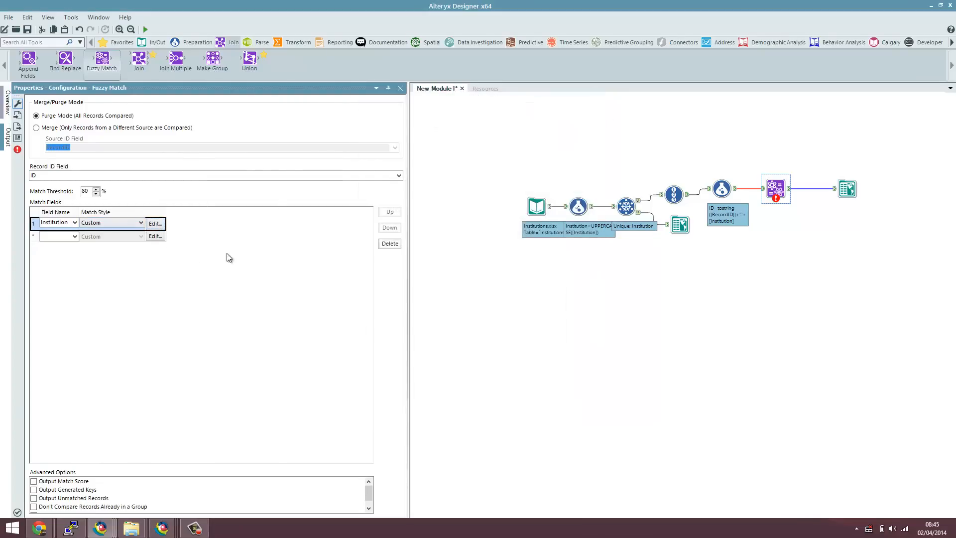
{"action": "left_click", "coordinate": [141, 223]}
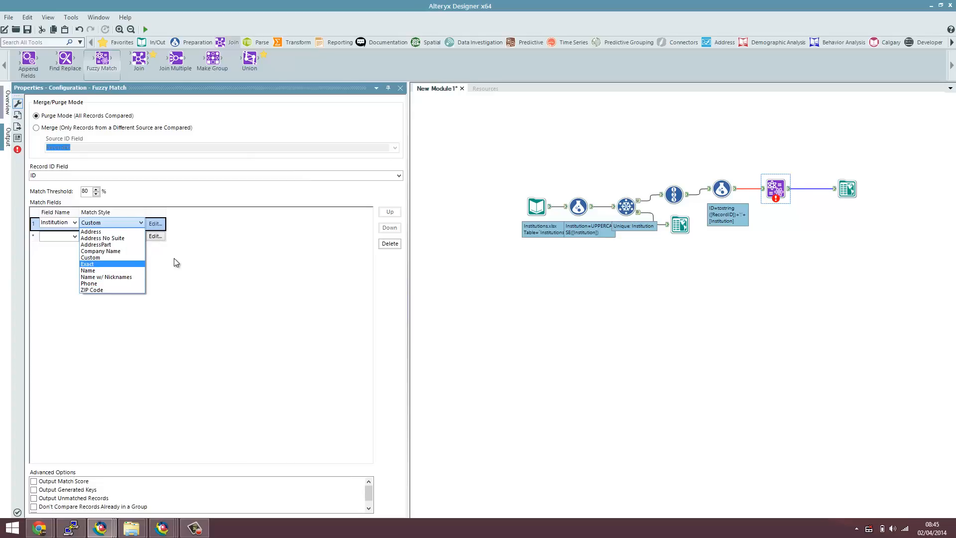
{"action": "left_click", "coordinate": [121, 257]}
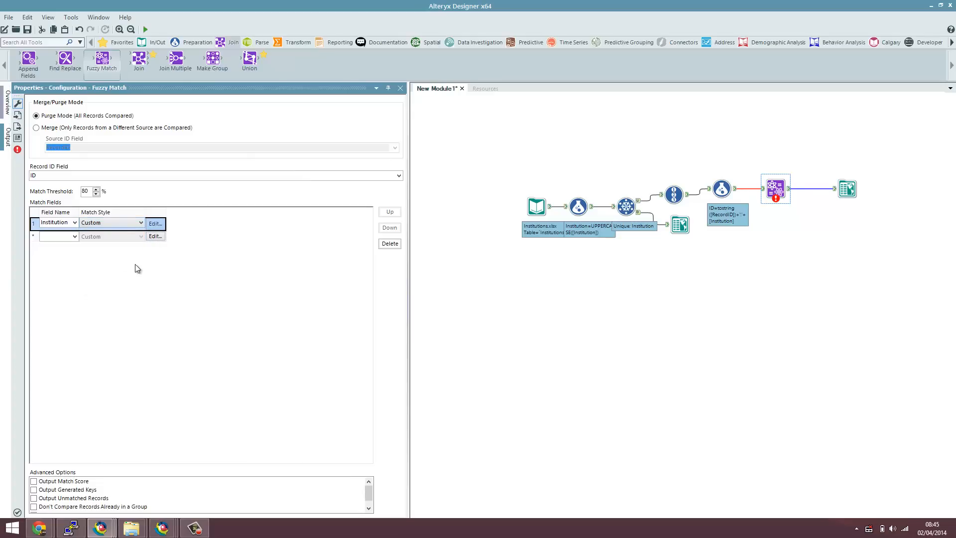
Step: Set Institution's match options to preprocess with Strip Punctuation & AND, OF & THE and generate Alphanumeric Only keys for each word
{"action": "left_click", "coordinate": [162, 227]}
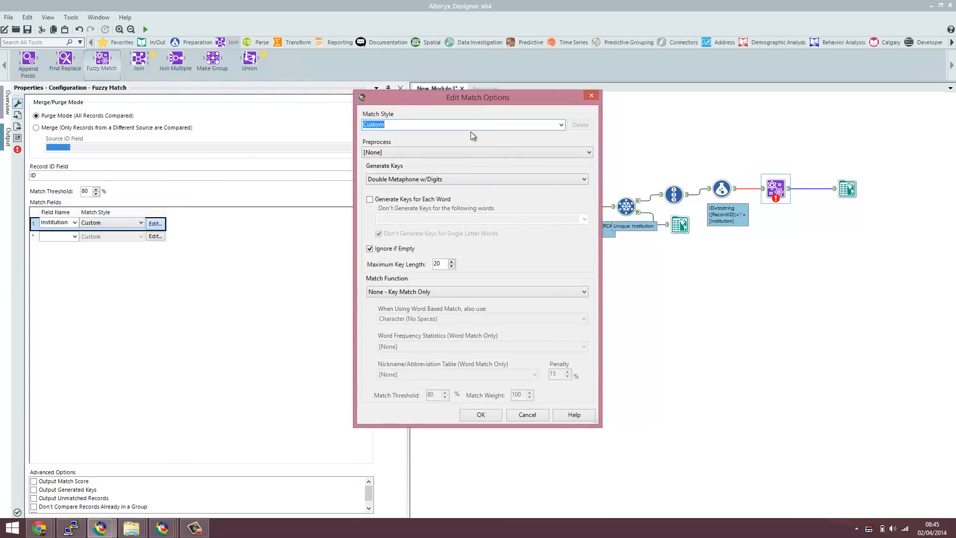
{"action": "left_click", "coordinate": [523, 152]}
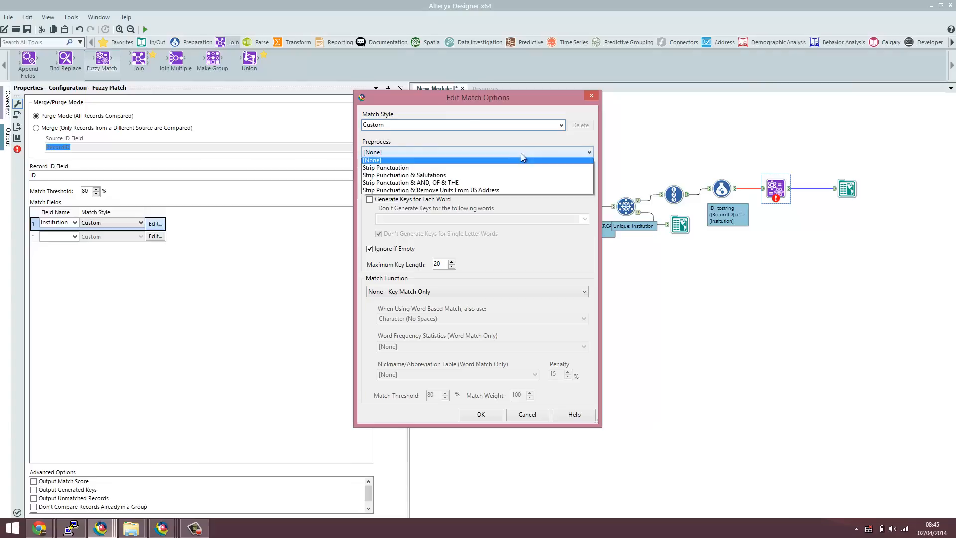
{"action": "left_click", "coordinate": [468, 185]}
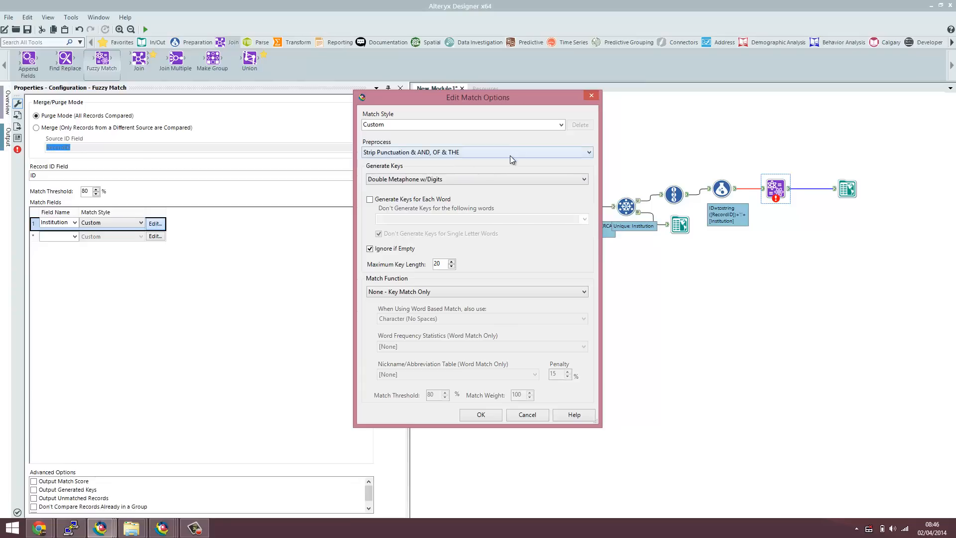
{"action": "left_click", "coordinate": [437, 180]}
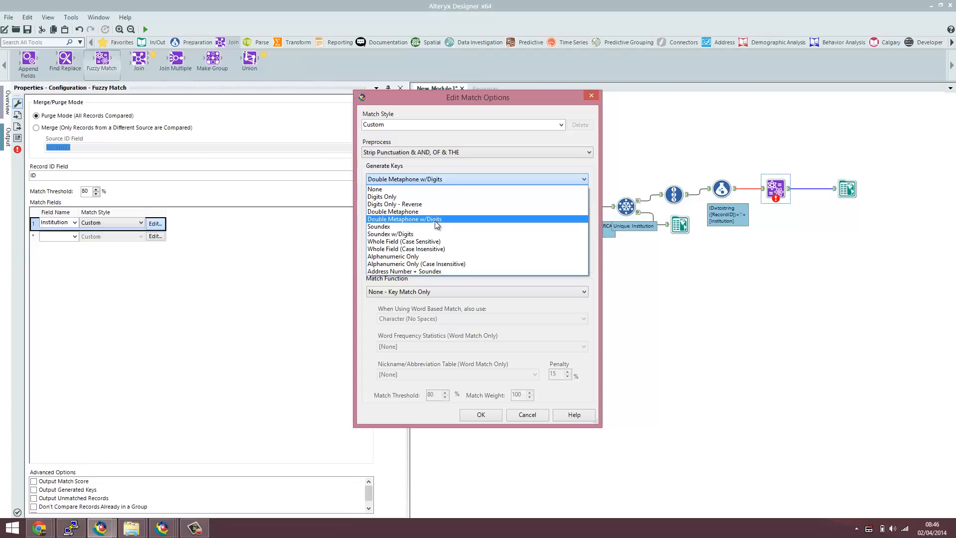
{"action": "left_click", "coordinate": [411, 257]}
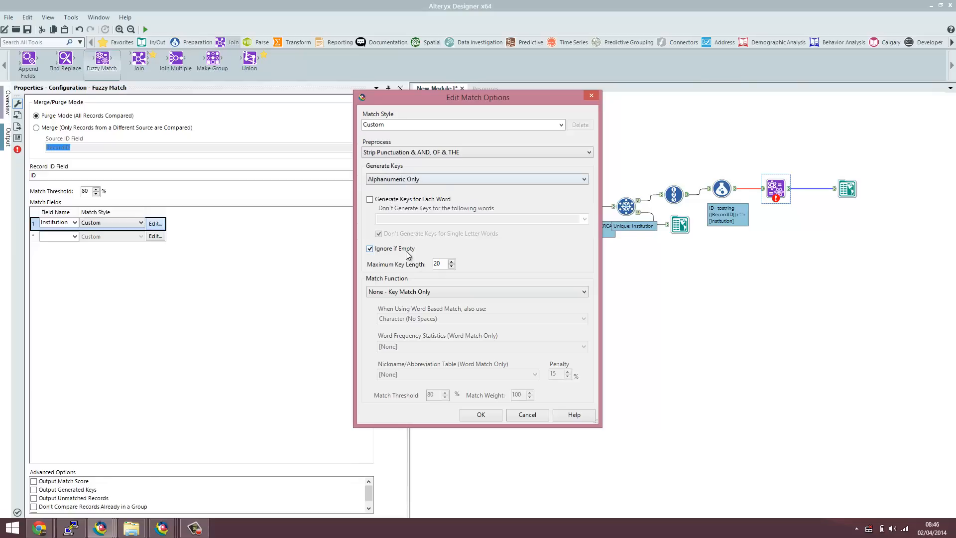
{"action": "left_click", "coordinate": [370, 200]}
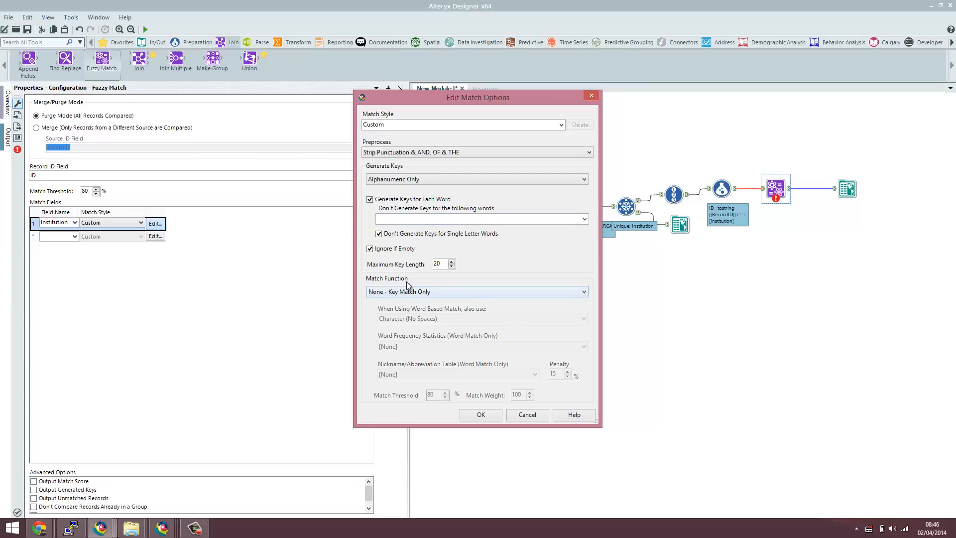
{"action": "left_click", "coordinate": [482, 414]}
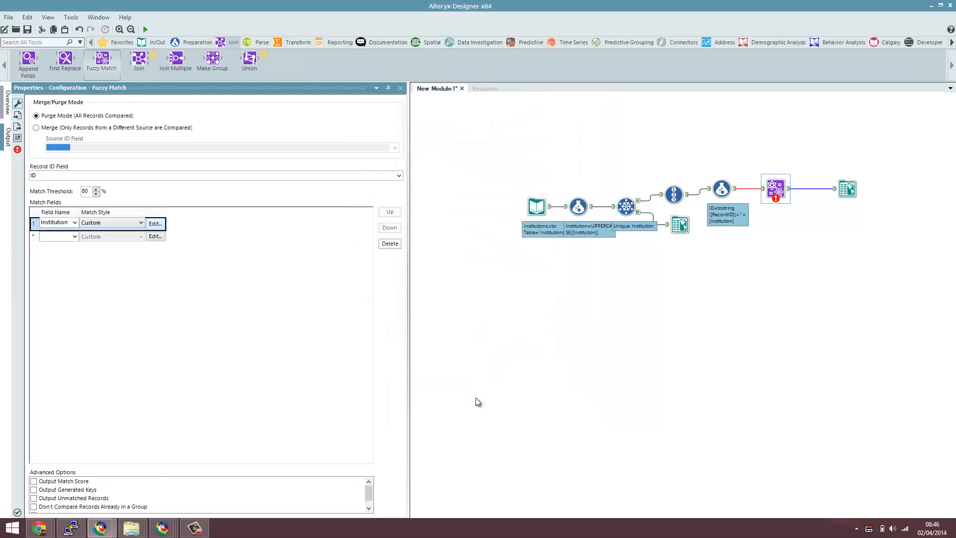
Step: Enable Output Match Score and Output Generated Keys for the Fuzzy Match tool, and run the module
{"action": "left_click", "coordinate": [34, 481]}
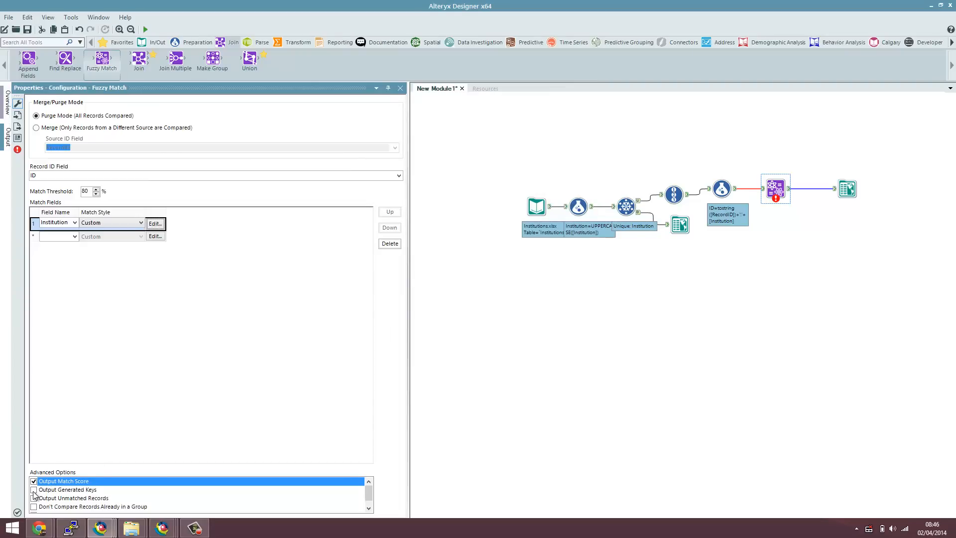
{"action": "left_click", "coordinate": [34, 490]}
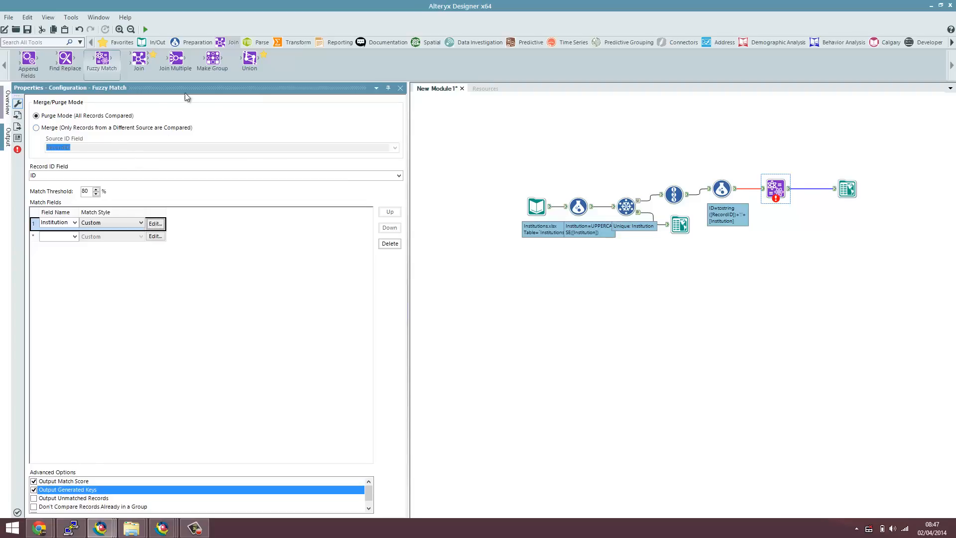
{"action": "left_click", "coordinate": [147, 30]}
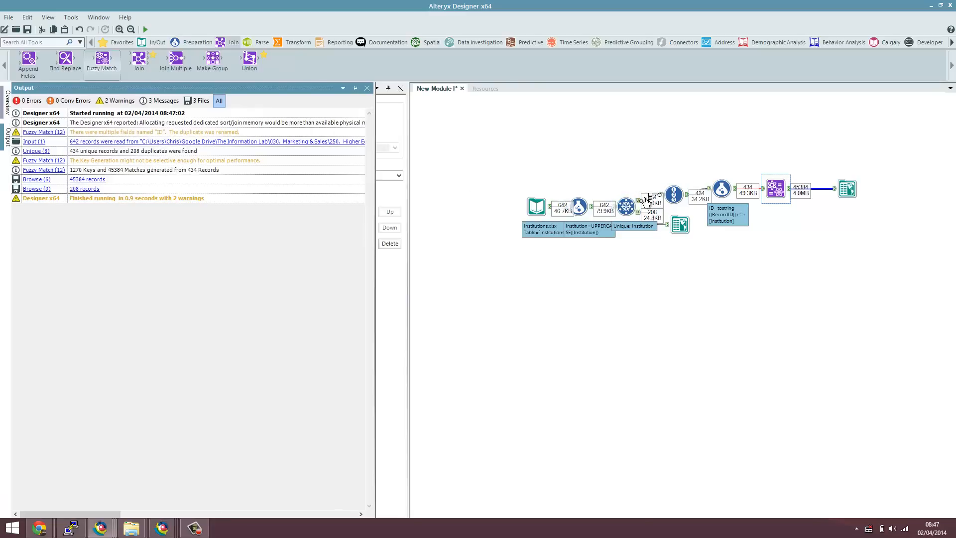
Step: Set the module's connection progress to Show so that record counts stay on the canvas
{"action": "left_click", "coordinate": [810, 189]}
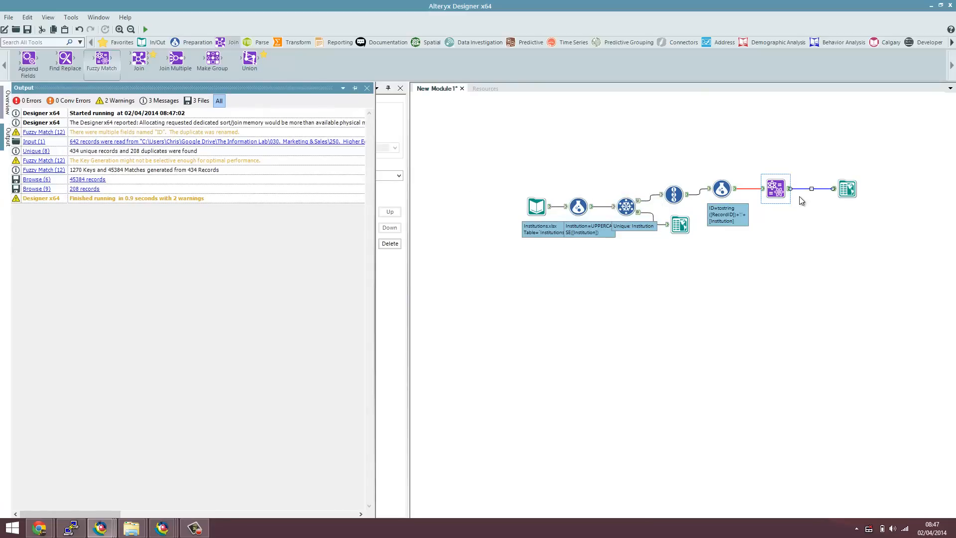
{"action": "left_click", "coordinate": [471, 154]}
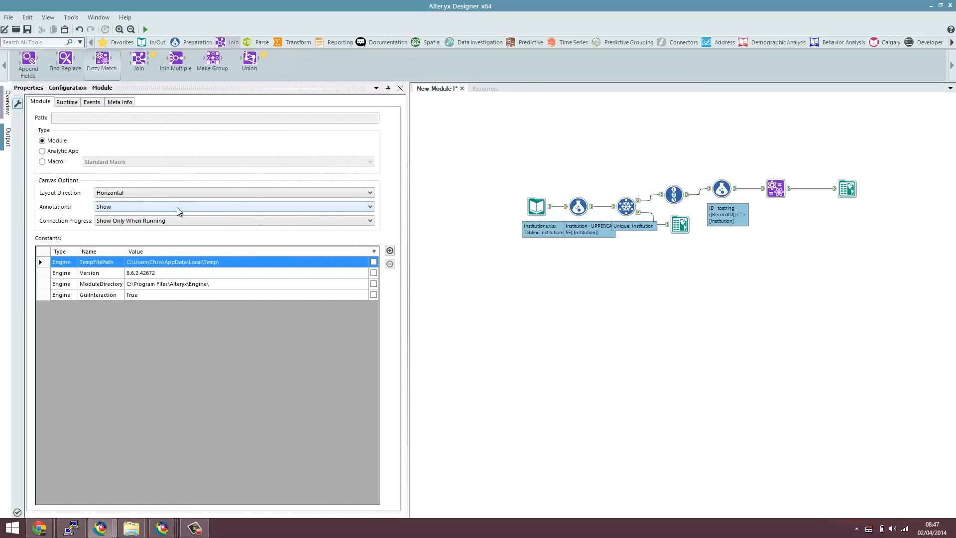
{"action": "left_click", "coordinate": [171, 220]}
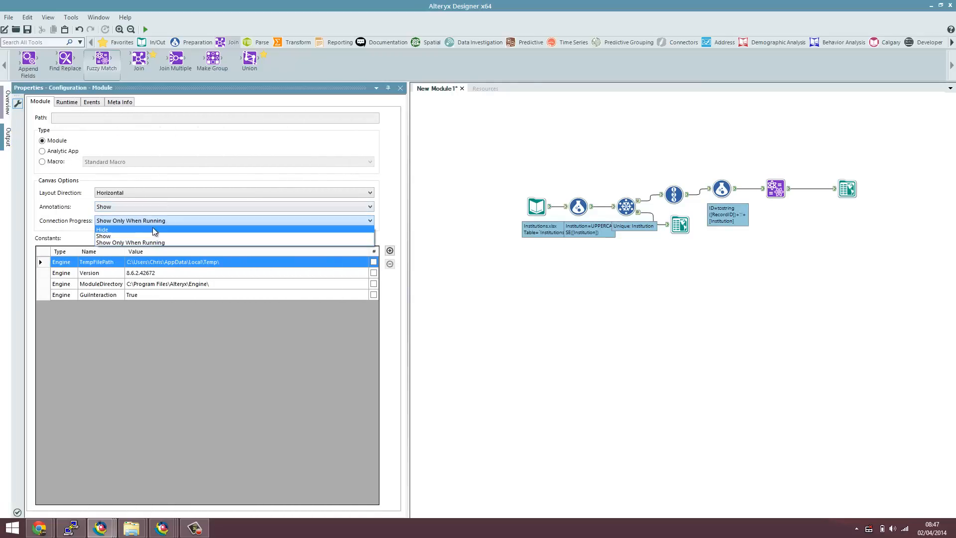
{"action": "left_click", "coordinate": [150, 234]}
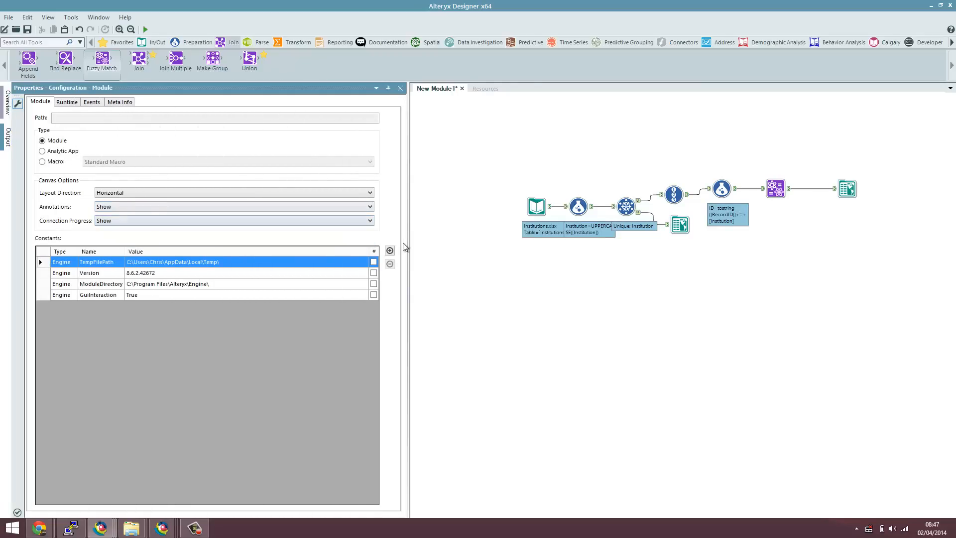
{"action": "left_click", "coordinate": [564, 301]}
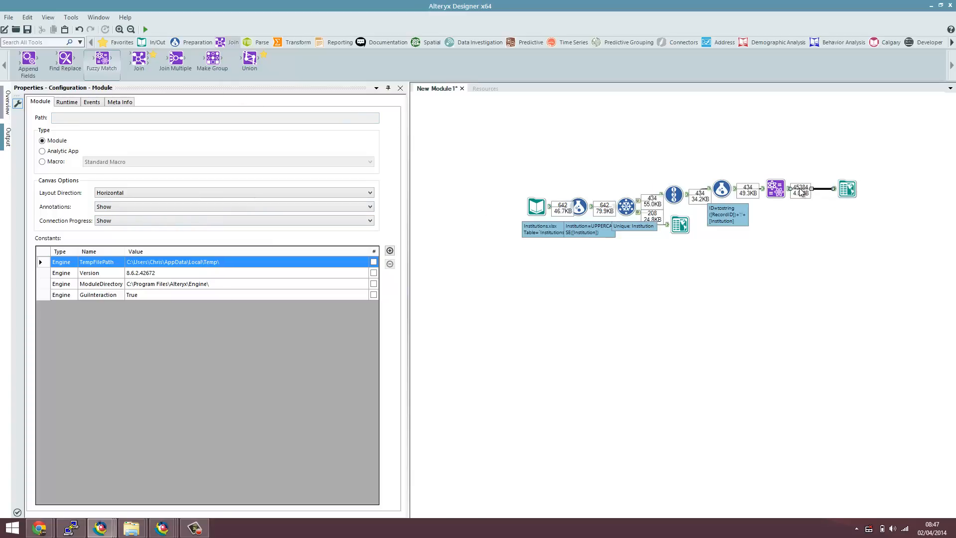
Step: Open the Browse results of the Fuzzy Match tool and examine the match keys of the first five records
{"action": "left_click", "coordinate": [847, 189]}
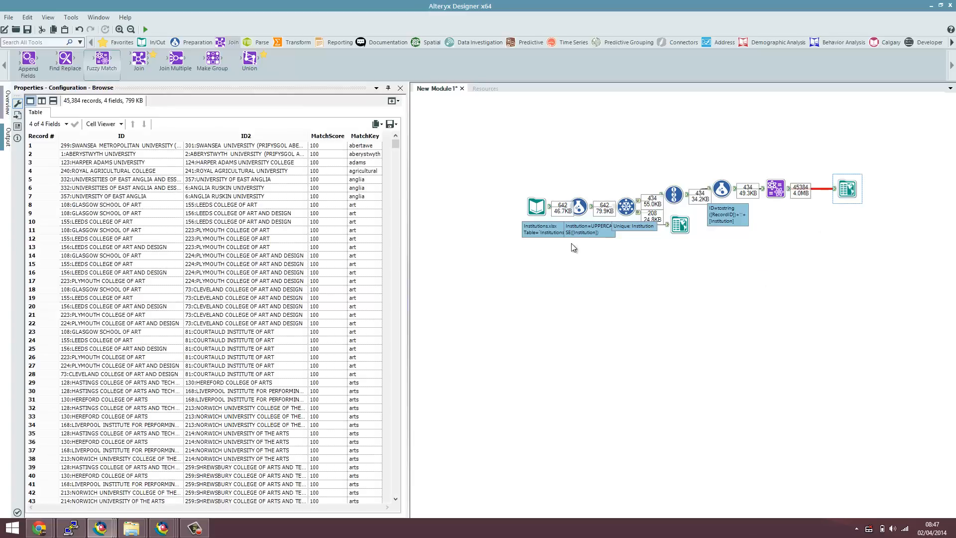
{"action": "left_click", "coordinate": [143, 146]}
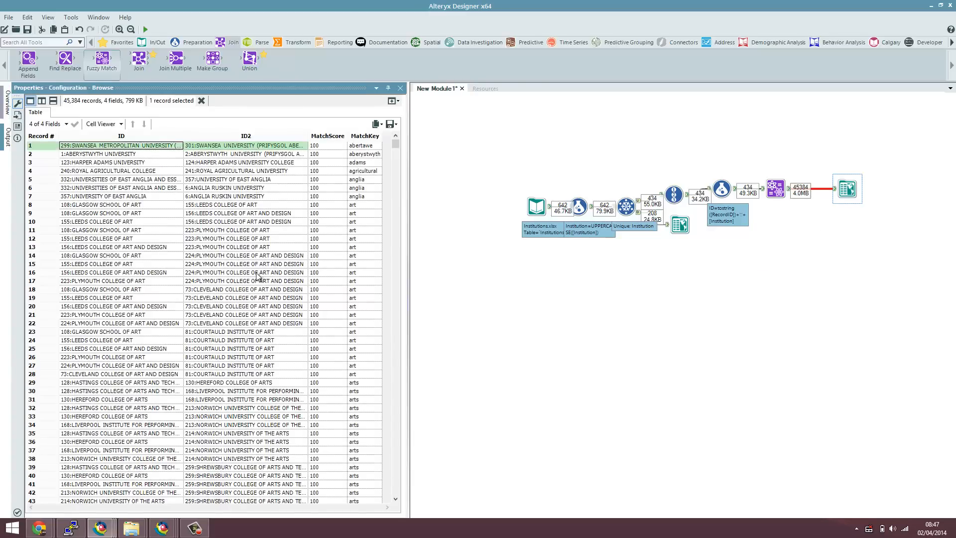
{"action": "left_click", "coordinate": [6, 141]}
{"action": "scroll", "coordinate": [234, 239], "scroll_direction": "down", "scroll_amount": 1}
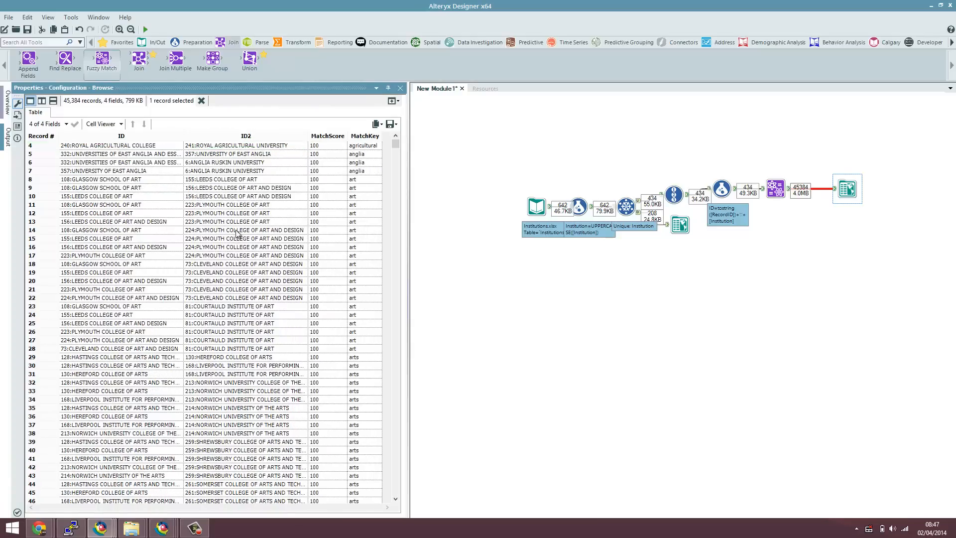
{"action": "scroll", "coordinate": [249, 234], "scroll_direction": "up", "scroll_amount": 1}
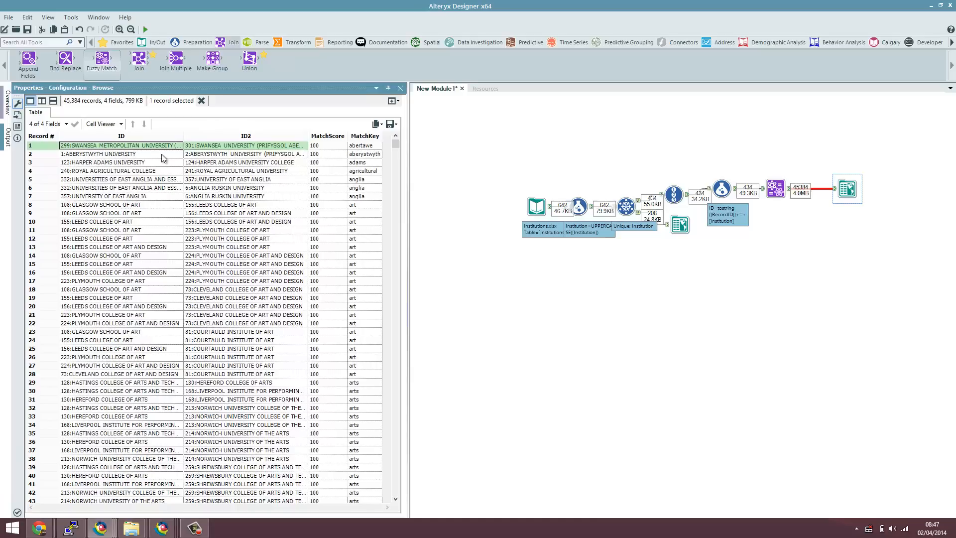
{"action": "left_click", "coordinate": [374, 148]}
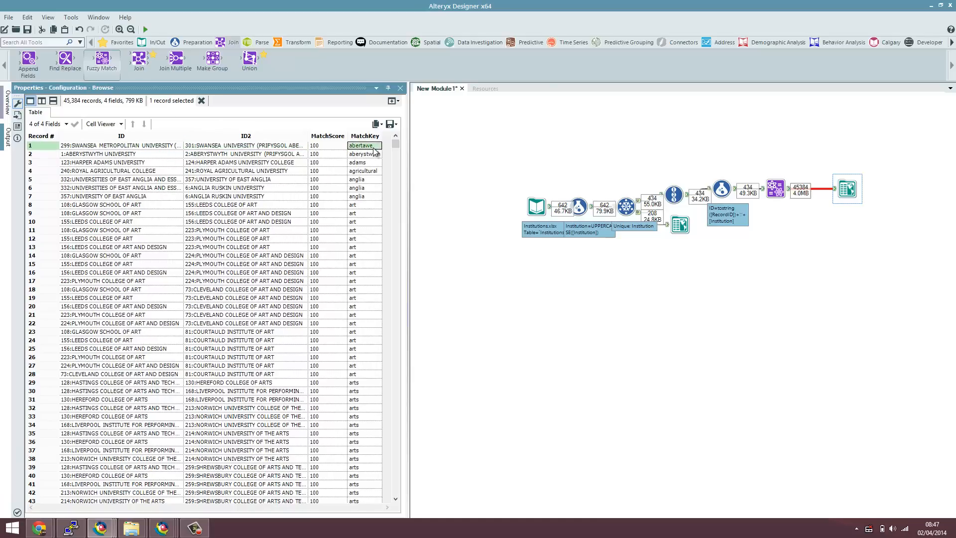
{"action": "left_click", "coordinate": [369, 154]}
{"action": "left_click", "coordinate": [369, 163]}
{"action": "left_click", "coordinate": [369, 171]}
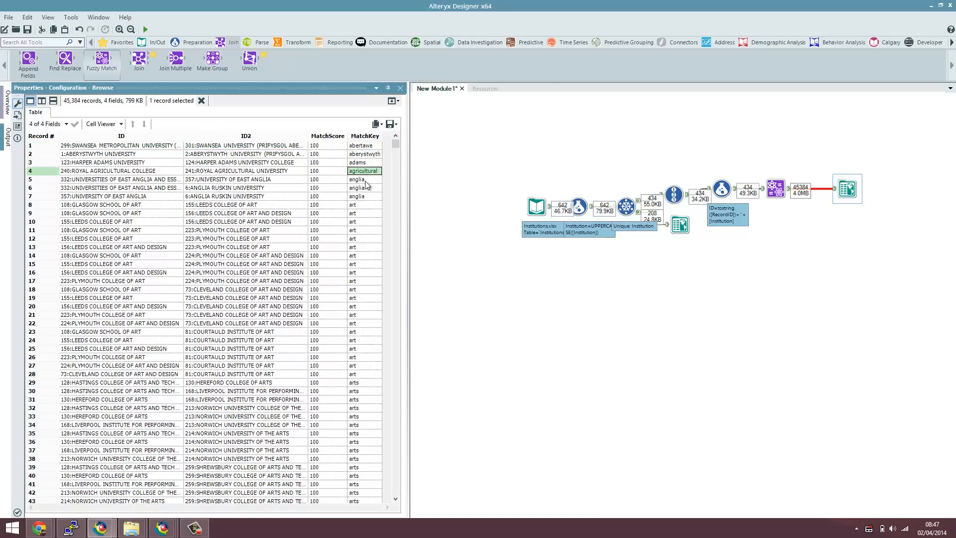
{"action": "left_click", "coordinate": [369, 179]}
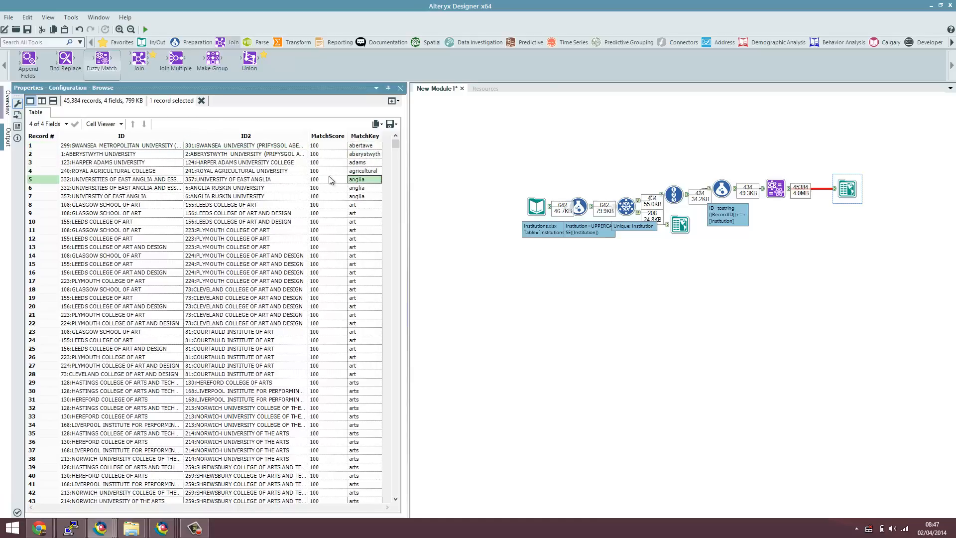
Step: Compare the institution pairs in the ID and ID2 columns for records 2, 1 and 7, and look through the further matches
{"action": "left_click", "coordinate": [111, 155]}
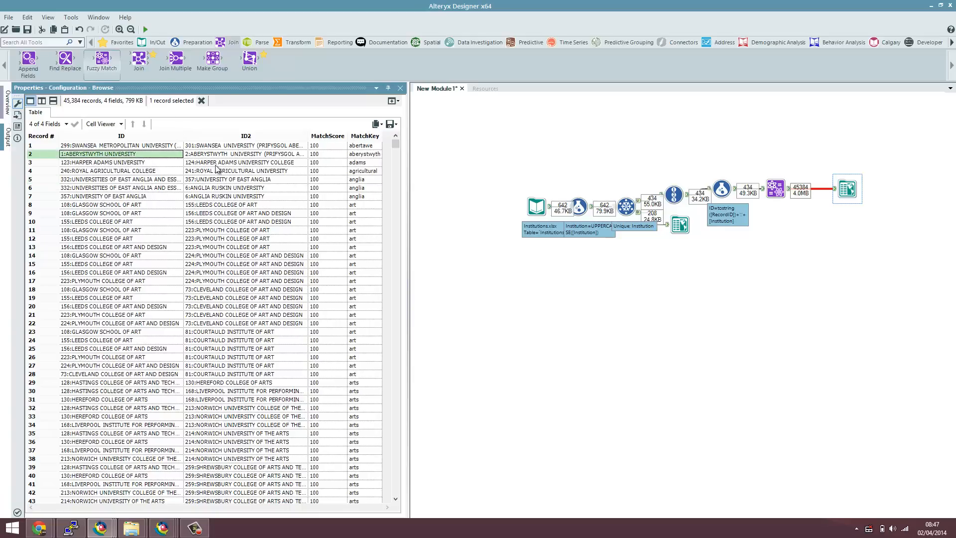
{"action": "left_click", "coordinate": [258, 155]}
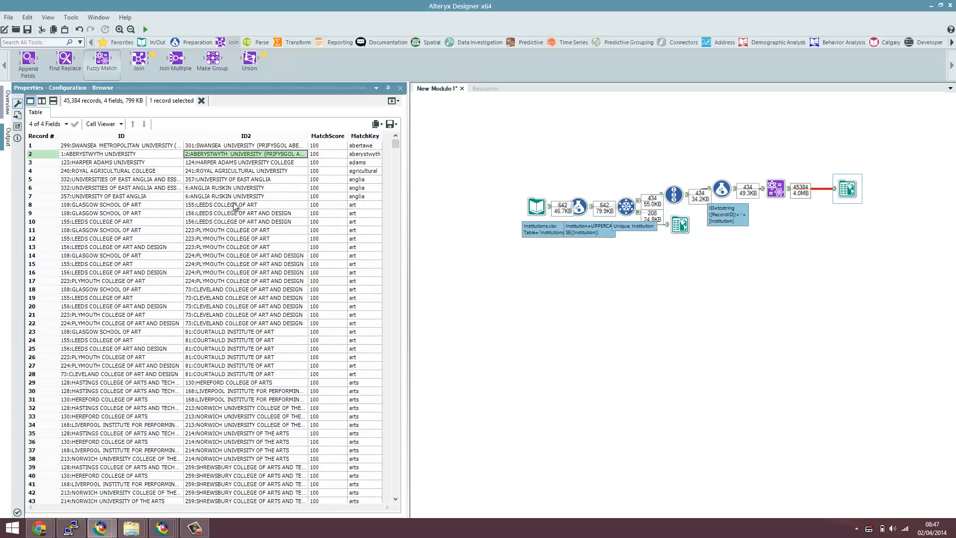
{"action": "left_click", "coordinate": [88, 146]}
{"action": "left_click", "coordinate": [229, 146]}
{"action": "left_click", "coordinate": [138, 198]}
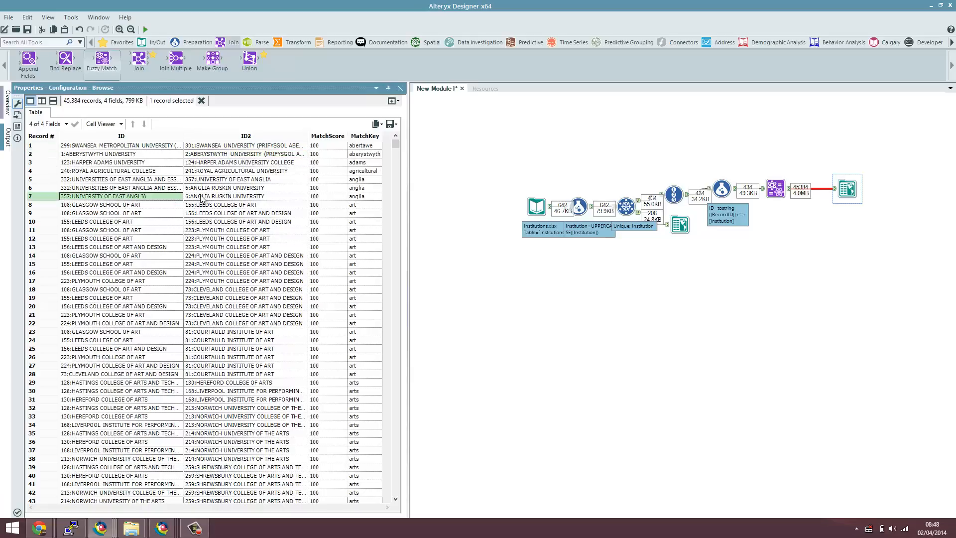
{"action": "left_click", "coordinate": [202, 199]}
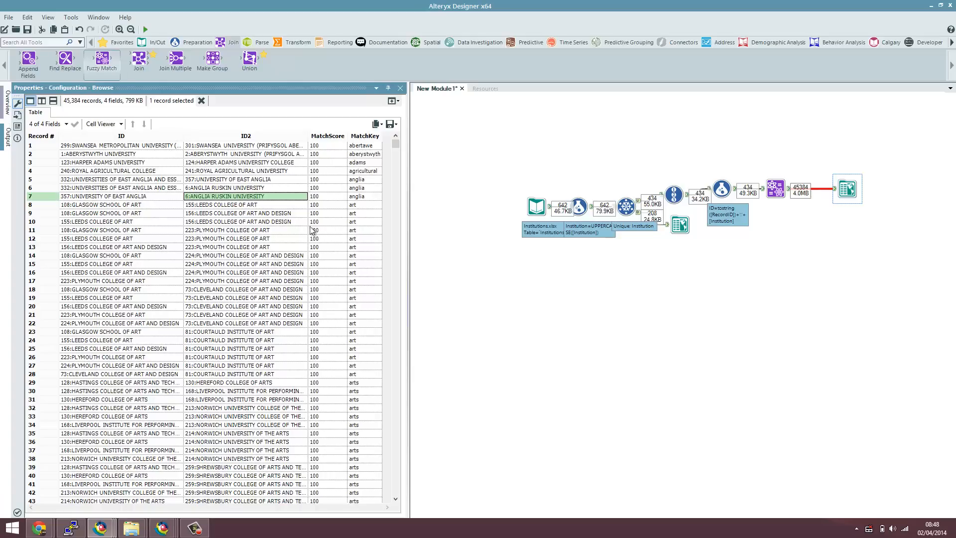
{"action": "scroll", "coordinate": [253, 246], "scroll_direction": "down", "scroll_amount": 4}
{"action": "scroll", "coordinate": [265, 248], "scroll_direction": "down", "scroll_amount": 6}
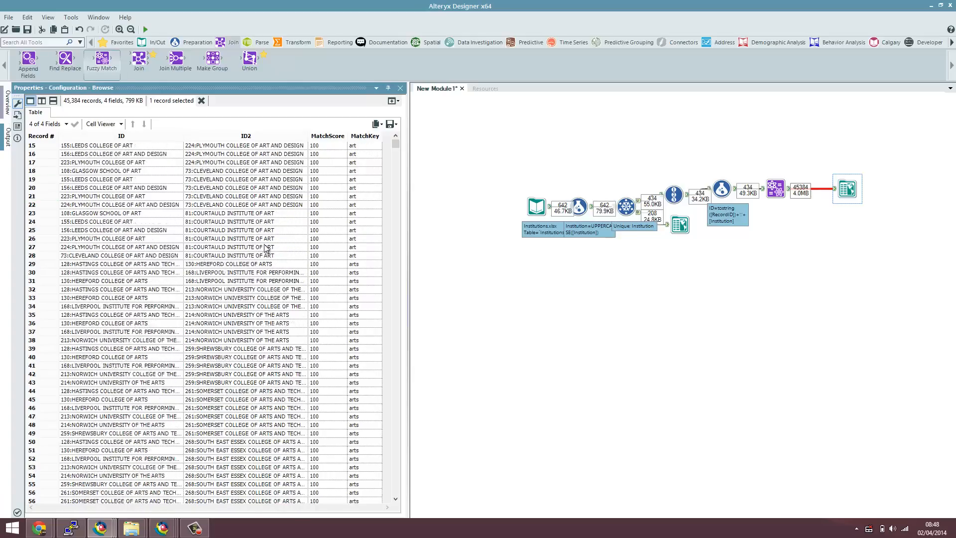
Step: Return to the start of the match results and compare record 8's ID and ID2 institutions with its match key
{"action": "scroll", "coordinate": [311, 223], "scroll_direction": "up", "scroll_amount": 10}
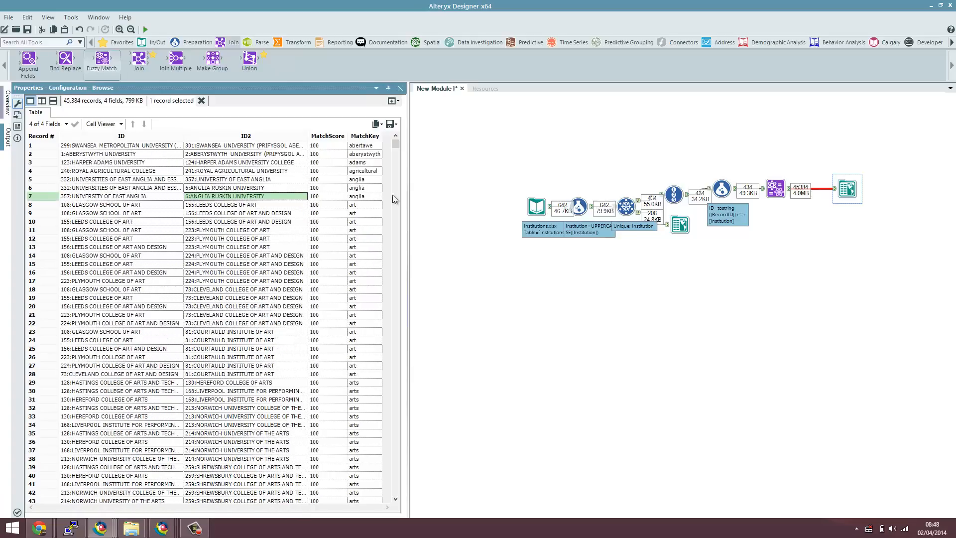
{"action": "left_click", "coordinate": [358, 206]}
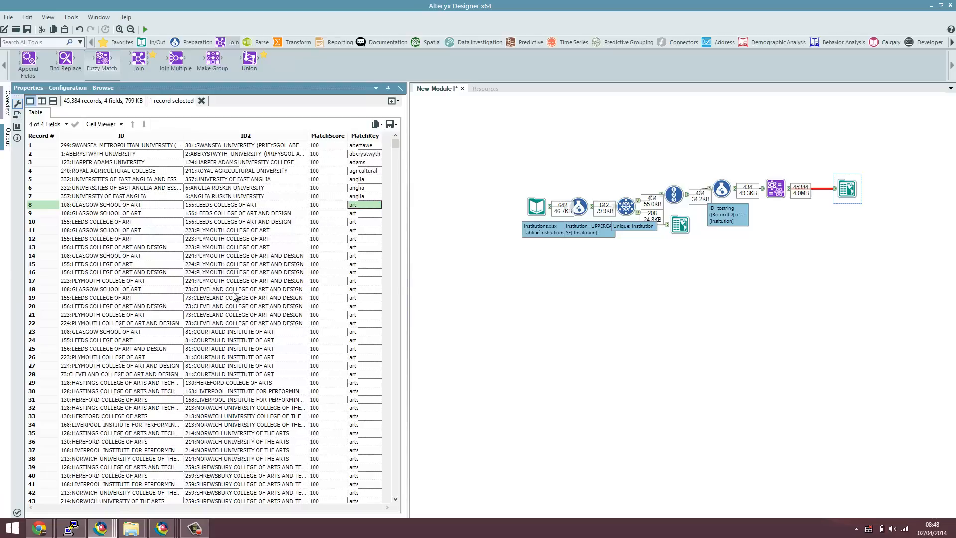
{"action": "left_click", "coordinate": [105, 205]}
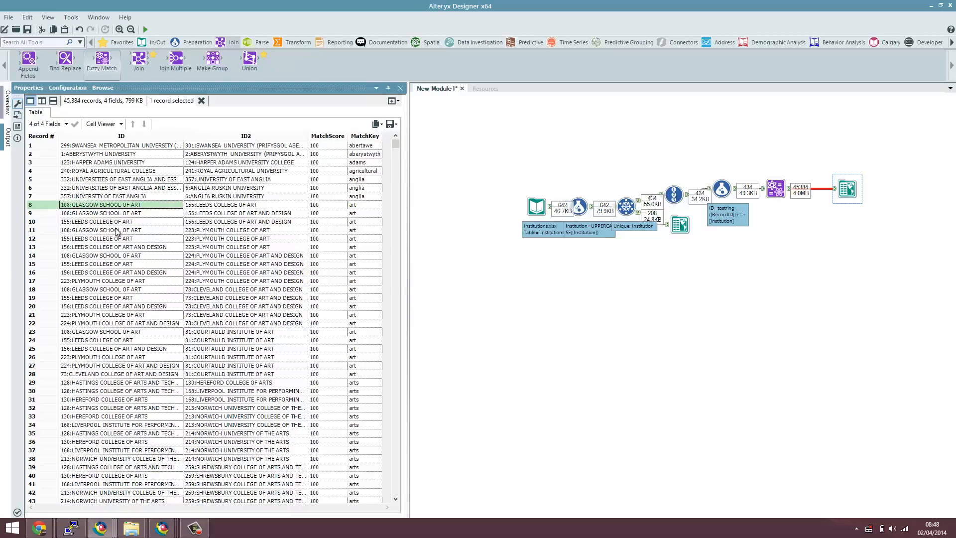
{"action": "left_click", "coordinate": [230, 206]}
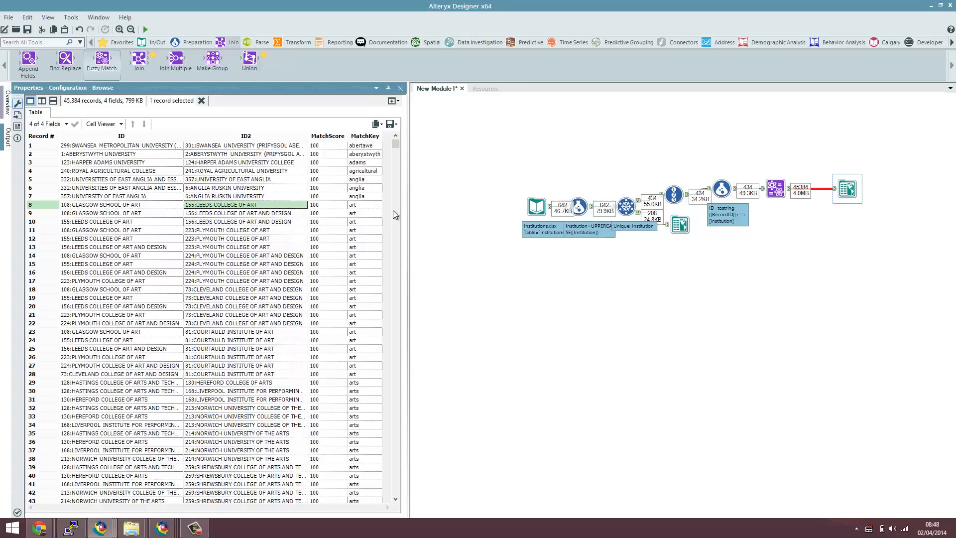
{"action": "left_click", "coordinate": [361, 207]}
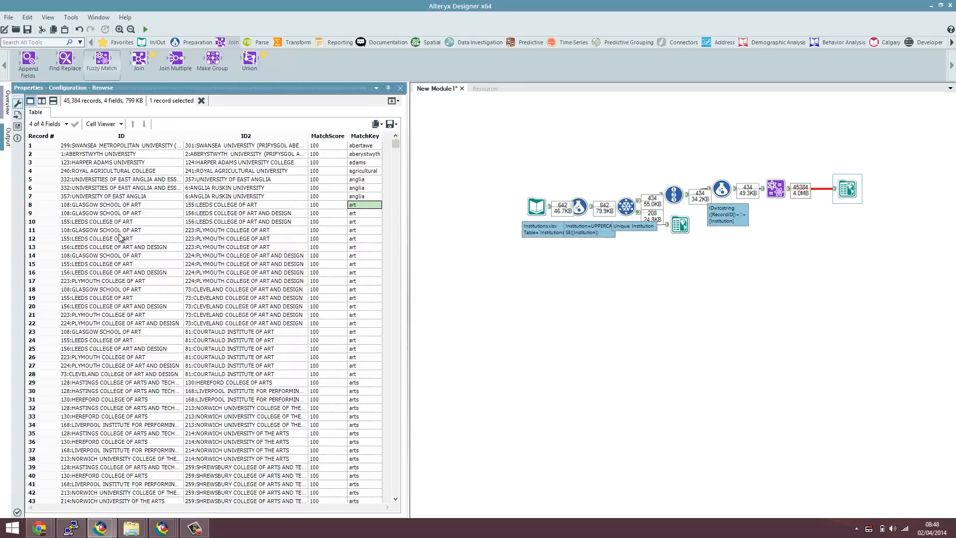
Step: Look through the match keys further down the results for other generic words, then return to the first records
{"action": "scroll", "coordinate": [312, 268], "scroll_direction": "down", "scroll_amount": 10}
{"action": "scroll", "coordinate": [325, 265], "scroll_direction": "down", "scroll_amount": 4}
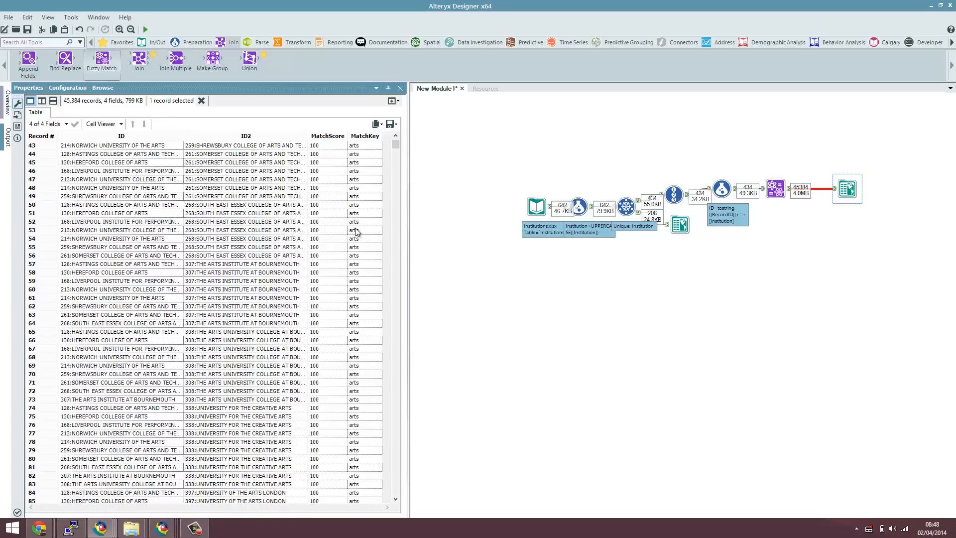
{"action": "left_click_drag", "start_coordinate": [400, 142], "coordinate": [402, 227]}
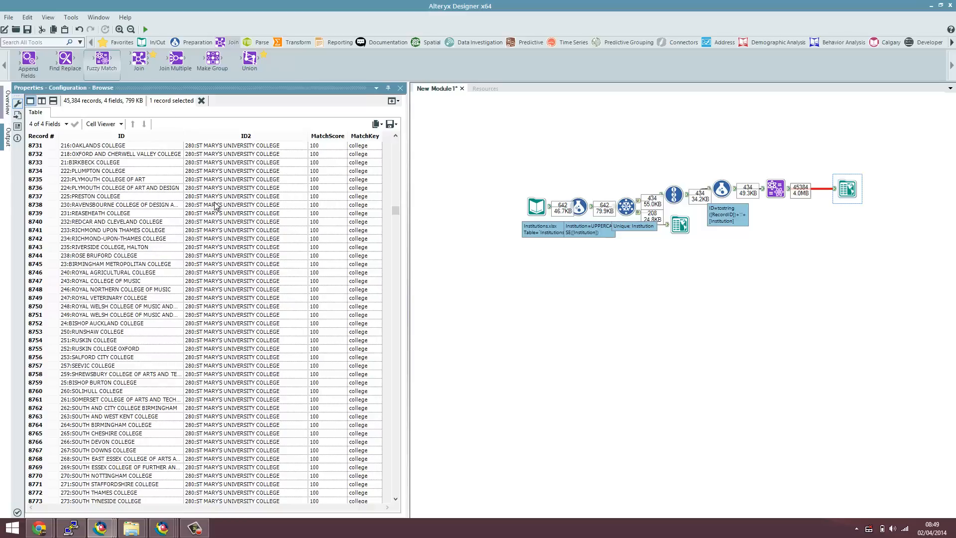
{"action": "left_click_drag", "start_coordinate": [396, 212], "coordinate": [408, 148]}
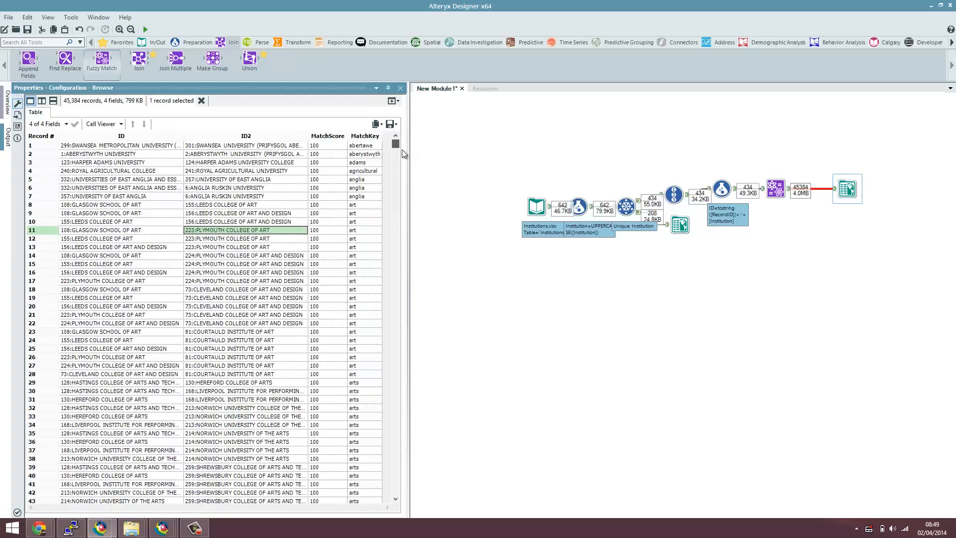
Step: Add DESIGN, ART and TECHNOLOGY to the Institution match's words excluded from key generation, and run the module
{"action": "left_click", "coordinate": [776, 188]}
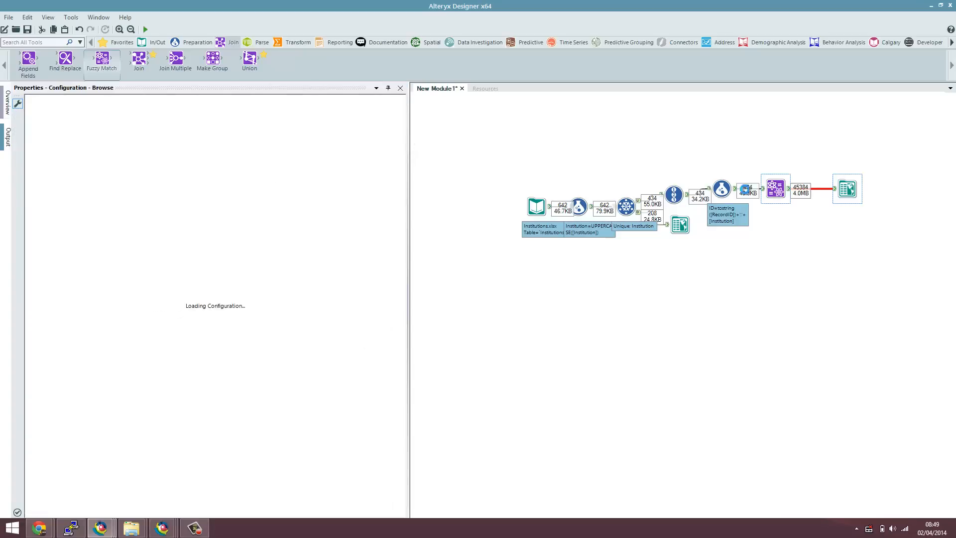
{"action": "left_click", "coordinate": [155, 224]}
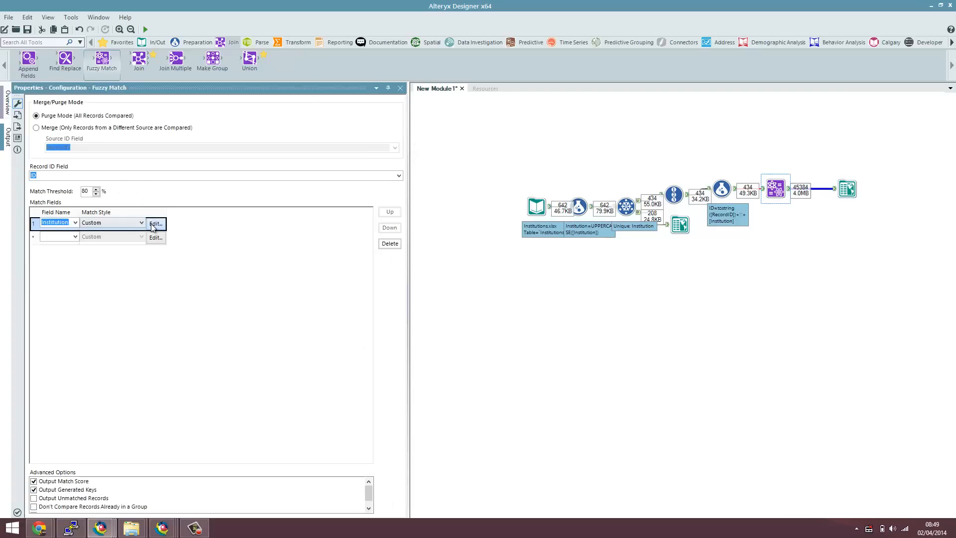
{"action": "left_click", "coordinate": [436, 218]}
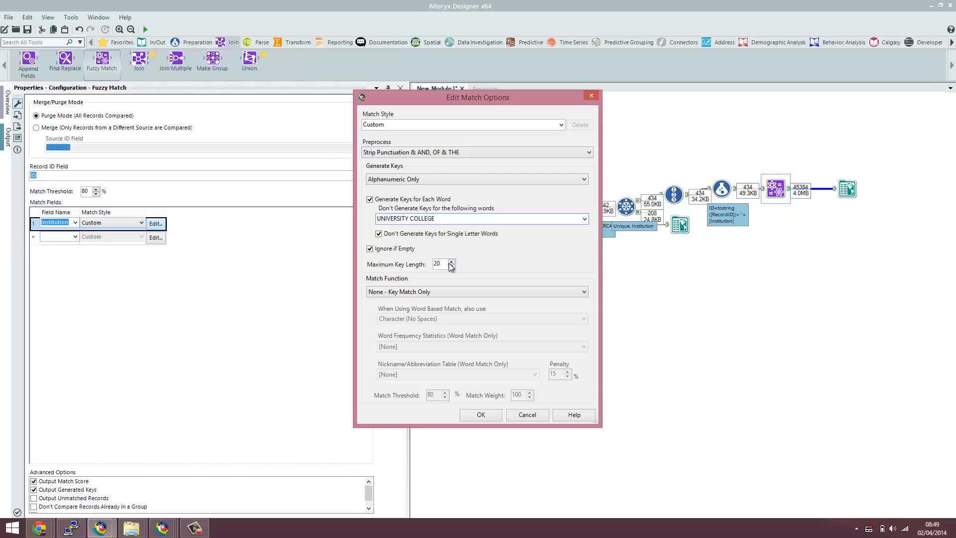
{"action": "type", "text": "UNIVERSITY COLLEGE DESIGN ART TECHNOLOGY"}
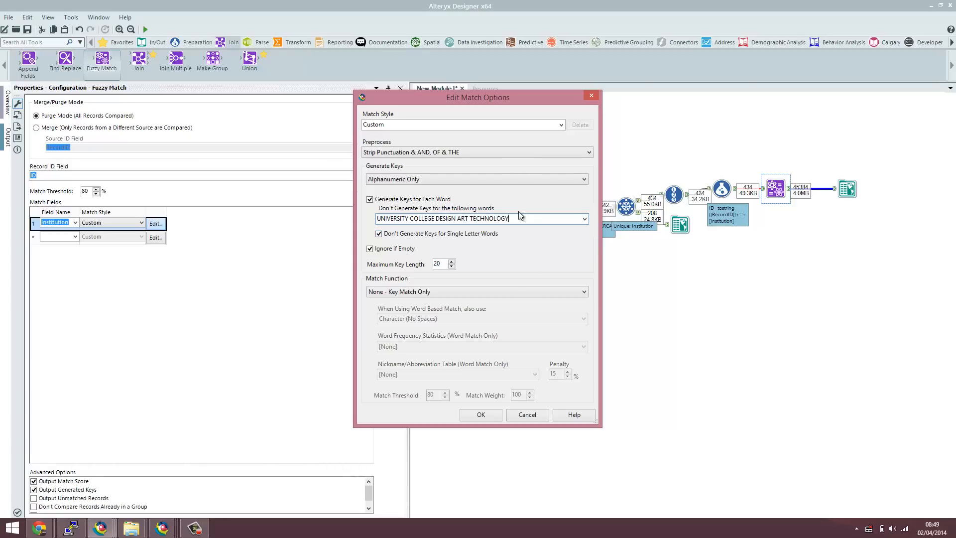
{"action": "left_click", "coordinate": [492, 414]}
{"action": "left_click", "coordinate": [145, 29]}
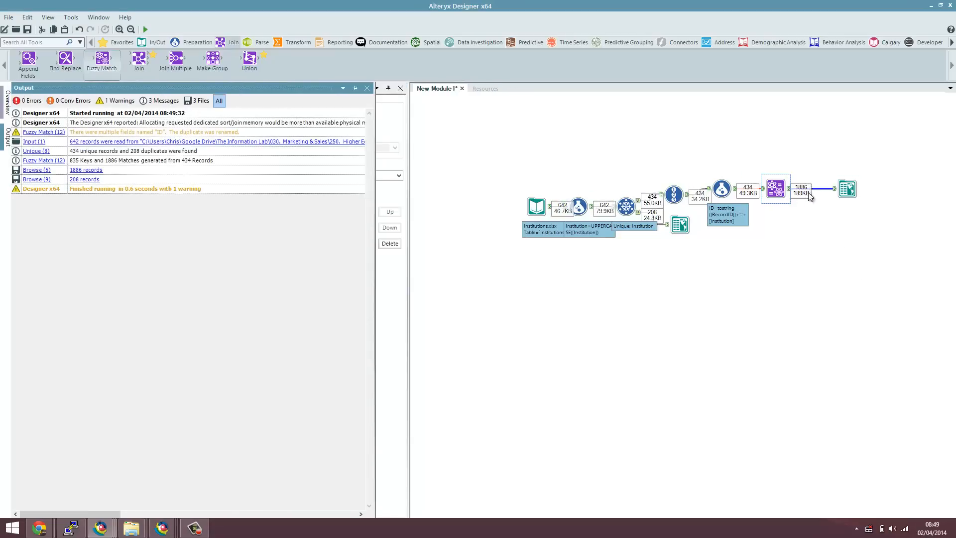
Step: Open the Browse results of the Fuzzy Match tool and compare the two institutions paired in record 80
{"action": "left_click", "coordinate": [851, 190]}
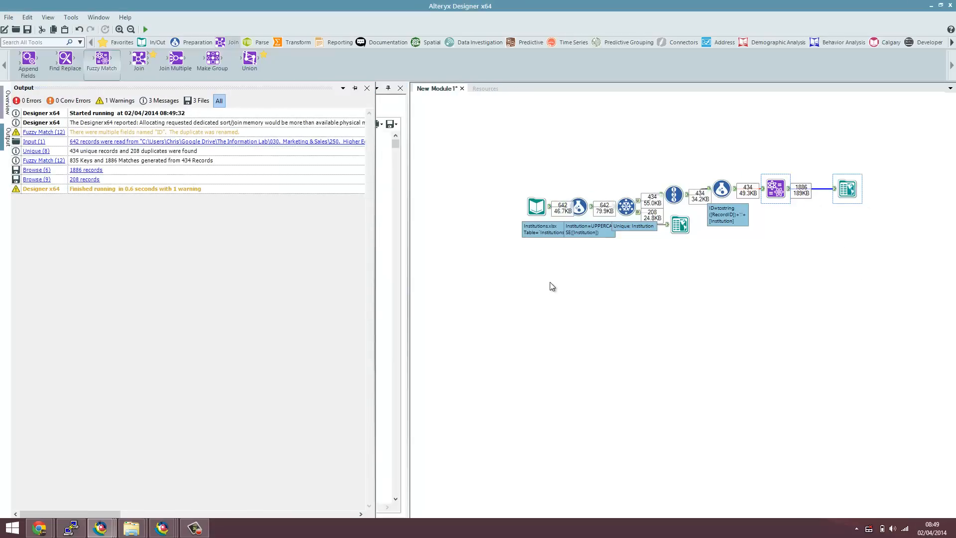
{"action": "left_click", "coordinate": [370, 222]}
{"action": "scroll", "coordinate": [371, 225], "scroll_direction": "down", "scroll_amount": 20}
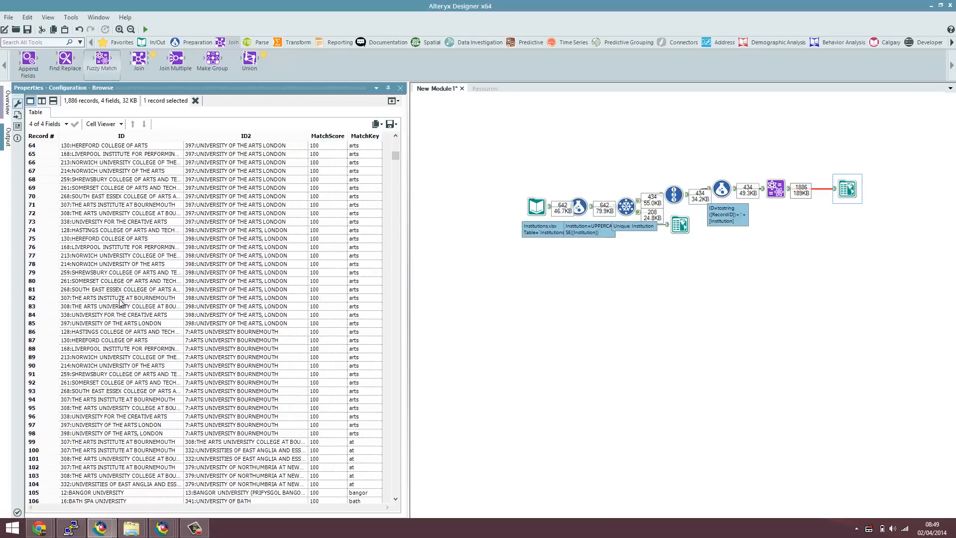
{"action": "left_click", "coordinate": [124, 282]}
{"action": "left_click", "coordinate": [243, 284]}
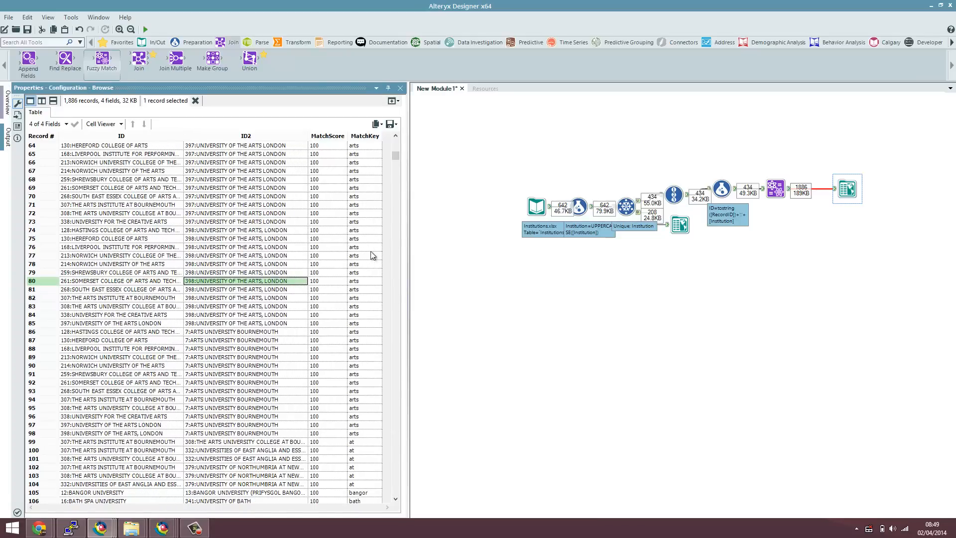
Step: Add ARTS to the Institution match's words excluded from key generation, and run the module
{"action": "left_click", "coordinate": [775, 188]}
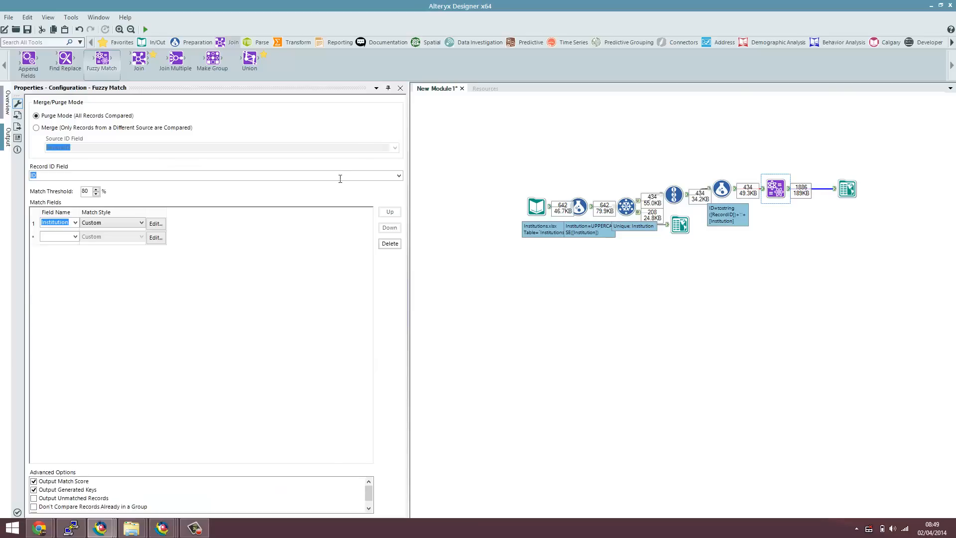
{"action": "left_click", "coordinate": [159, 223]}
{"action": "left_click", "coordinate": [516, 219]}
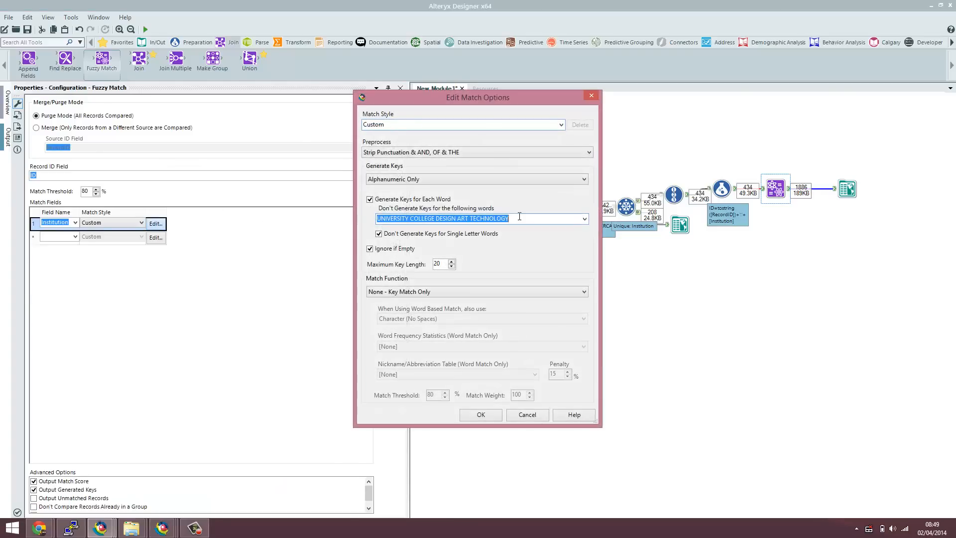
{"action": "left_click", "coordinate": [518, 219]}
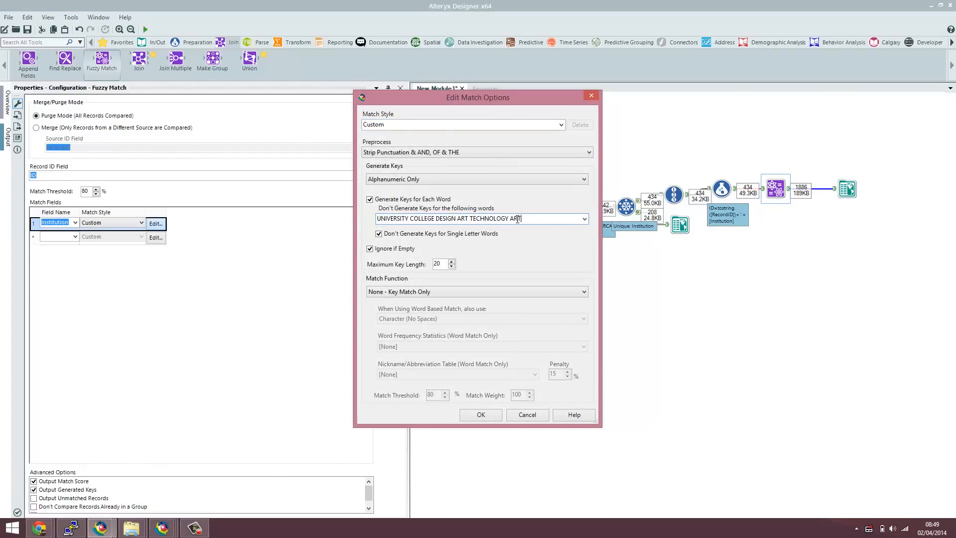
{"action": "left_click", "coordinate": [483, 416]}
{"action": "left_click", "coordinate": [145, 30]}
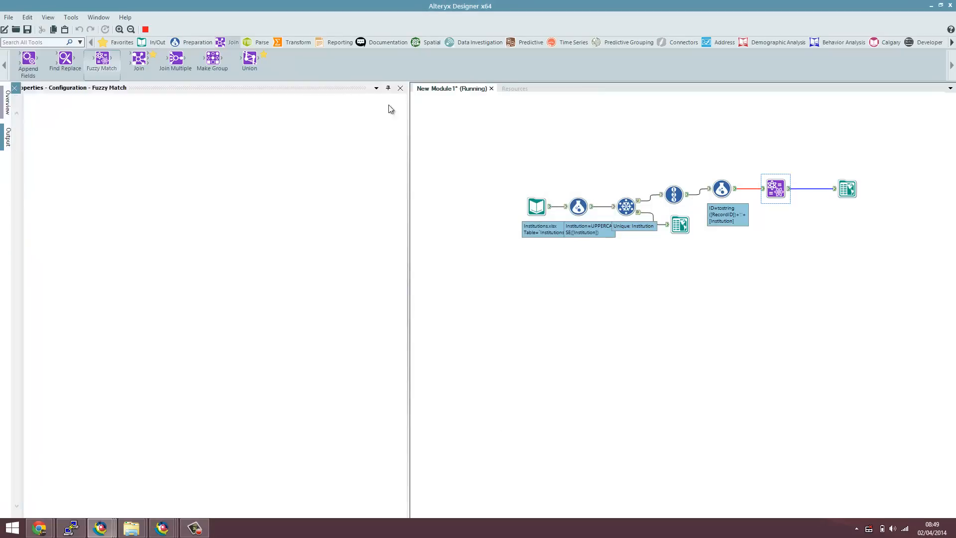
Step: Open the Fuzzy Match results, widen the ID column and the results pane, and examine the match key of record 9
{"action": "left_click", "coordinate": [850, 190]}
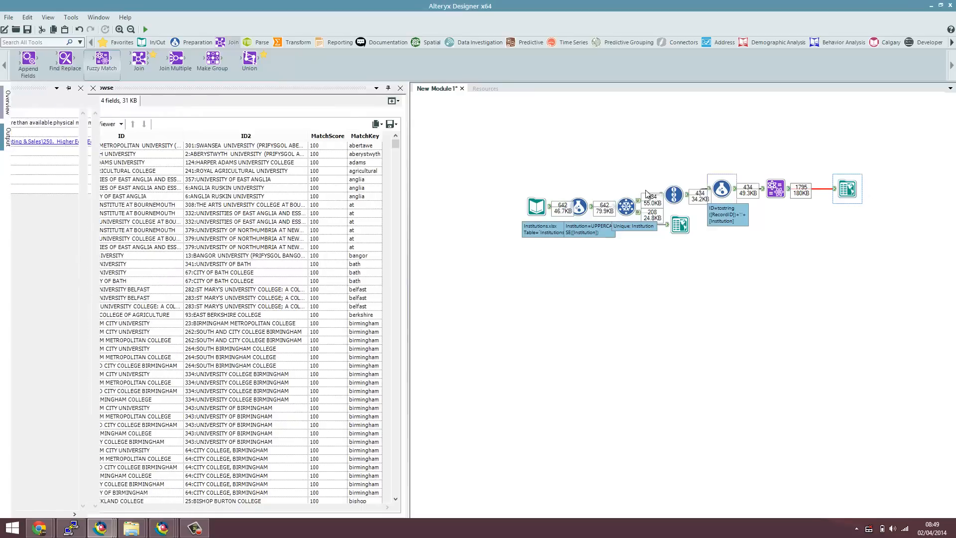
{"action": "mouse_move", "coordinate": [396, 144]}
{"action": "left_mouse_down"}
{"action": "mouse_move", "coordinate": [393, 215]}
{"action": "mouse_move", "coordinate": [387, 139]}
{"action": "left_mouse_up"}
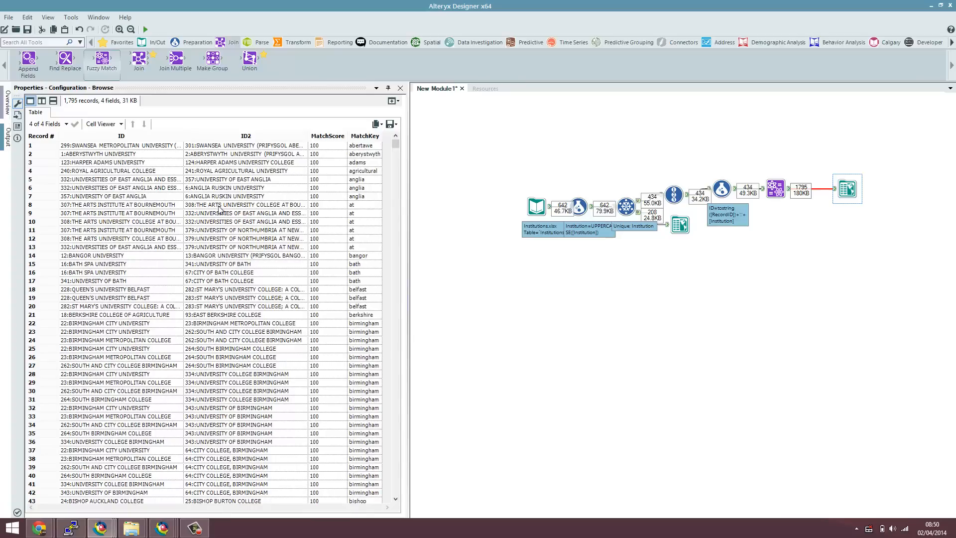
{"action": "left_click", "coordinate": [129, 189]}
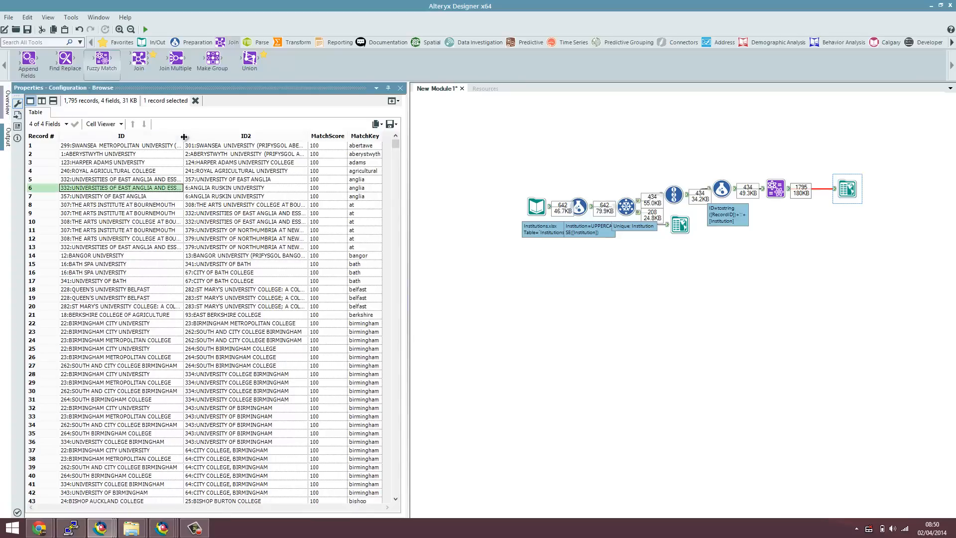
{"action": "left_click_drag", "start_coordinate": [183, 137], "coordinate": [235, 137]}
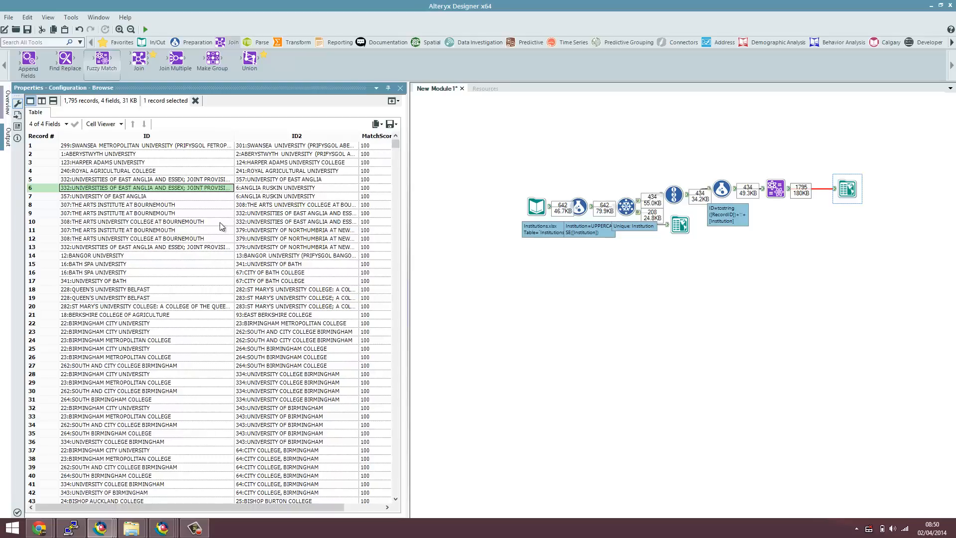
{"action": "left_click_drag", "start_coordinate": [410, 220], "coordinate": [502, 208]}
{"action": "left_click", "coordinate": [421, 224]}
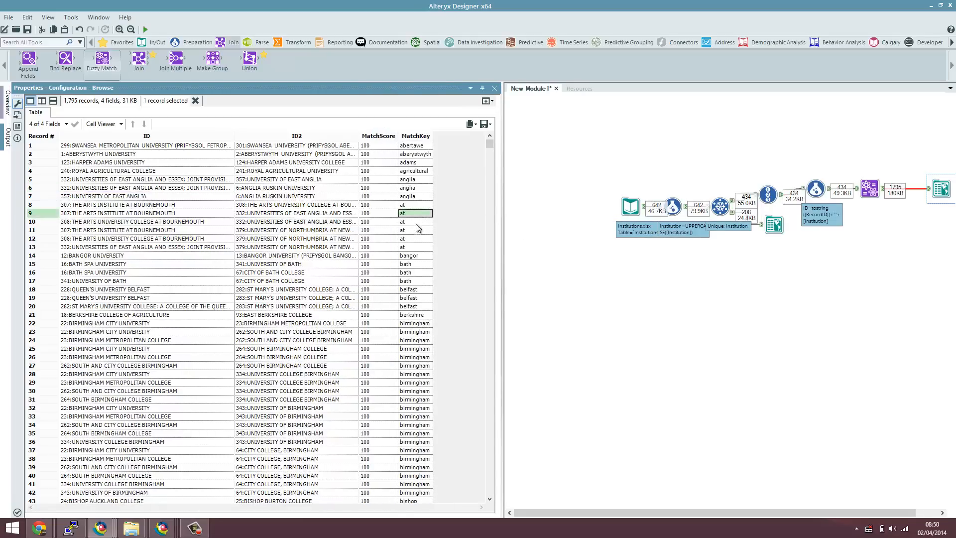
{"action": "scroll", "coordinate": [420, 234], "scroll_direction": "down", "scroll_amount": 4}
{"action": "scroll", "coordinate": [416, 245], "scroll_direction": "up", "scroll_amount": 4}
Step: Compare the Birmingham institutions paired in record 25, and look through the matches on other place names and words
{"action": "left_click", "coordinate": [139, 350]}
{"action": "left_click", "coordinate": [287, 350]}
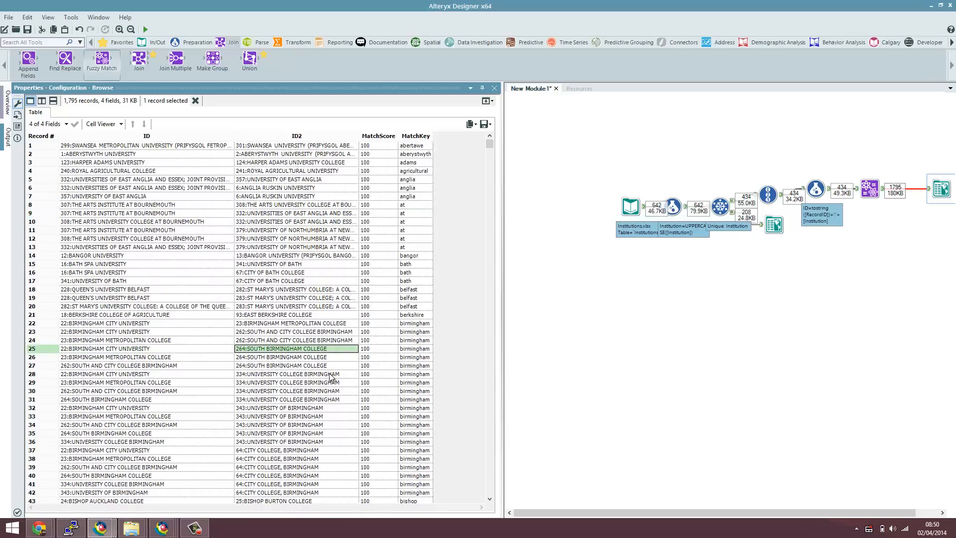
{"action": "scroll", "coordinate": [199, 358], "scroll_direction": "down", "scroll_amount": 11}
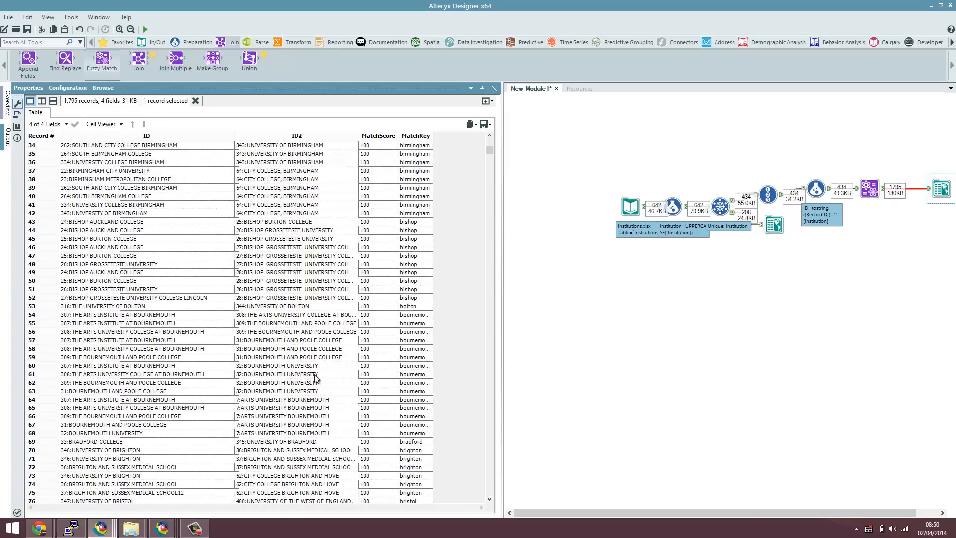
{"action": "scroll", "coordinate": [257, 366], "scroll_direction": "down", "scroll_amount": 9}
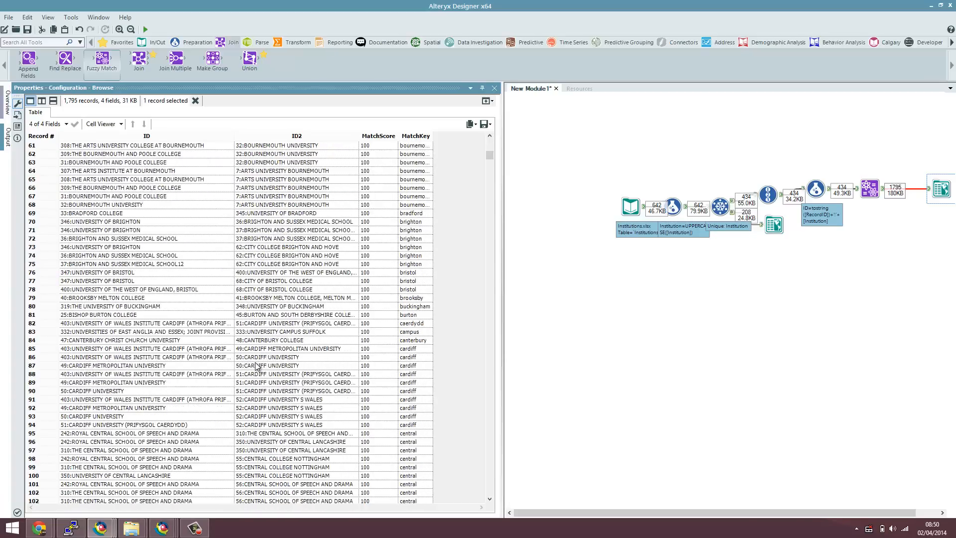
{"action": "scroll", "coordinate": [256, 366], "scroll_direction": "down", "scroll_amount": 12}
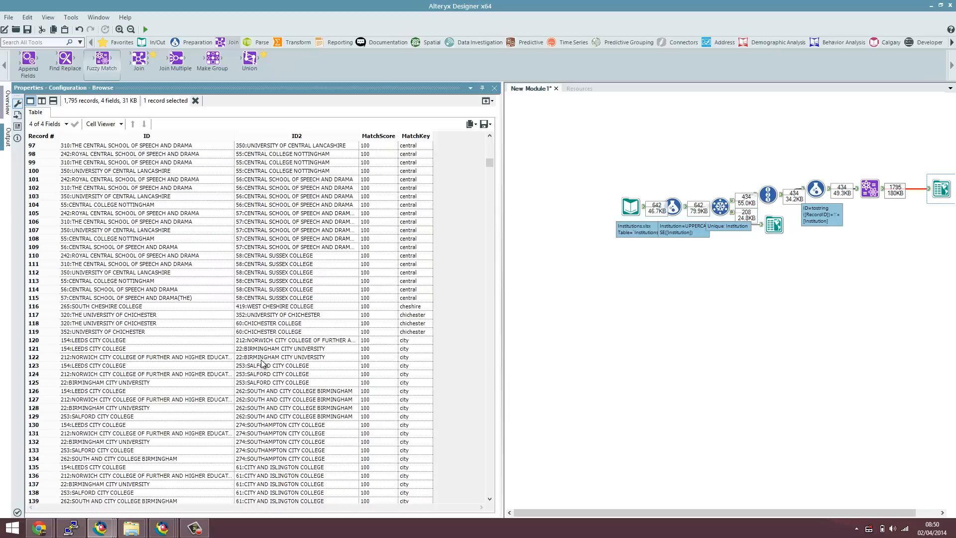
{"action": "scroll", "coordinate": [315, 273], "scroll_direction": "up", "scroll_amount": 6}
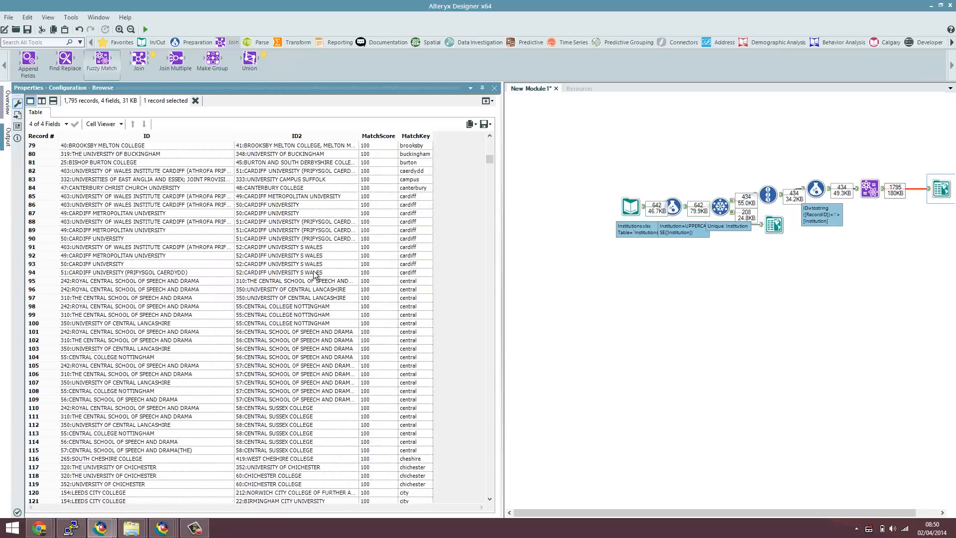
{"action": "scroll", "coordinate": [319, 273], "scroll_direction": "up", "scroll_amount": 20}
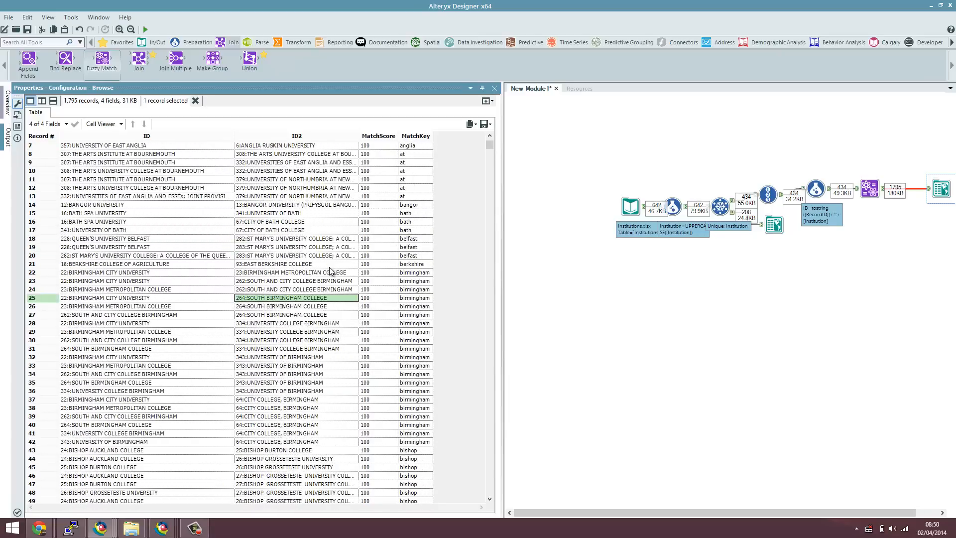
{"action": "scroll", "coordinate": [337, 270], "scroll_direction": "down", "scroll_amount": 20}
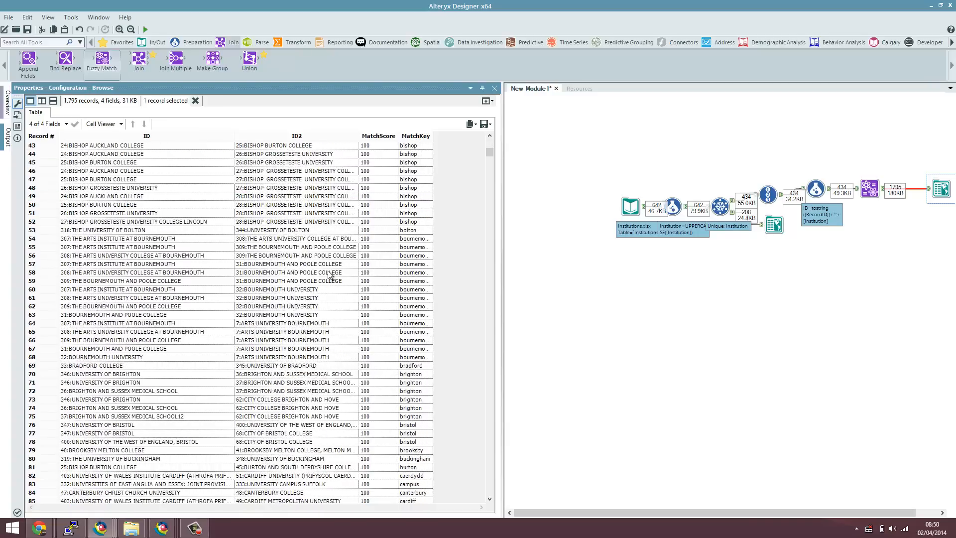
{"action": "scroll", "coordinate": [326, 275], "scroll_direction": "down", "scroll_amount": 9}
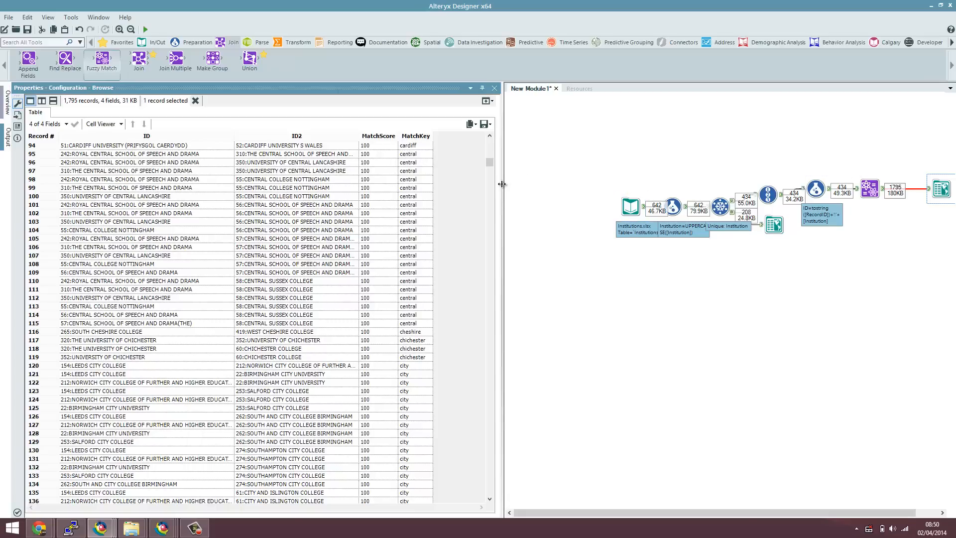
Step: Set the Institution match's function in the Fuzzy Match tool to Character: Levenshtein Distance
{"action": "left_click_drag", "start_coordinate": [502, 184], "coordinate": [318, 187]}
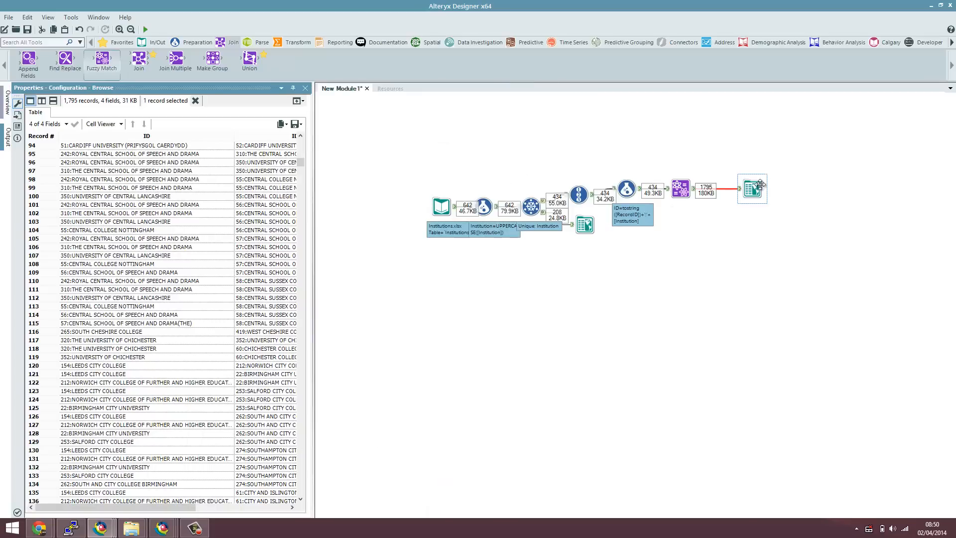
{"action": "left_click", "coordinate": [679, 191]}
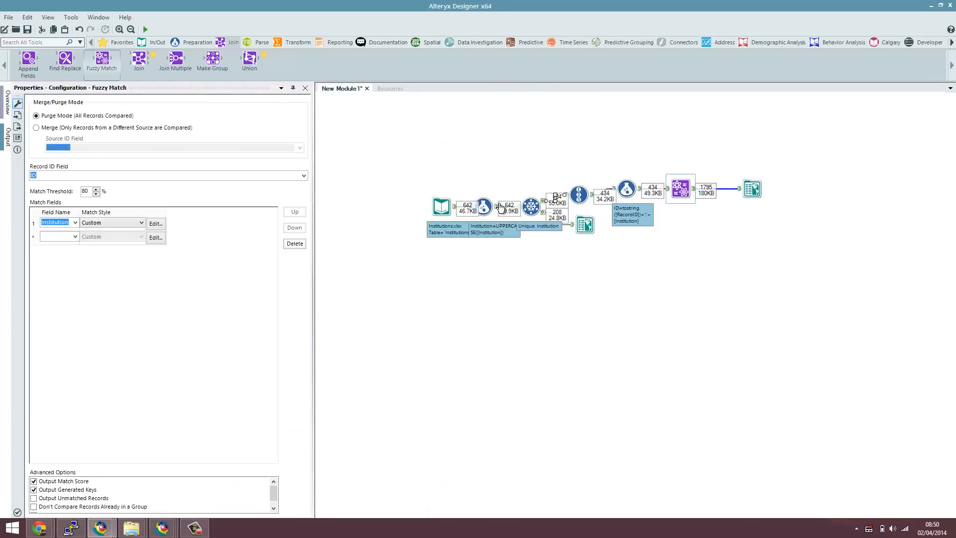
{"action": "left_click", "coordinate": [155, 224]}
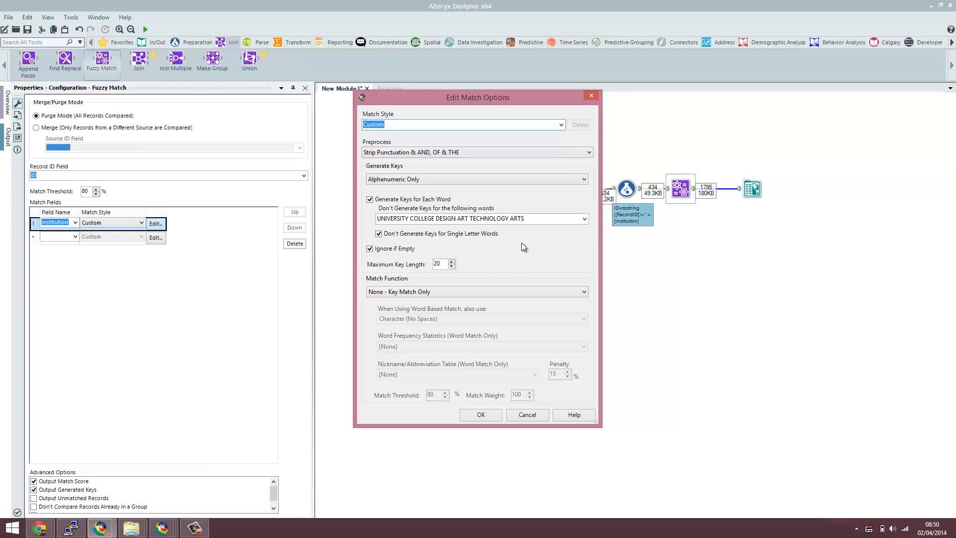
{"action": "left_click", "coordinate": [432, 292]}
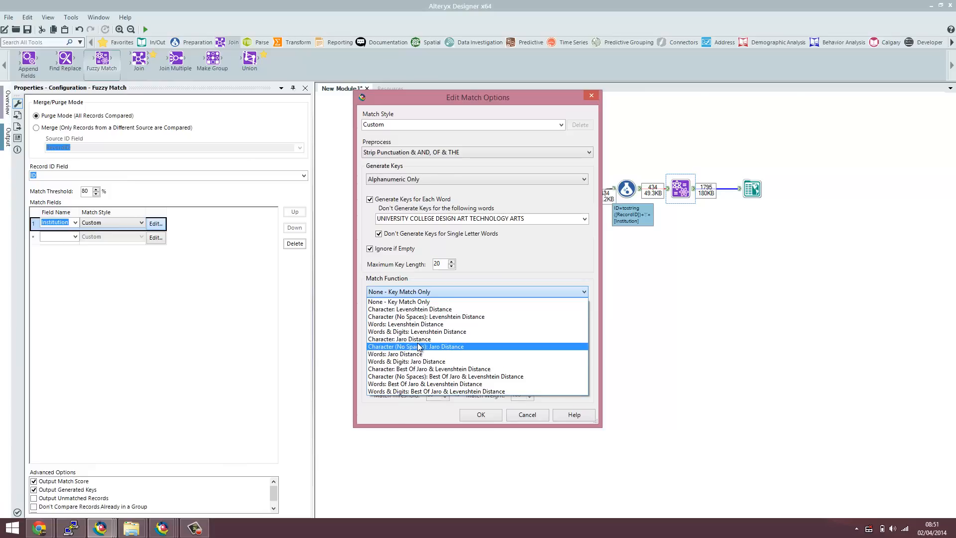
{"action": "left_click", "coordinate": [412, 310]}
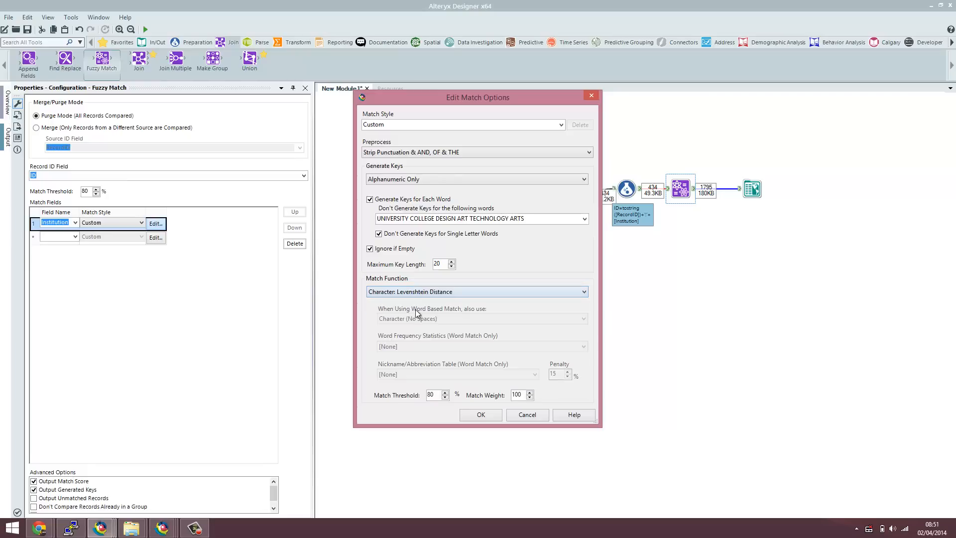
{"action": "left_click", "coordinate": [488, 415]}
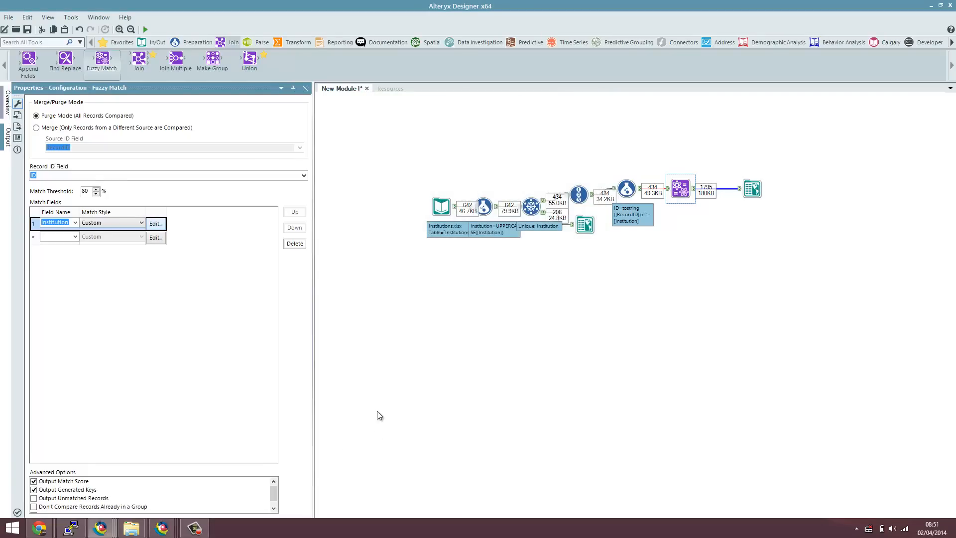
Step: Set the match threshold to 50% for both the Institution match and the Fuzzy Match tool, and run the module
{"action": "left_click", "coordinate": [159, 225]}
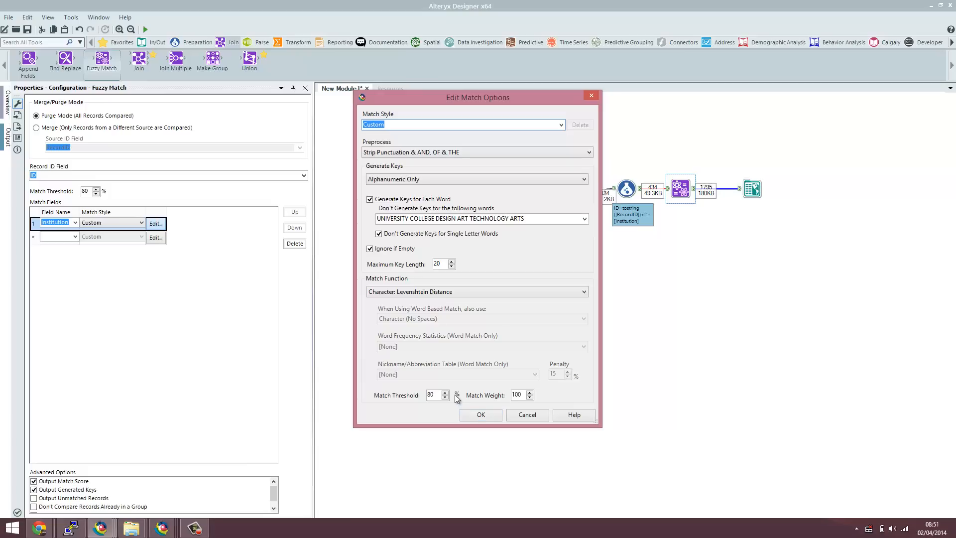
{"action": "left_click_drag", "start_coordinate": [436, 395], "coordinate": [408, 397]}
{"action": "type", "text": "50"}
{"action": "left_click", "coordinate": [481, 415]}
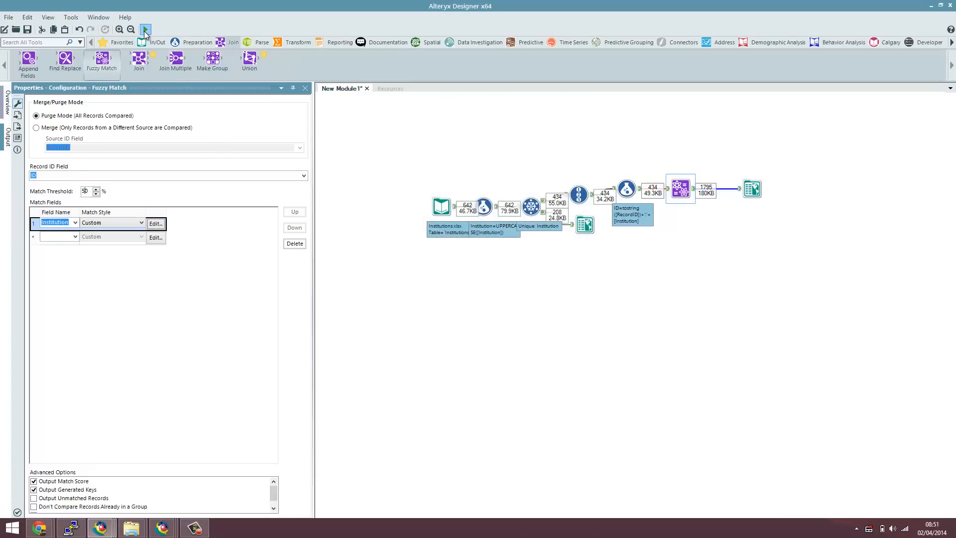
{"action": "key", "text": "ctrl+r"}
Step: Open the Fuzzy Match results, widen the results pane and the ID and ID2 columns, and examine the match scores beside the paired names
{"action": "left_click", "coordinate": [751, 189]}
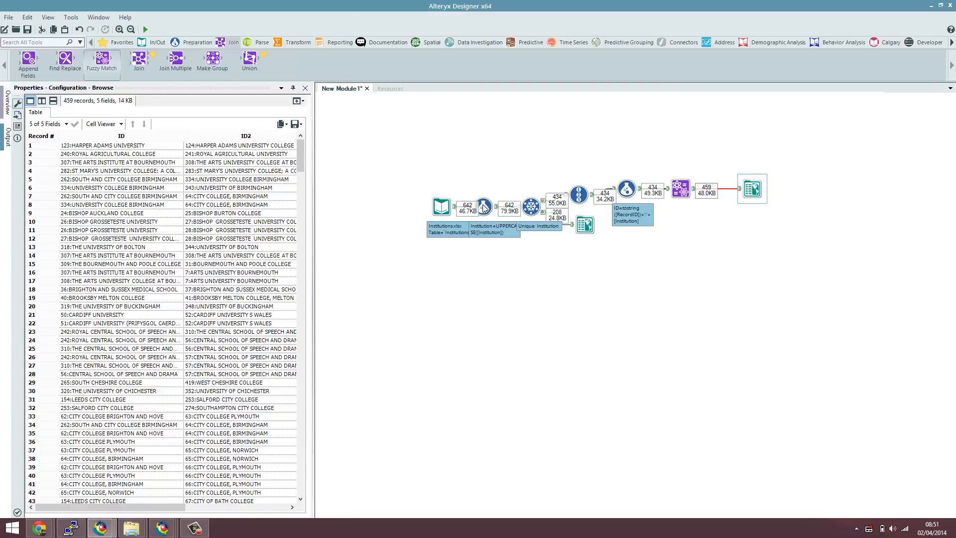
{"action": "left_click_drag", "start_coordinate": [483, 207], "coordinate": [508, 208]}
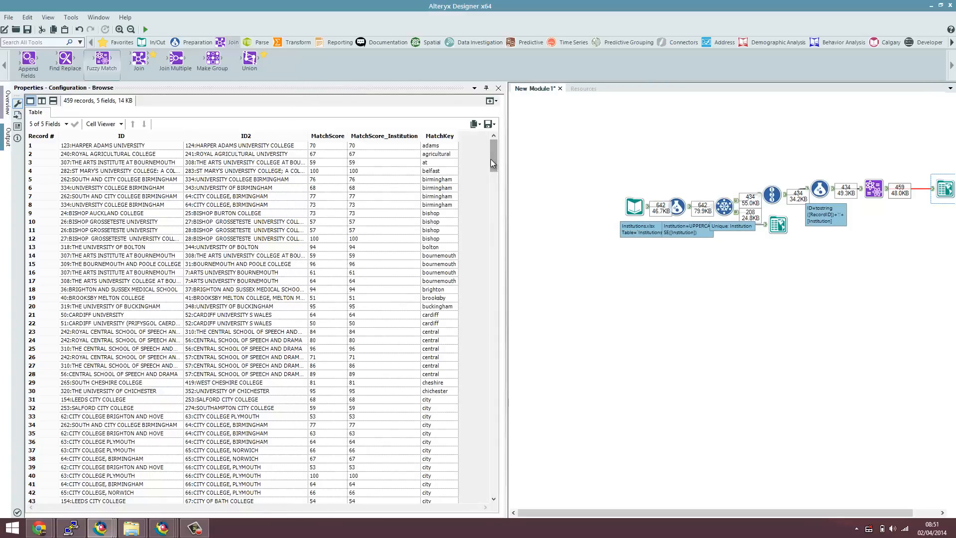
{"action": "mouse_move", "coordinate": [491, 160]}
{"action": "left_mouse_down"}
{"action": "mouse_move", "coordinate": [494, 176]}
{"action": "mouse_move", "coordinate": [491, 155]}
{"action": "left_mouse_up"}
{"action": "left_click", "coordinate": [359, 164]}
{"action": "left_click_drag", "start_coordinate": [184, 135], "coordinate": [276, 142]}
{"action": "left_click_drag", "start_coordinate": [377, 137], "coordinate": [454, 137]}
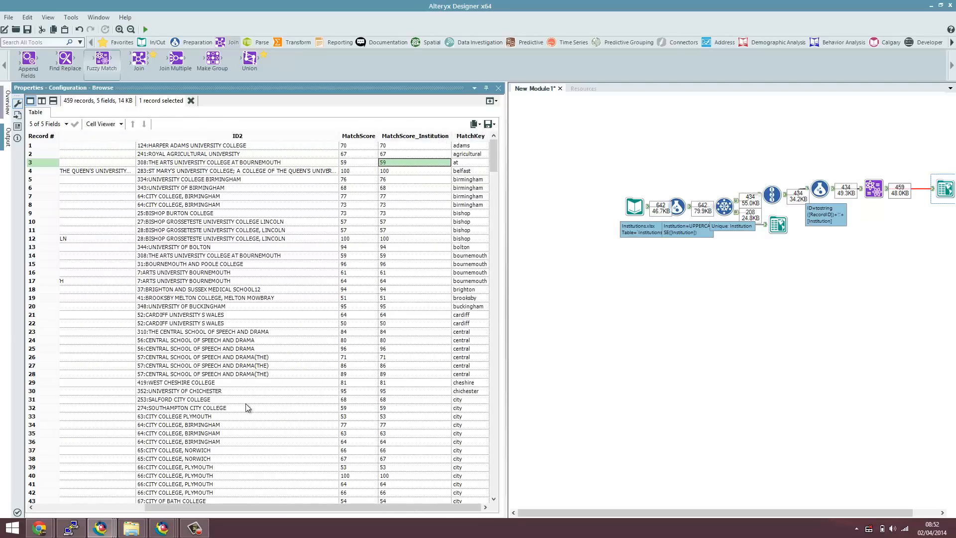
{"action": "left_click_drag", "start_coordinate": [297, 507], "coordinate": [185, 497]}
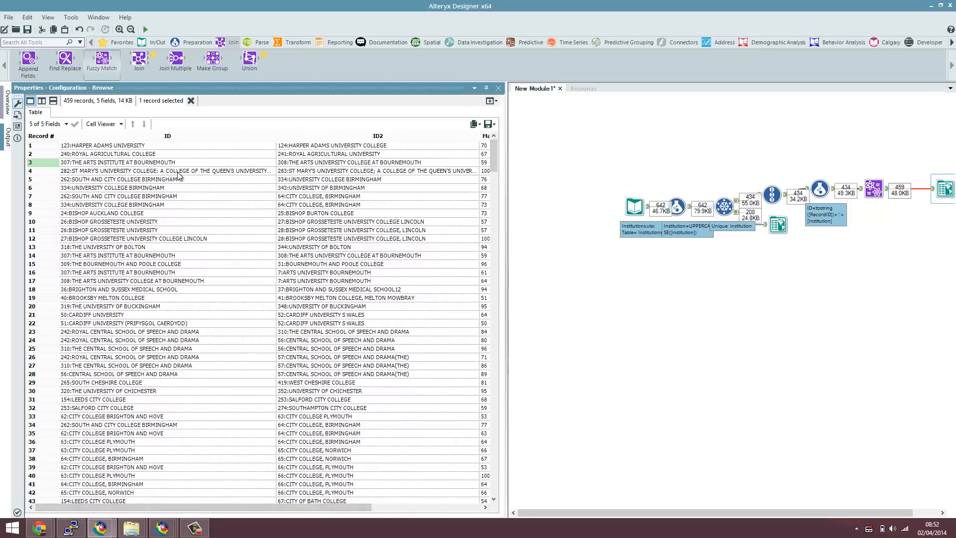
Step: Compare the institutions paired in records 4 and 6, and narrow the ID and ID2 columns to fit the score and key columns
{"action": "left_click", "coordinate": [421, 171]}
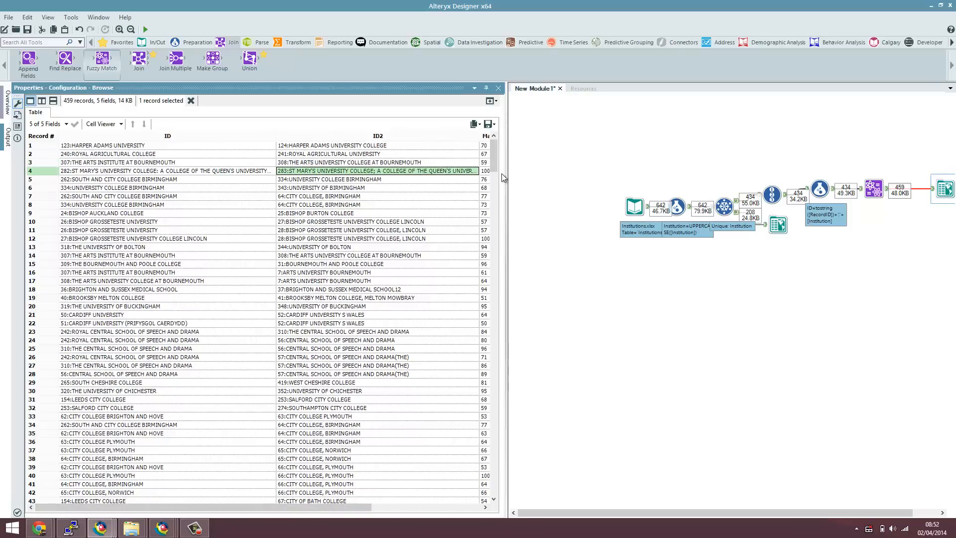
{"action": "left_click_drag", "start_coordinate": [479, 137], "coordinate": [512, 135]}
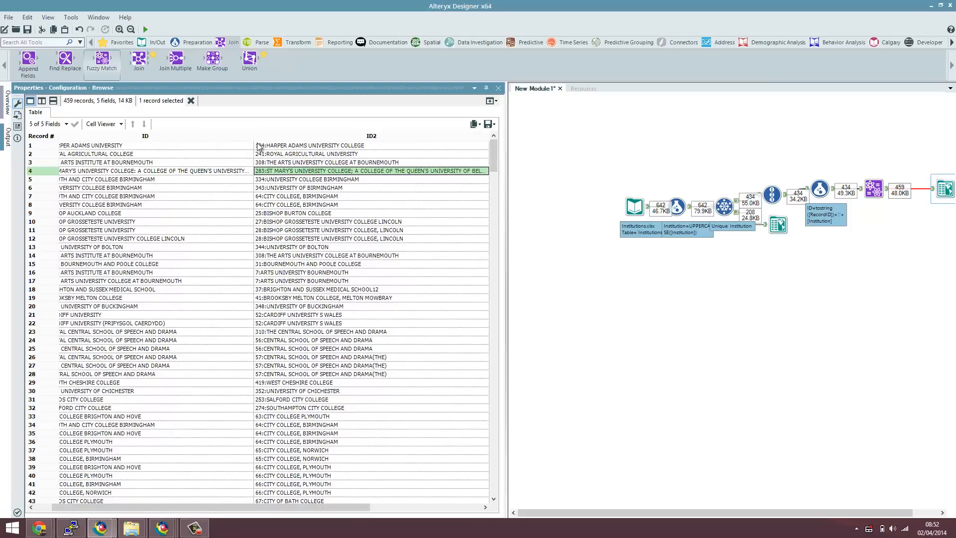
{"action": "left_click", "coordinate": [148, 189]}
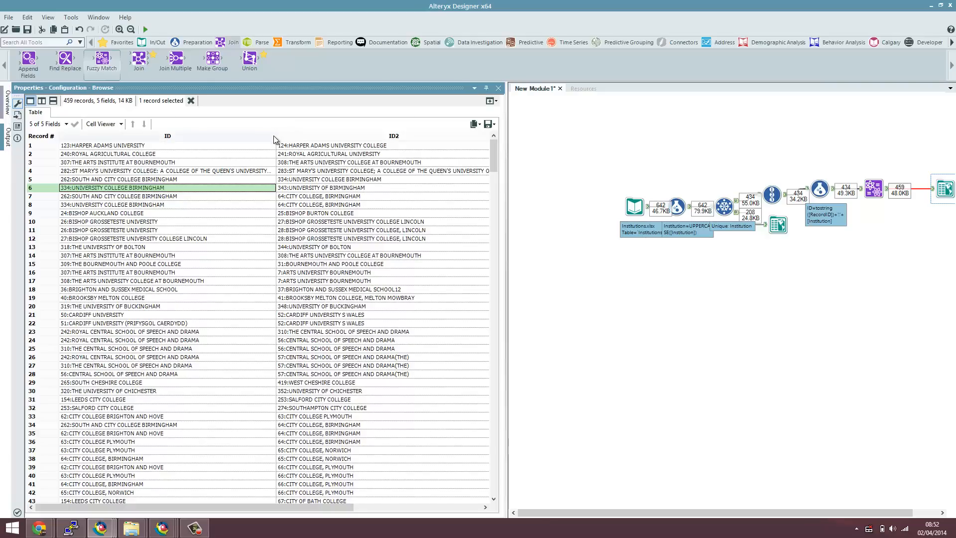
{"action": "left_click_drag", "start_coordinate": [273, 139], "coordinate": [181, 140]}
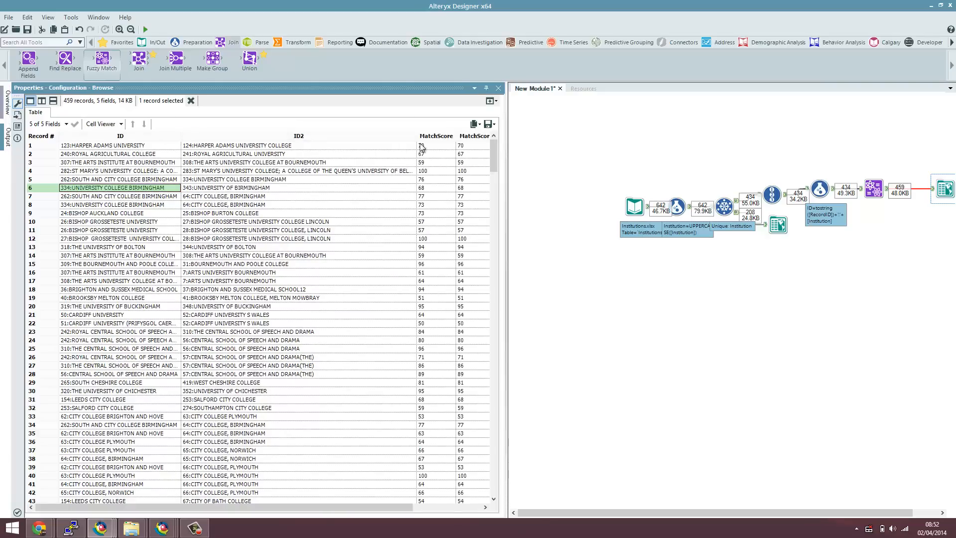
{"action": "left_click_drag", "start_coordinate": [417, 136], "coordinate": [278, 136]}
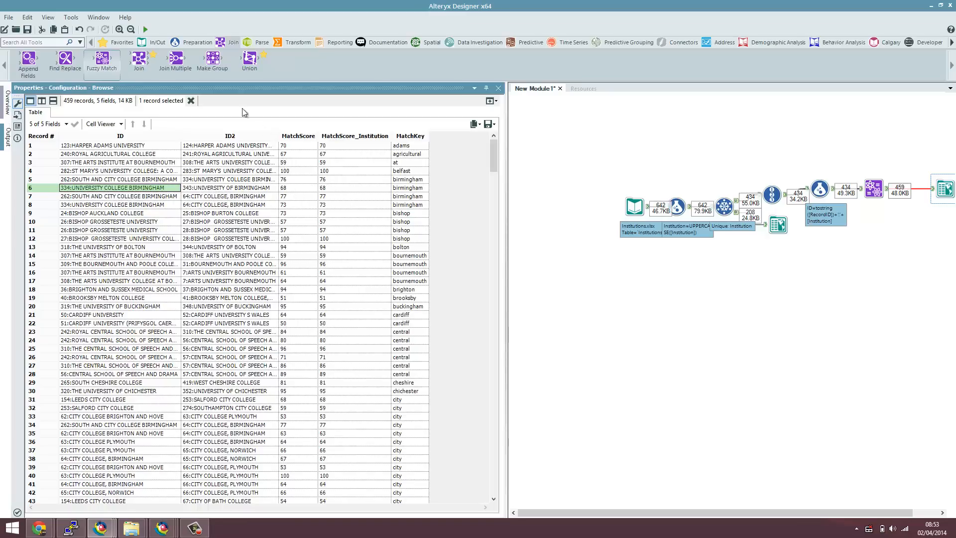
Step: Insert a Sort tool between Fuzzy Match and its Browse, sort by MatchScore in descending order, and run the module
{"action": "left_click", "coordinate": [195, 41]}
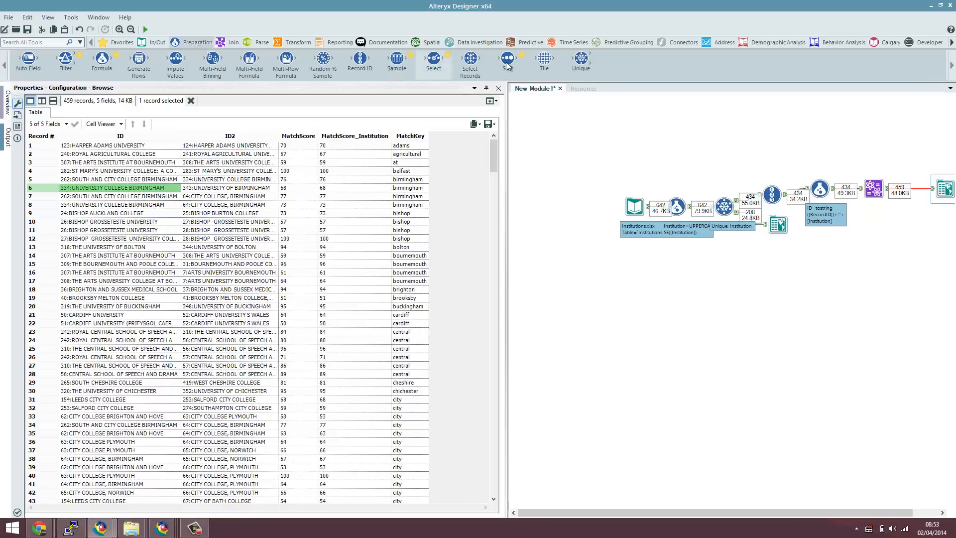
{"action": "left_click_drag", "start_coordinate": [507, 60], "coordinate": [921, 188]}
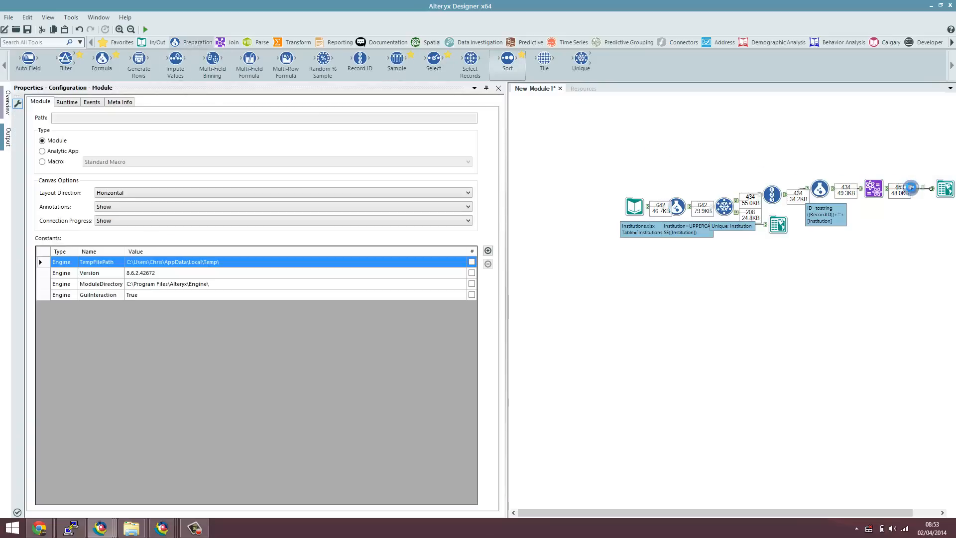
{"action": "left_click", "coordinate": [94, 124]}
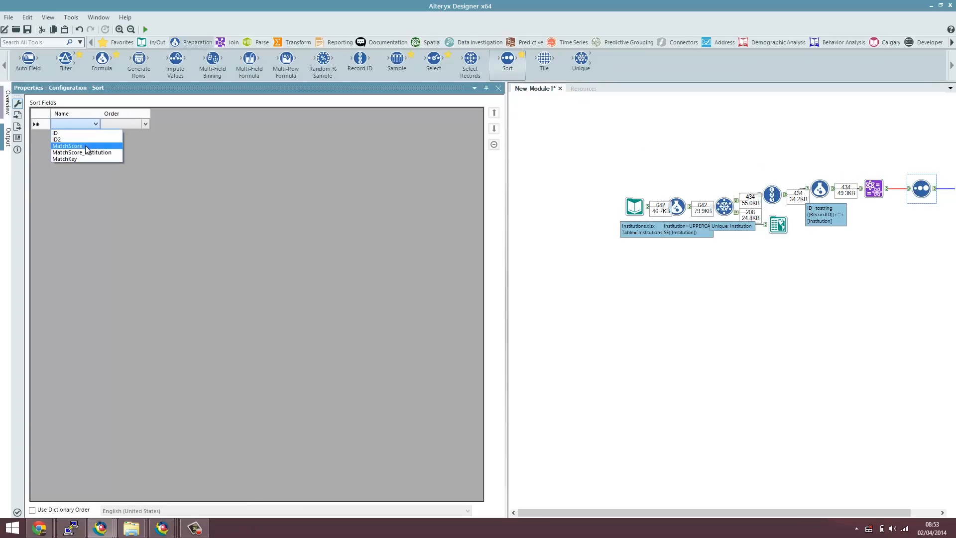
{"action": "left_click", "coordinate": [89, 151]}
{"action": "left_click", "coordinate": [145, 123]}
{"action": "left_click", "coordinate": [137, 137]}
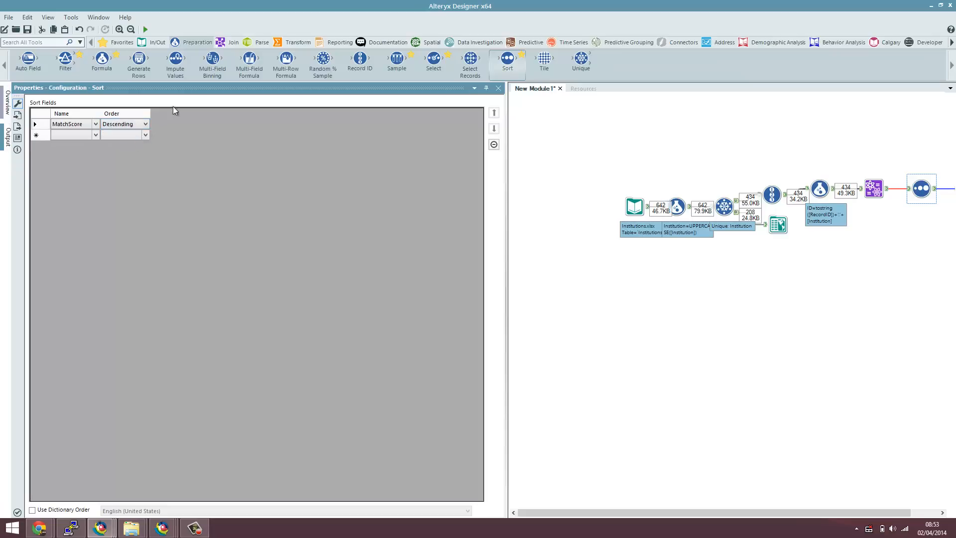
{"action": "left_click", "coordinate": [145, 30]}
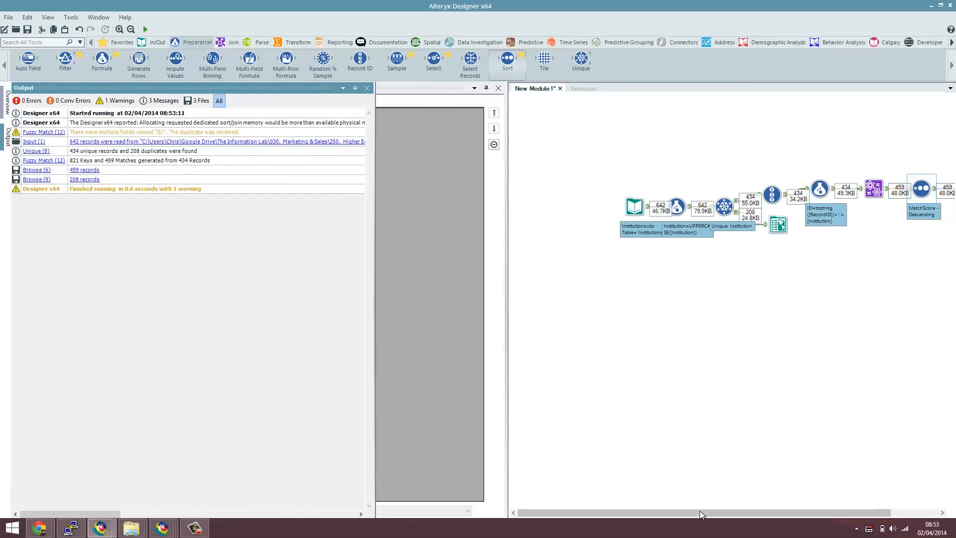
Step: Open the sorted results and compare the top-scoring pairs, including City College Plymouth in record 3 and Goldsmiths College in record 10
{"action": "left_click_drag", "start_coordinate": [700, 510], "coordinate": [750, 512]}
{"action": "left_click", "coordinate": [916, 197]}
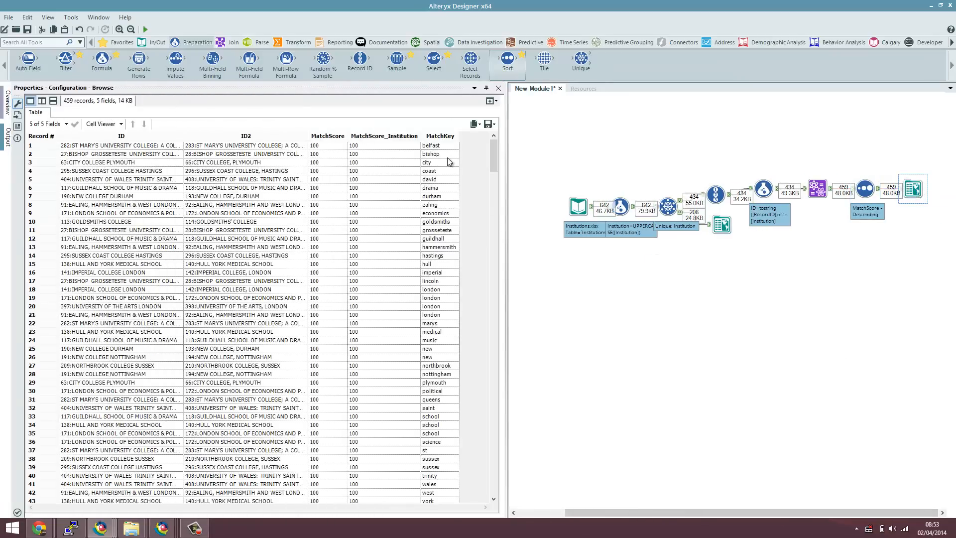
{"action": "left_click", "coordinate": [375, 159]}
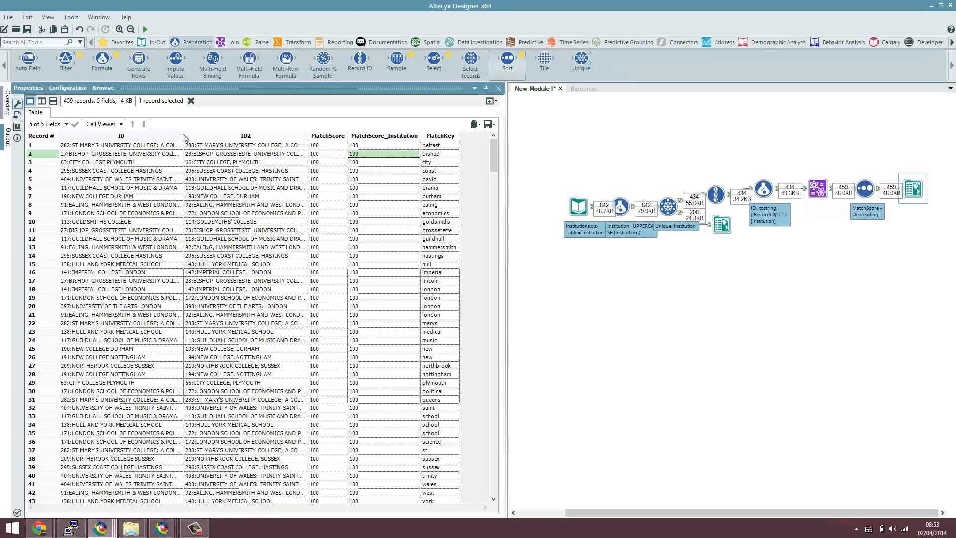
{"action": "left_click", "coordinate": [177, 166]}
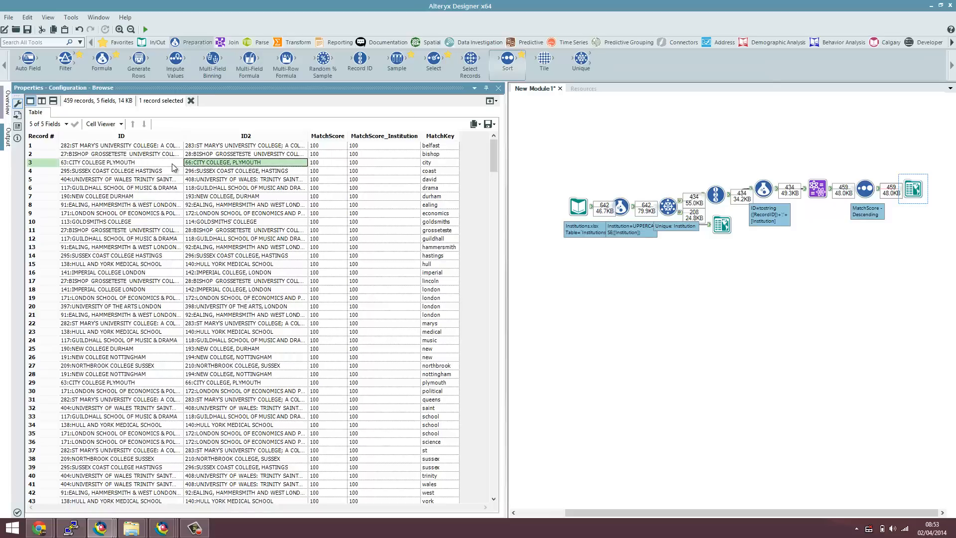
{"action": "left_click", "coordinate": [219, 164]}
{"action": "left_click", "coordinate": [120, 163]}
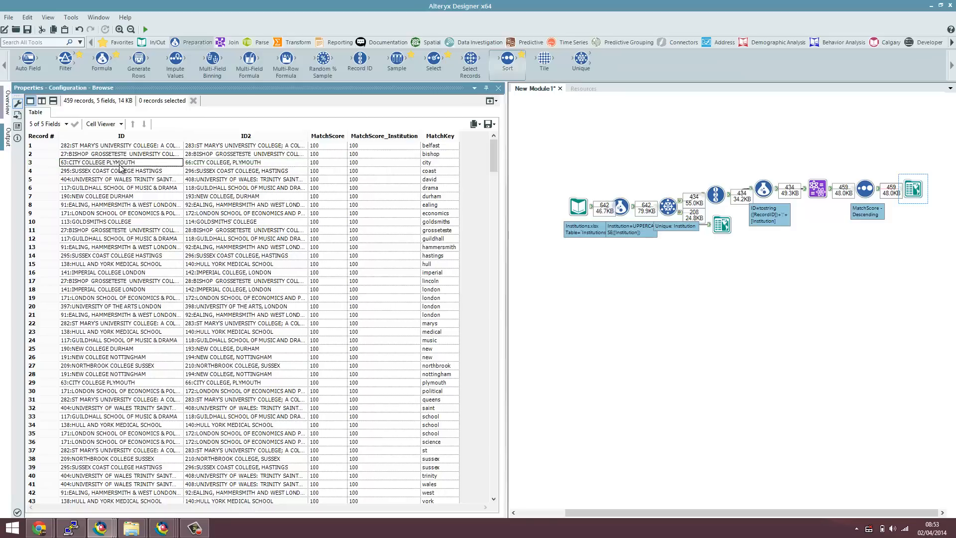
{"action": "left_click", "coordinate": [234, 167]}
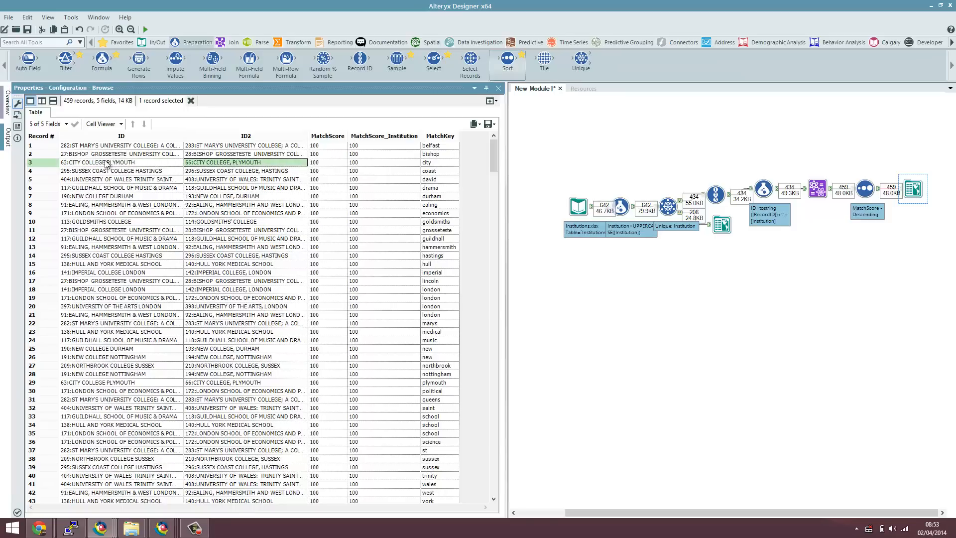
{"action": "left_click", "coordinate": [120, 164]}
{"action": "left_click", "coordinate": [209, 168]}
{"action": "left_click", "coordinate": [148, 222]}
{"action": "left_click", "coordinate": [226, 223]}
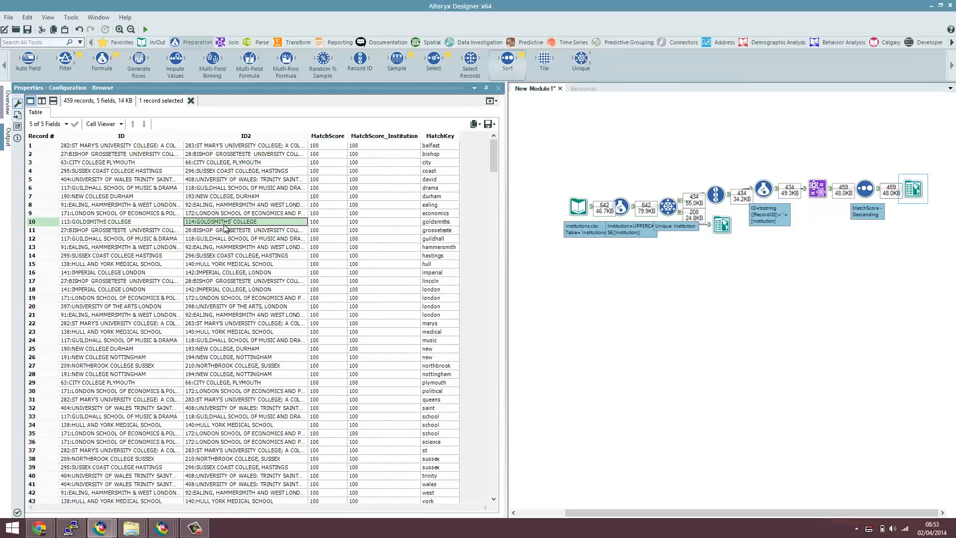
Step: Look through the pairs at descending match scores, including South Downs College in record 67, to judge where matches become unreliable
{"action": "scroll", "coordinate": [305, 199], "scroll_direction": "down", "scroll_amount": 4}
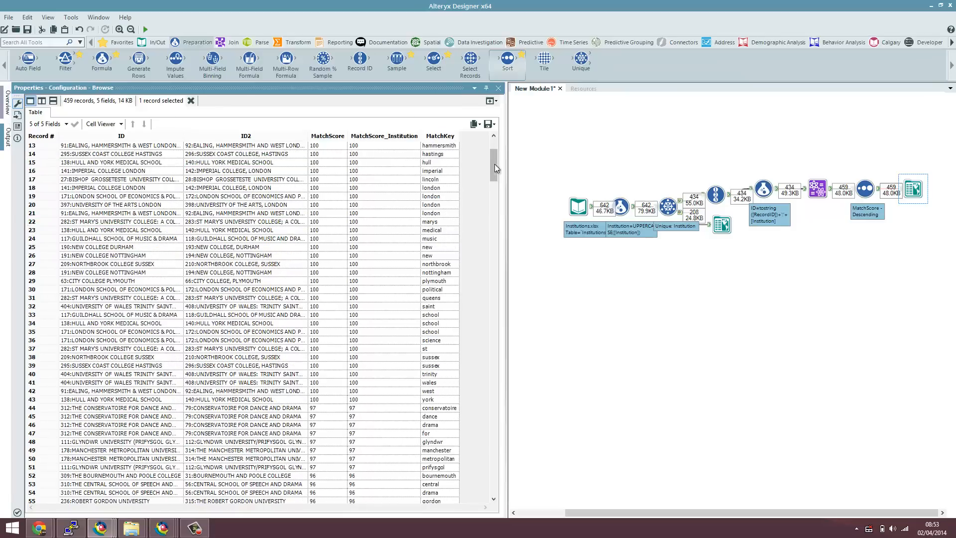
{"action": "left_click_drag", "start_coordinate": [495, 164], "coordinate": [500, 199]}
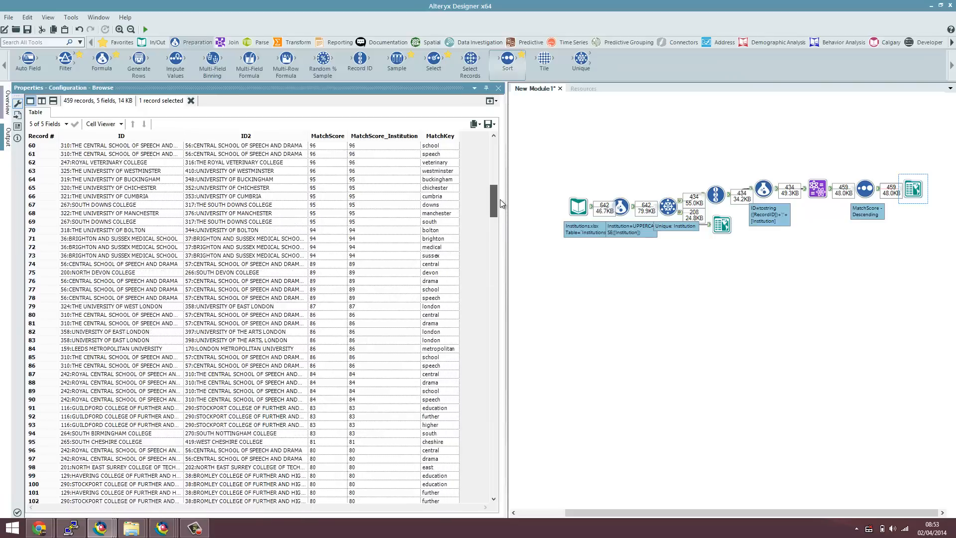
{"action": "left_click", "coordinate": [132, 215]}
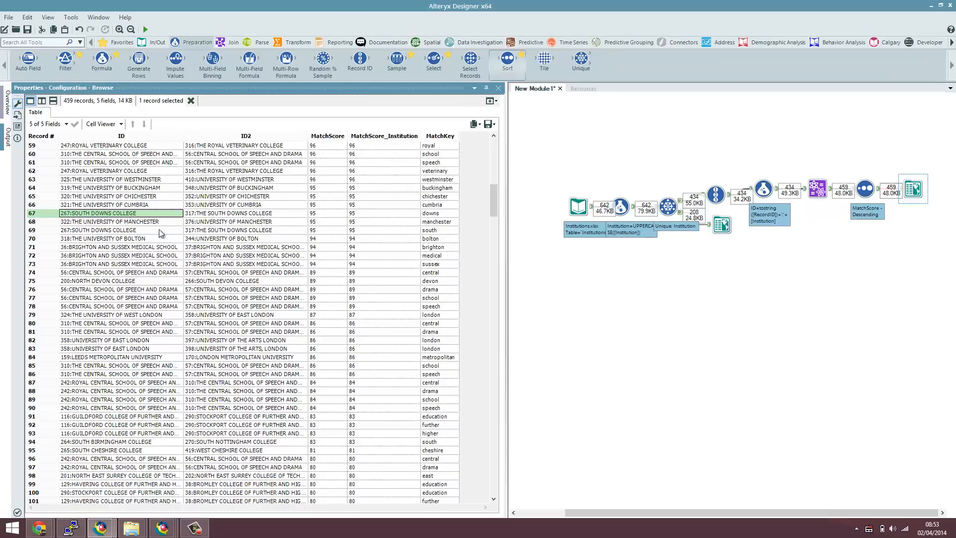
{"action": "scroll", "coordinate": [219, 238], "scroll_direction": "down", "scroll_amount": 4}
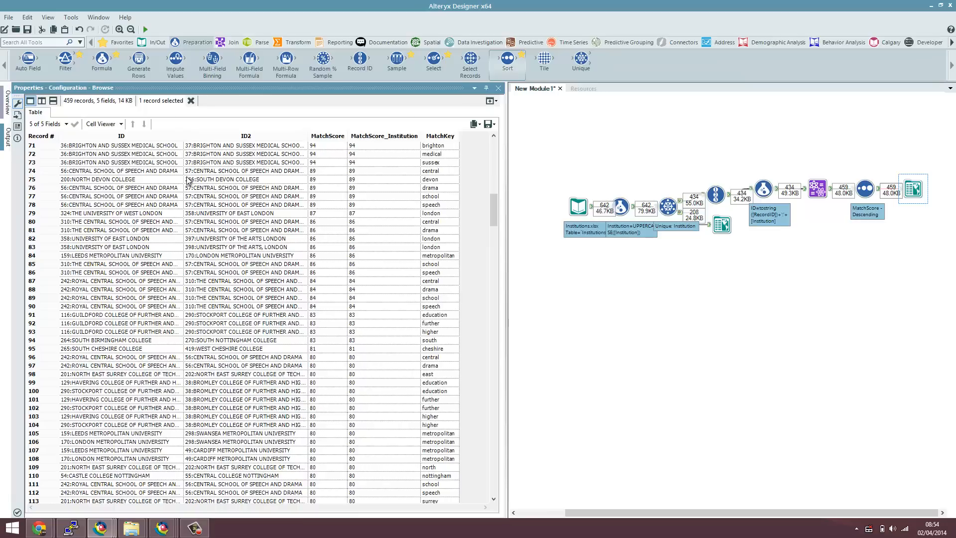
{"action": "scroll", "coordinate": [259, 249], "scroll_direction": "down", "scroll_amount": 2}
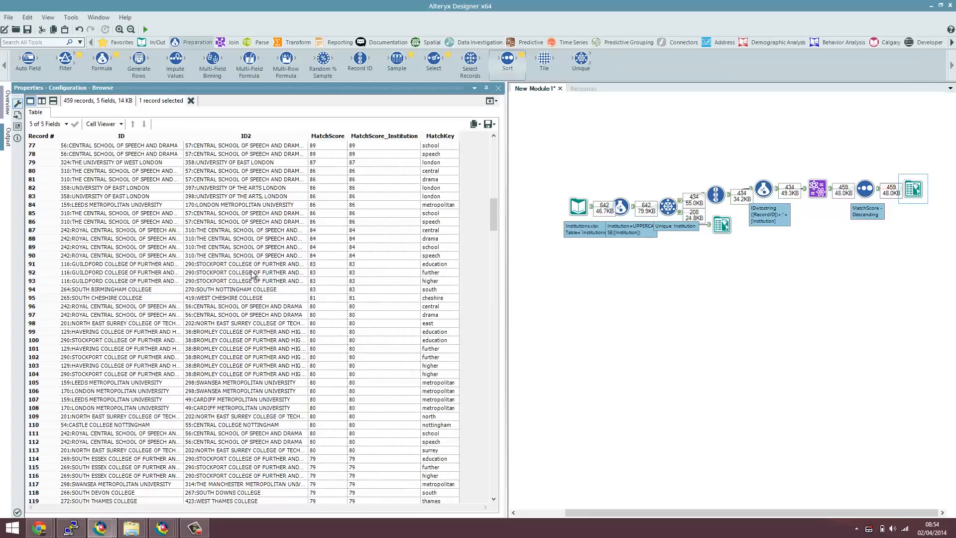
{"action": "scroll", "coordinate": [200, 271], "scroll_direction": "down", "scroll_amount": 18}
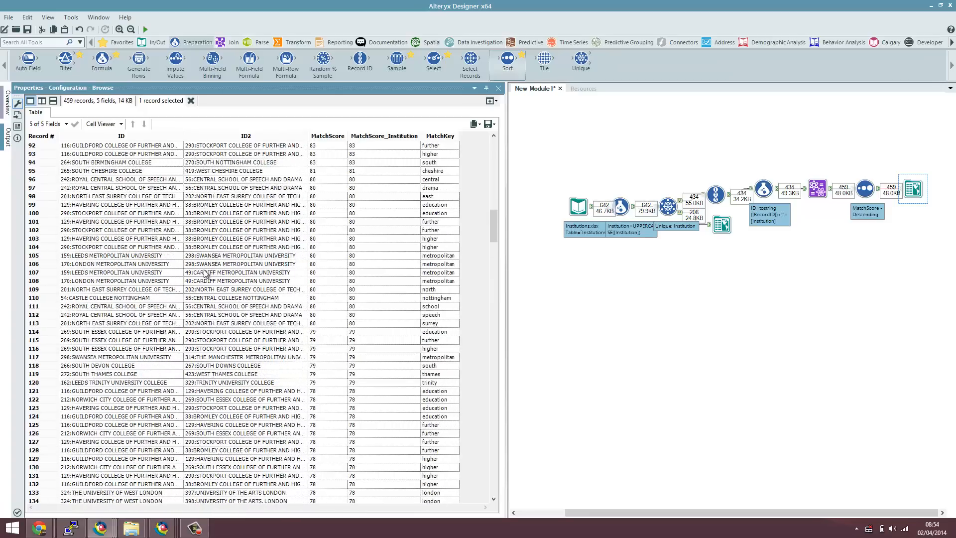
{"action": "scroll", "coordinate": [187, 315], "scroll_direction": "up", "scroll_amount": 1}
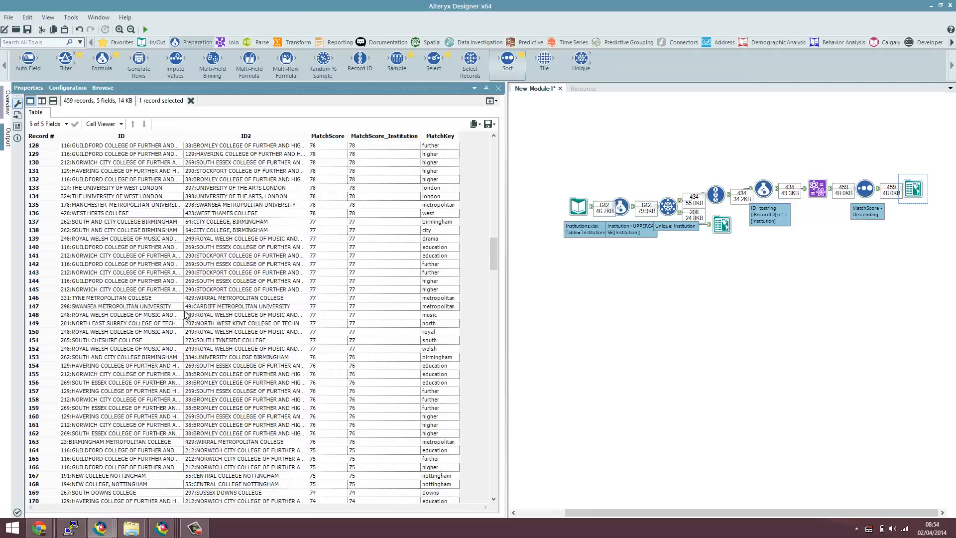
Step: Compare the institutions paired in record 145, widening the ID column to read the full names, and check its match key
{"action": "left_click", "coordinate": [147, 291]}
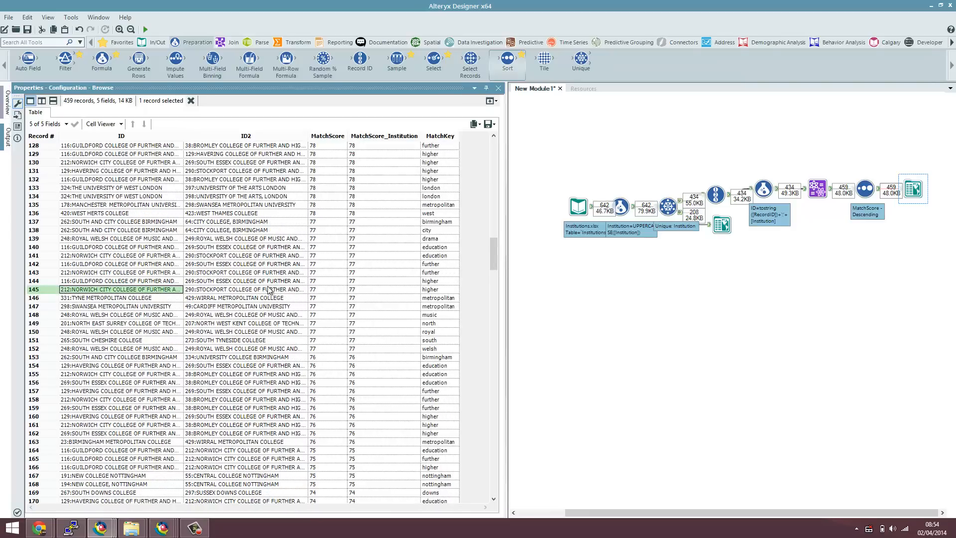
{"action": "left_click", "coordinate": [251, 291]}
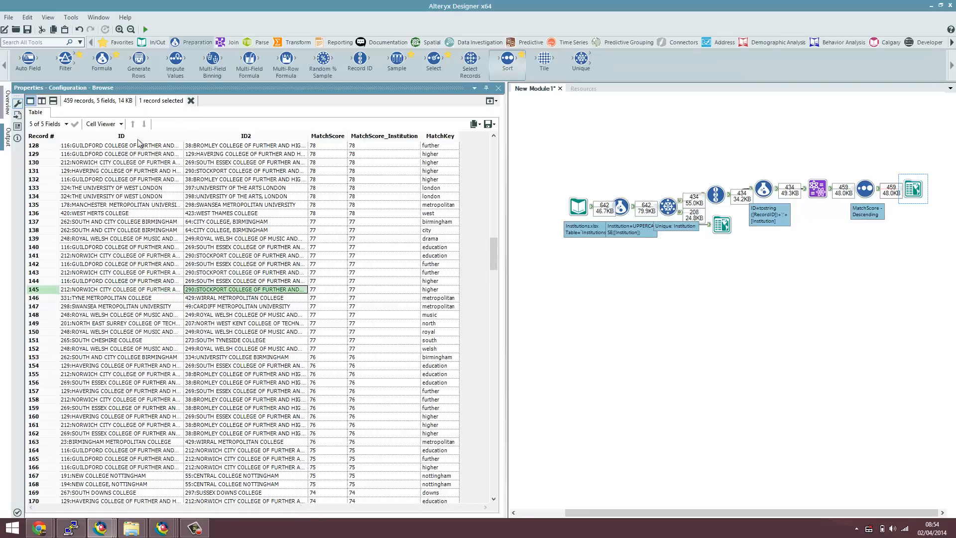
{"action": "left_click_drag", "start_coordinate": [184, 136], "coordinate": [230, 136]}
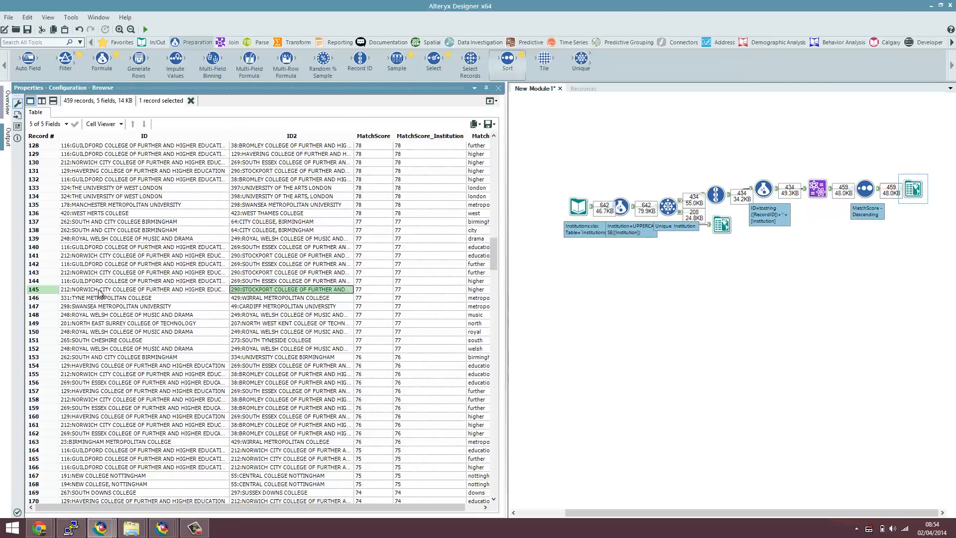
{"action": "left_click", "coordinate": [476, 289]}
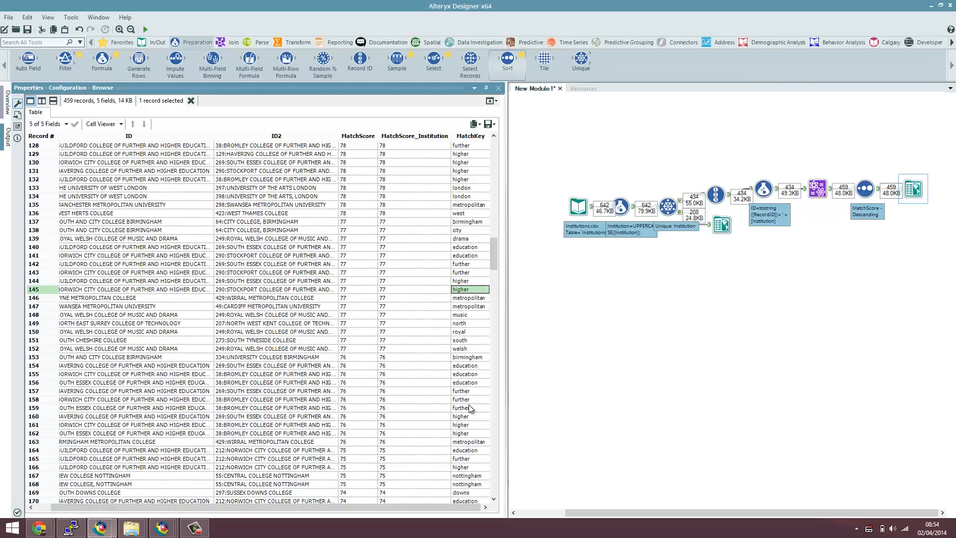
Step: Add FURTHER and HIGHER to the words excluded from Fuzzy Match key generation for Institution, and run the module
{"action": "left_click", "coordinate": [818, 190]}
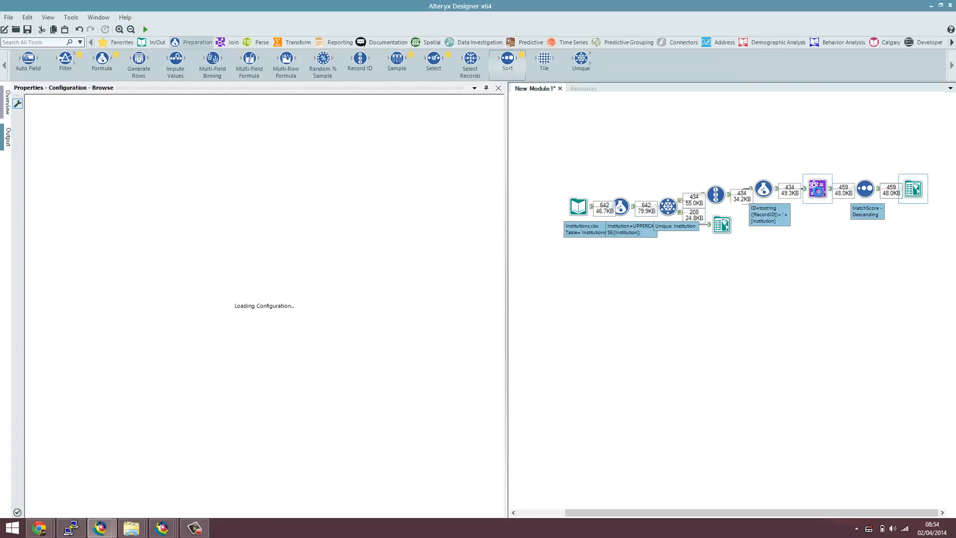
{"action": "left_click", "coordinate": [156, 223]}
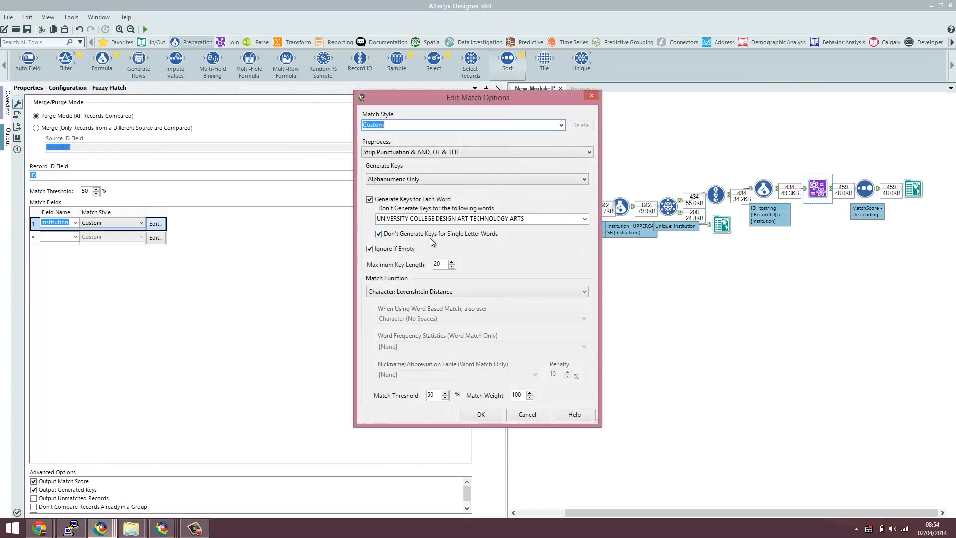
{"action": "left_click", "coordinate": [538, 220]}
{"action": "left_click", "coordinate": [539, 219]}
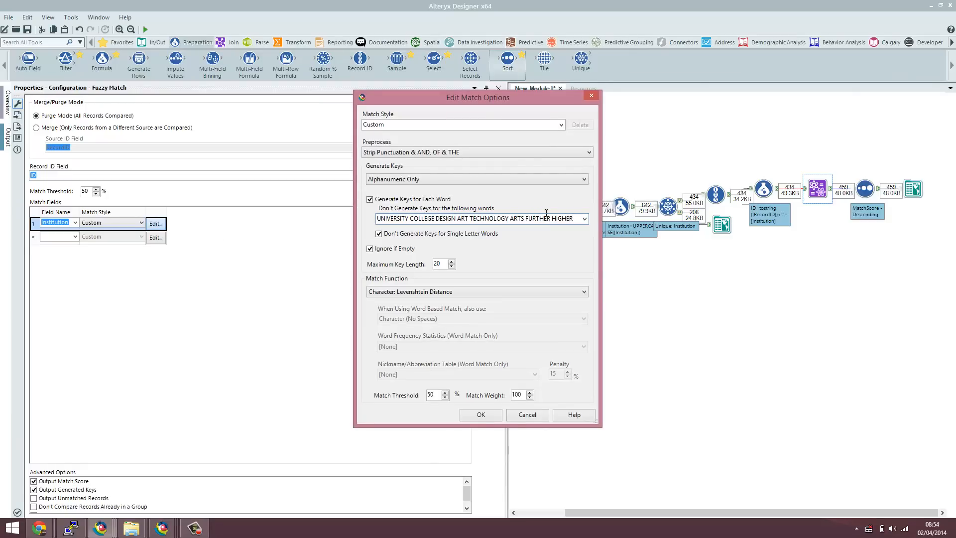
{"action": "left_click", "coordinate": [489, 416]}
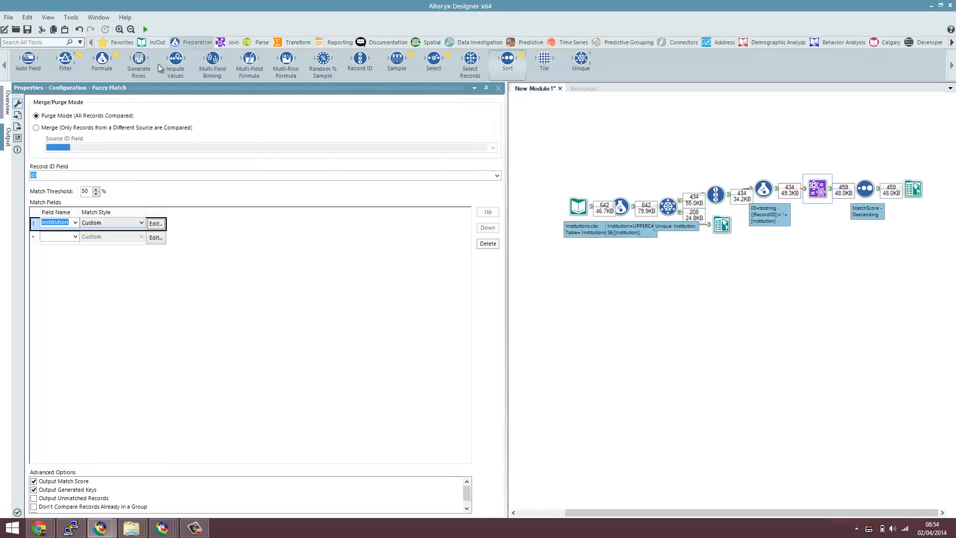
{"action": "left_click", "coordinate": [145, 30]}
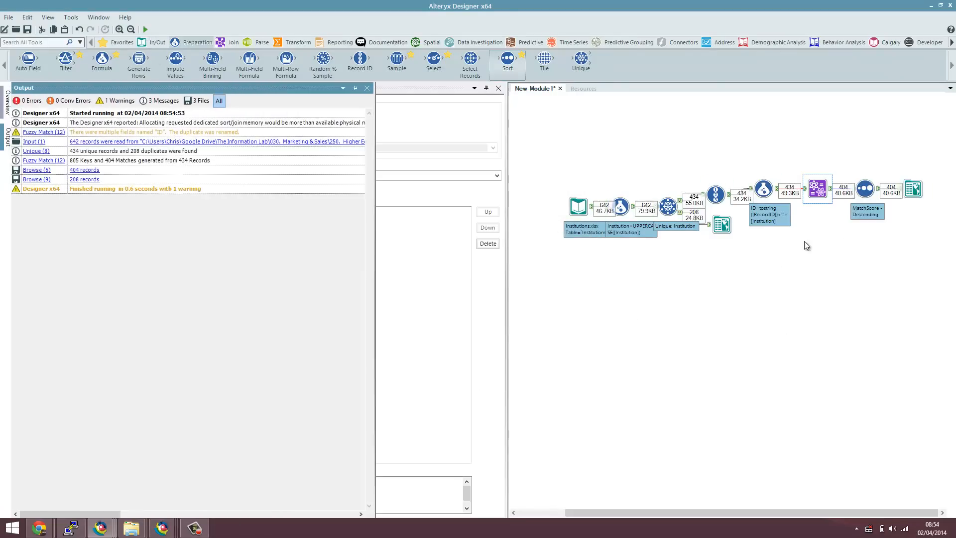
Step: Look through the sorted Fuzzy Match results, from the top-scoring pairs down to those with scores around 65 to 70
{"action": "left_click", "coordinate": [914, 187]}
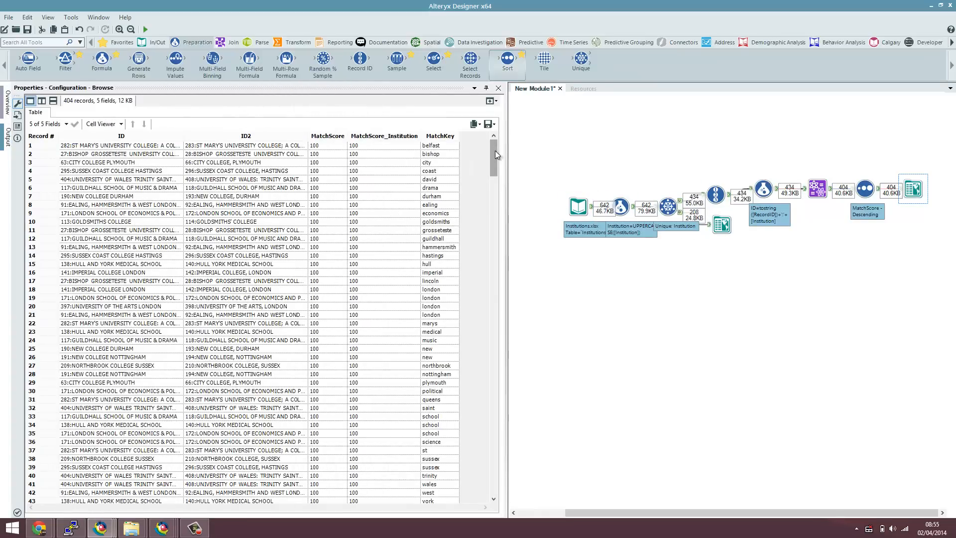
{"action": "left_click_drag", "start_coordinate": [495, 150], "coordinate": [490, 309]}
{"action": "scroll", "coordinate": [489, 309], "scroll_direction": "up", "scroll_amount": 2}
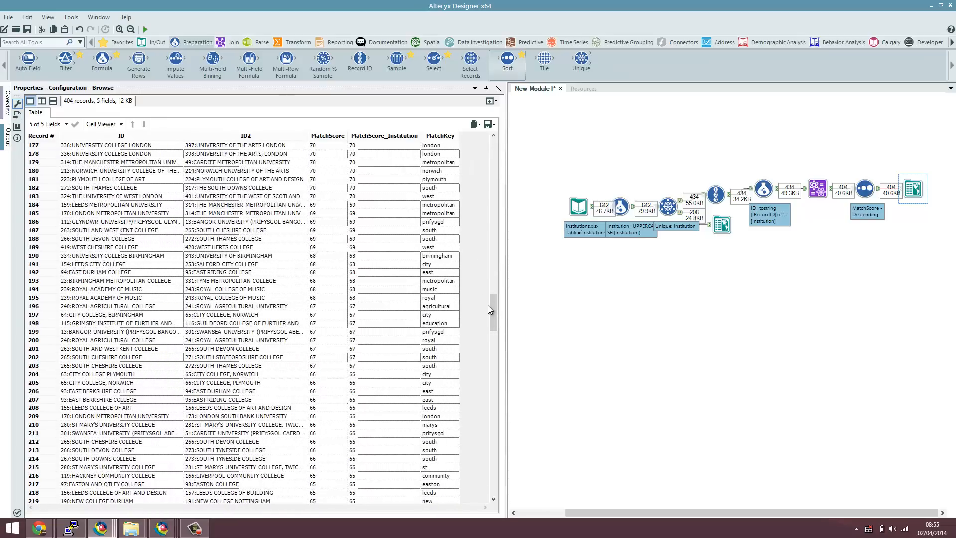
{"action": "left_click_drag", "start_coordinate": [497, 309], "coordinate": [500, 172]}
Step: Change the Institution match function to Words: Levenshtein Distance, leaving the word frequency statistics at [None], and run the module
{"action": "left_click", "coordinate": [825, 194]}
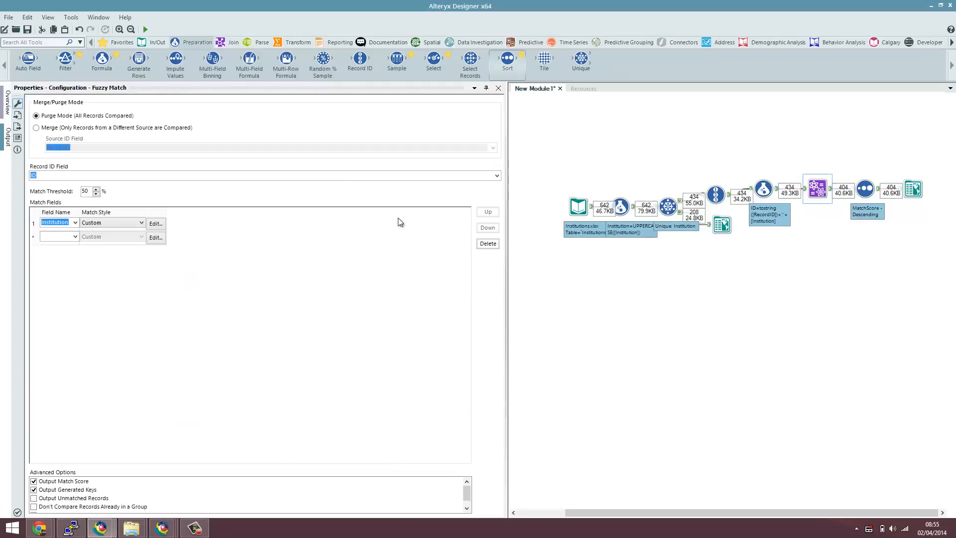
{"action": "left_click", "coordinate": [155, 223]}
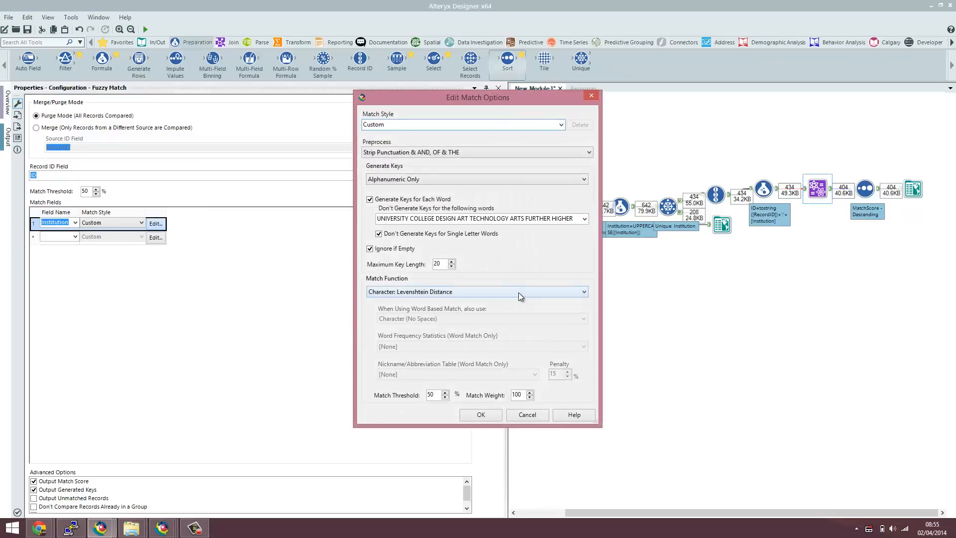
{"action": "left_click", "coordinate": [518, 291]}
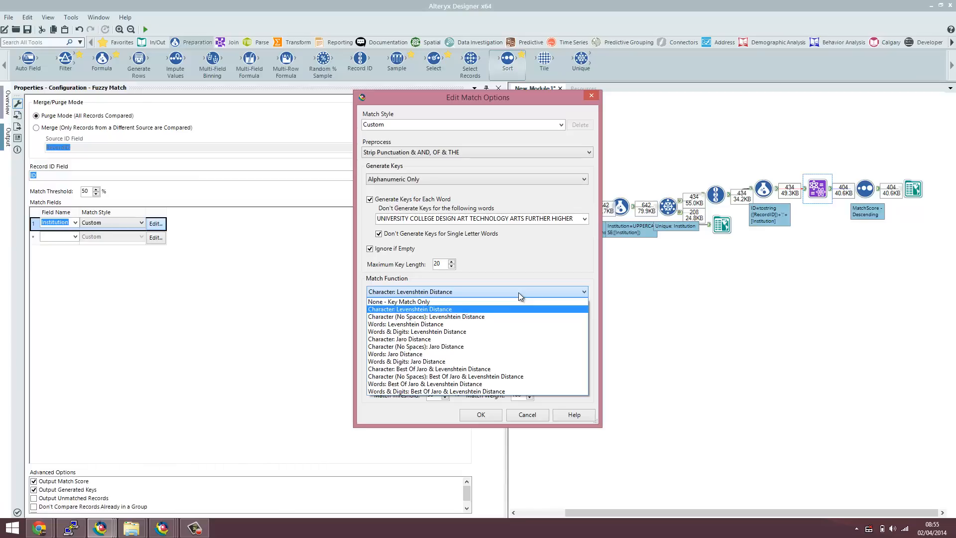
{"action": "left_click", "coordinate": [497, 323]}
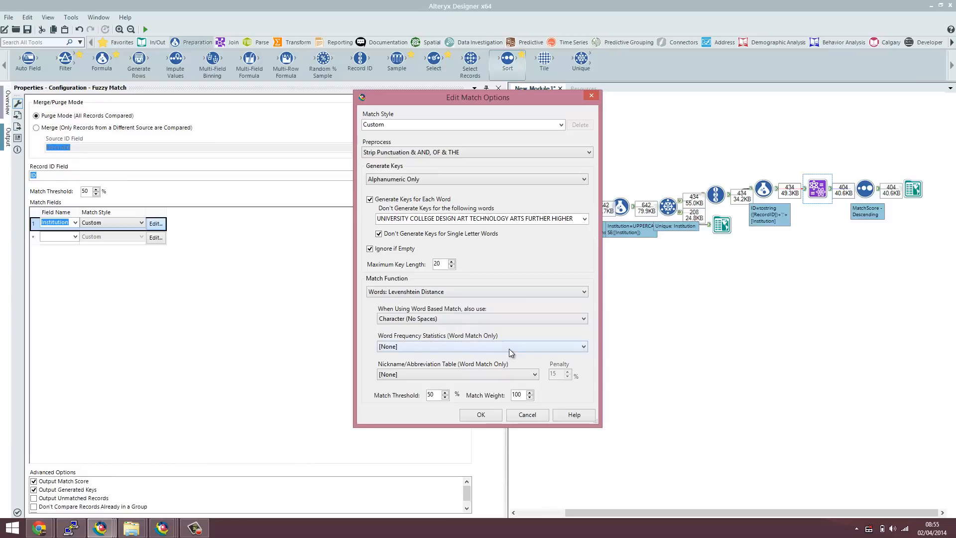
{"action": "left_click", "coordinate": [423, 348]}
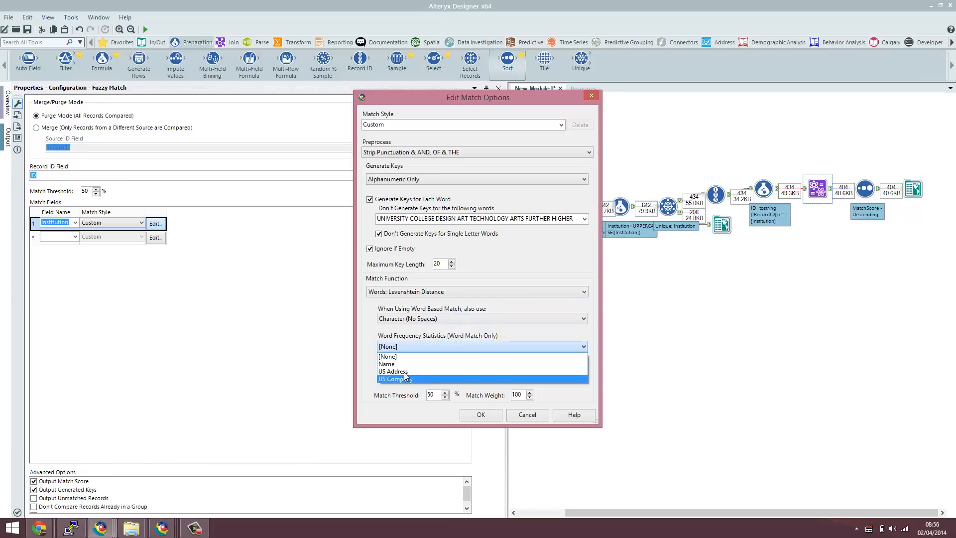
{"action": "left_click", "coordinate": [362, 333]}
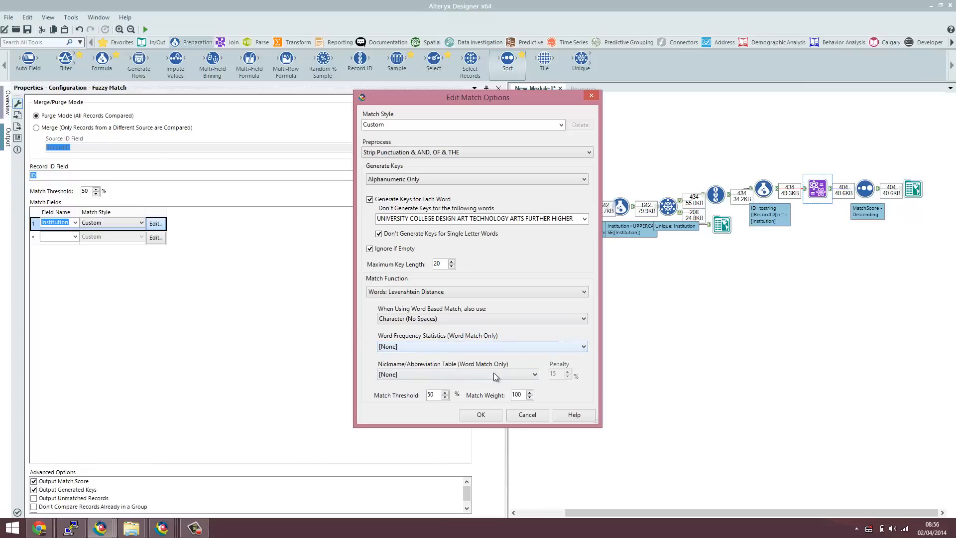
{"action": "left_click", "coordinate": [479, 414]}
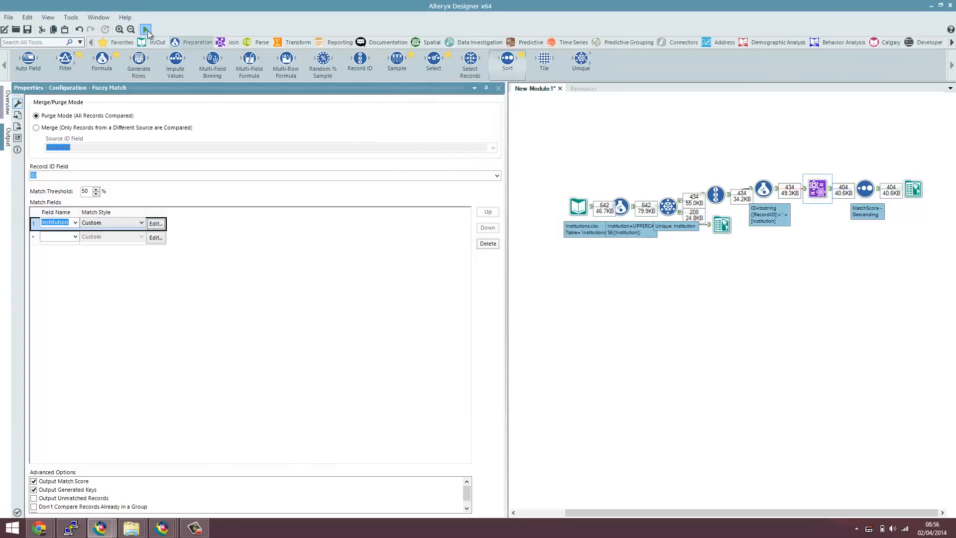
{"action": "left_click", "coordinate": [145, 30]}
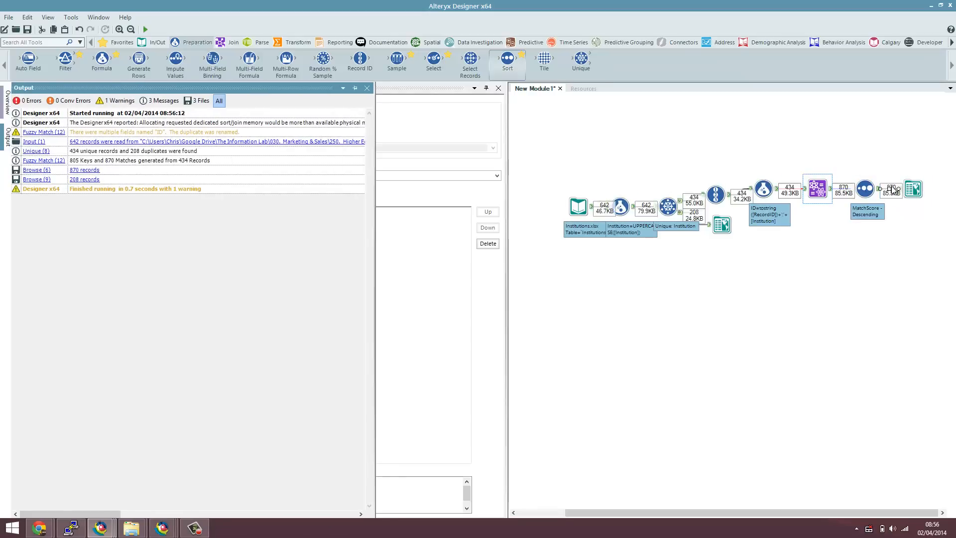
Step: Examine the word-based match results around score 67, checking the pairs that share the city key
{"action": "left_click", "coordinate": [913, 189]}
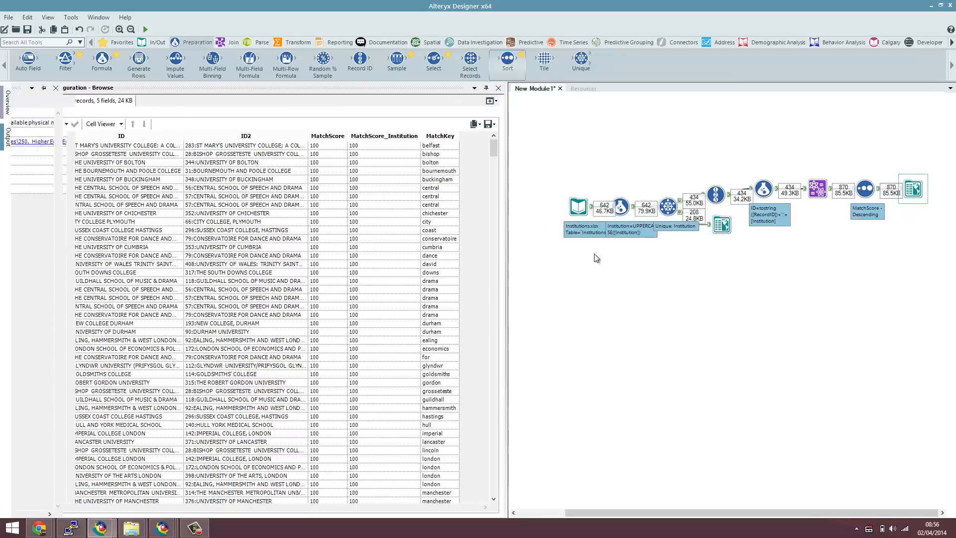
{"action": "left_click_drag", "start_coordinate": [494, 148], "coordinate": [504, 276]}
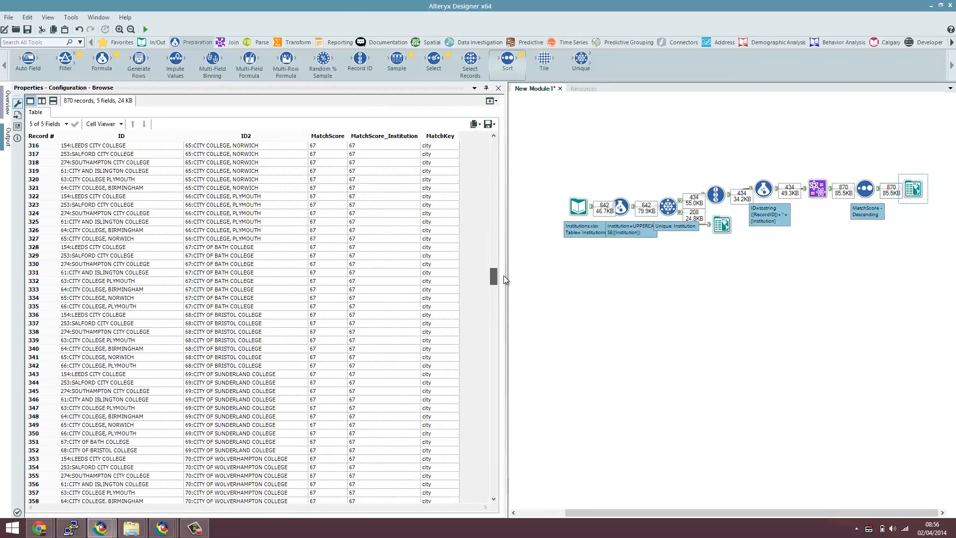
{"action": "left_click", "coordinate": [434, 180]}
{"action": "scroll", "coordinate": [468, 279], "scroll_direction": "down", "scroll_amount": 5}
{"action": "left_click_drag", "start_coordinate": [495, 282], "coordinate": [486, 257]}
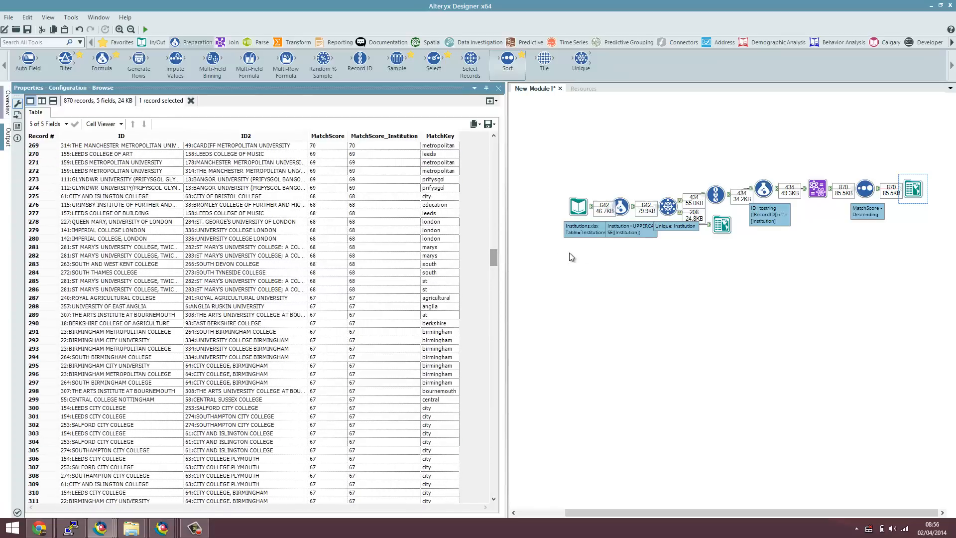
Step: Add CITY to the words excluded from Institution key generation, and set the Fuzzy Match tool's overall match threshold to 85%
{"action": "left_click", "coordinate": [817, 188]}
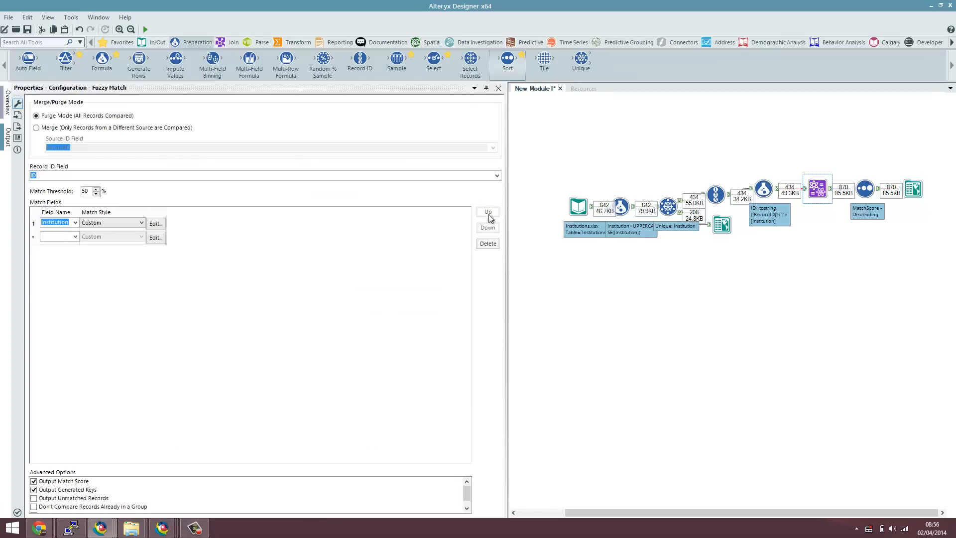
{"action": "left_click", "coordinate": [155, 223]}
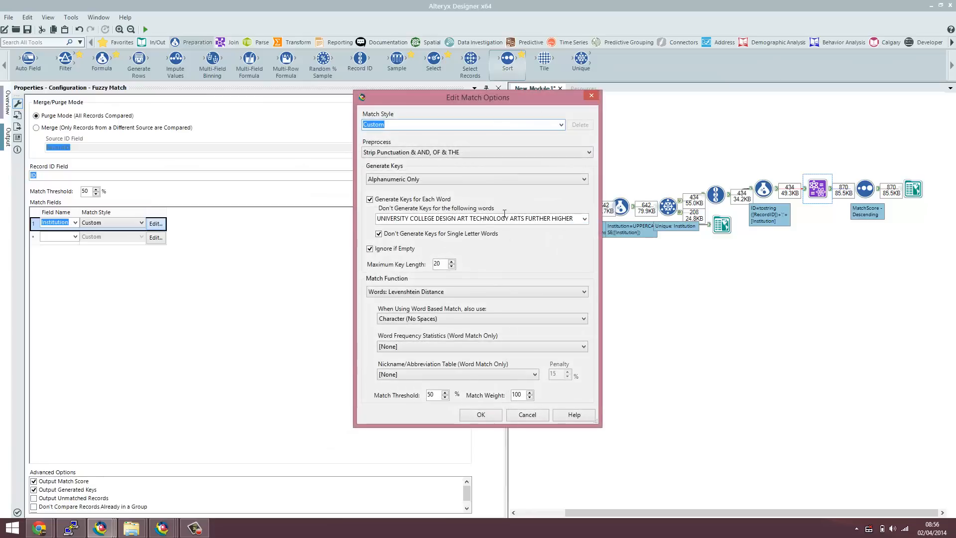
{"action": "left_click", "coordinate": [574, 217]}
{"action": "left_click", "coordinate": [573, 218]}
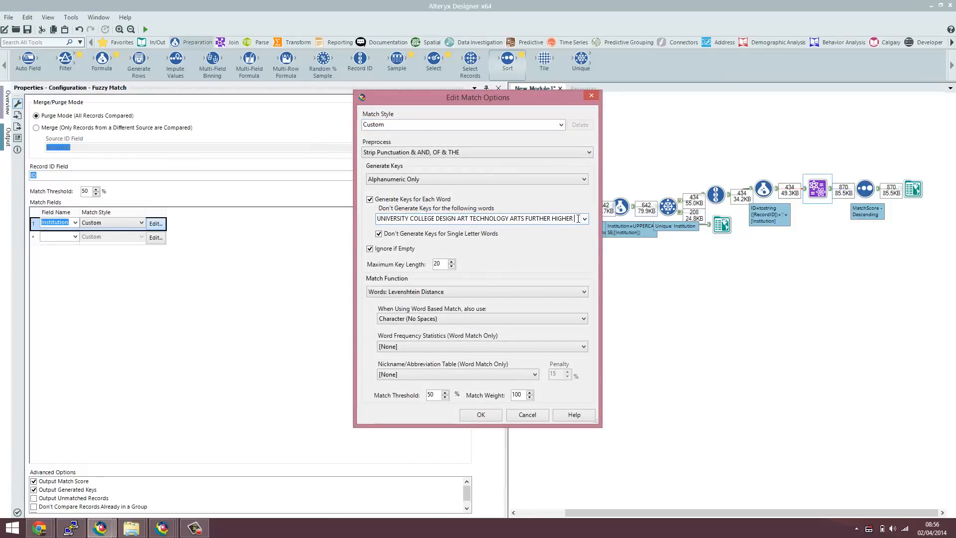
{"action": "type", "text": "CITY"}
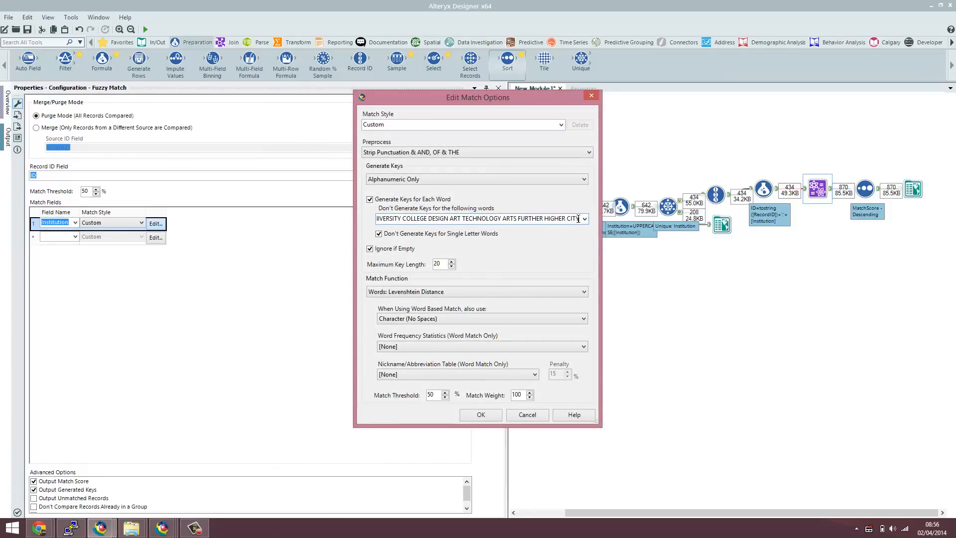
{"action": "left_click", "coordinate": [494, 413]}
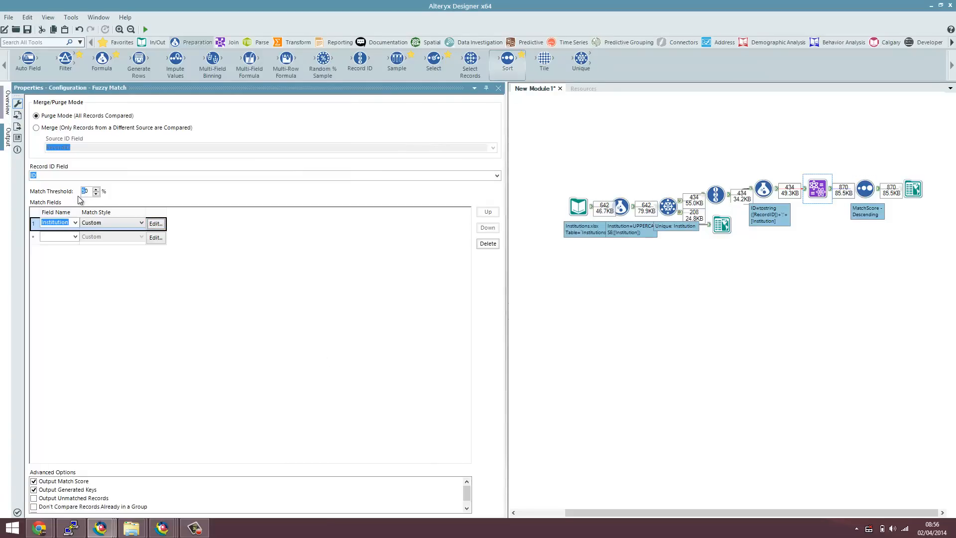
{"action": "type", "text": "85"}
Step: Move the Browse tool farther from Sort to make room on the connection, and run the module with its results in view
{"action": "left_click_drag", "start_coordinate": [506, 225], "coordinate": [265, 206]}
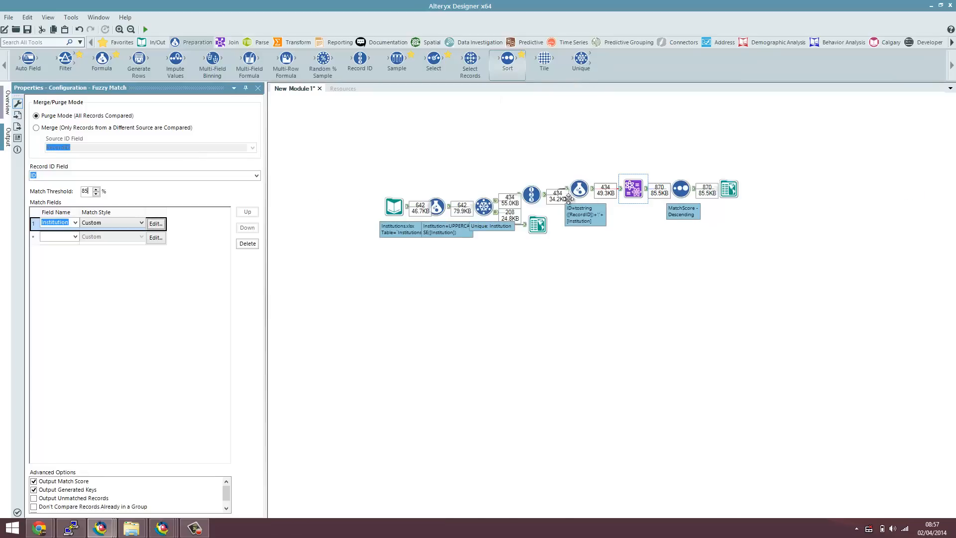
{"action": "left_click", "coordinate": [732, 189]}
{"action": "left_click_drag", "start_coordinate": [779, 199], "coordinate": [798, 194]}
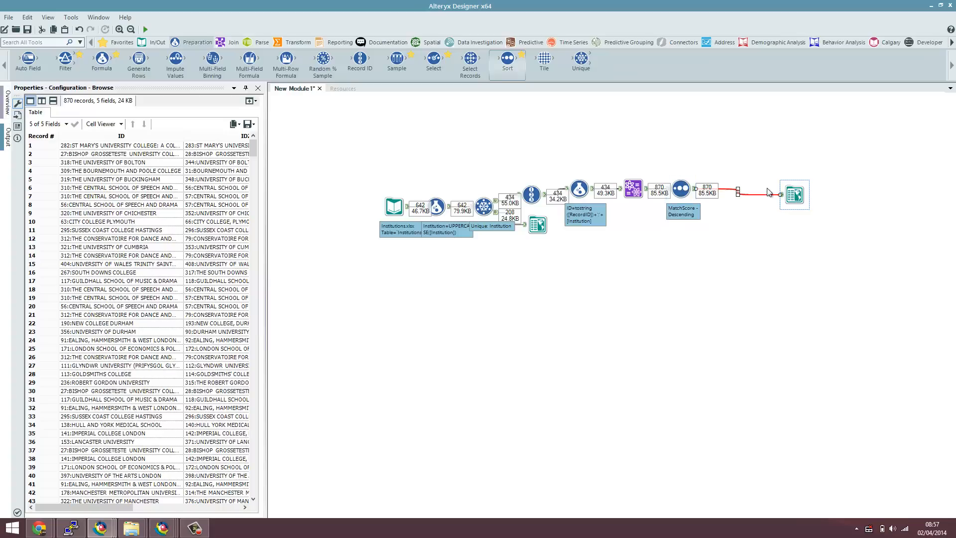
{"action": "left_click", "coordinate": [146, 30]}
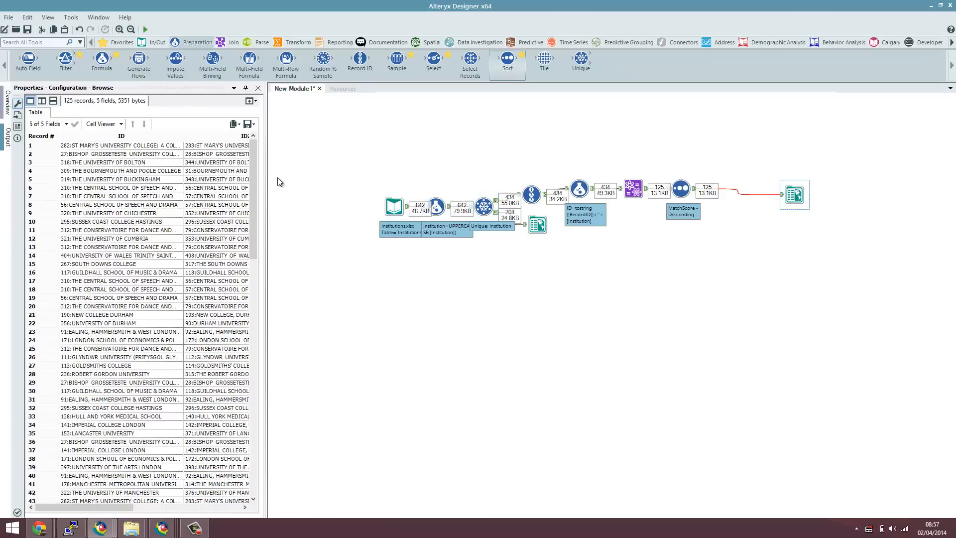
{"action": "left_click_drag", "start_coordinate": [266, 177], "coordinate": [345, 179]}
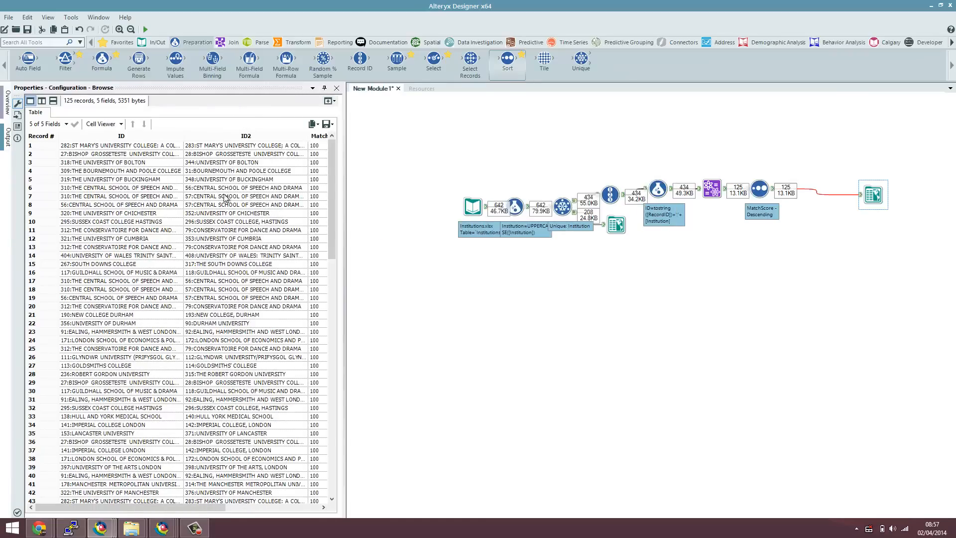
Step: Insert a Make Group tool between Sort and Browse with ID and ID2 as its keys, and run the module
{"action": "left_click", "coordinate": [231, 44]}
{"action": "left_click_drag", "start_coordinate": [229, 65], "coordinate": [808, 188]}
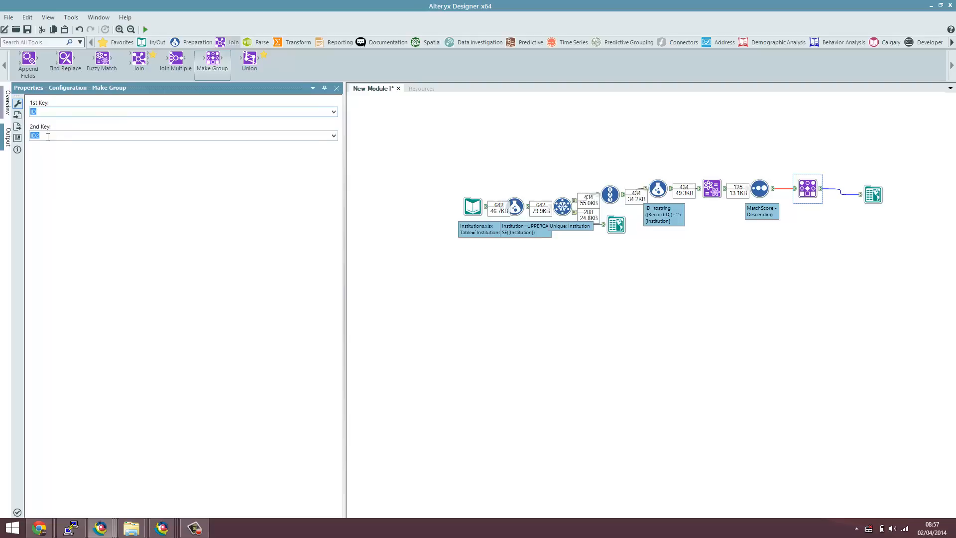
{"action": "left_click", "coordinate": [146, 30]}
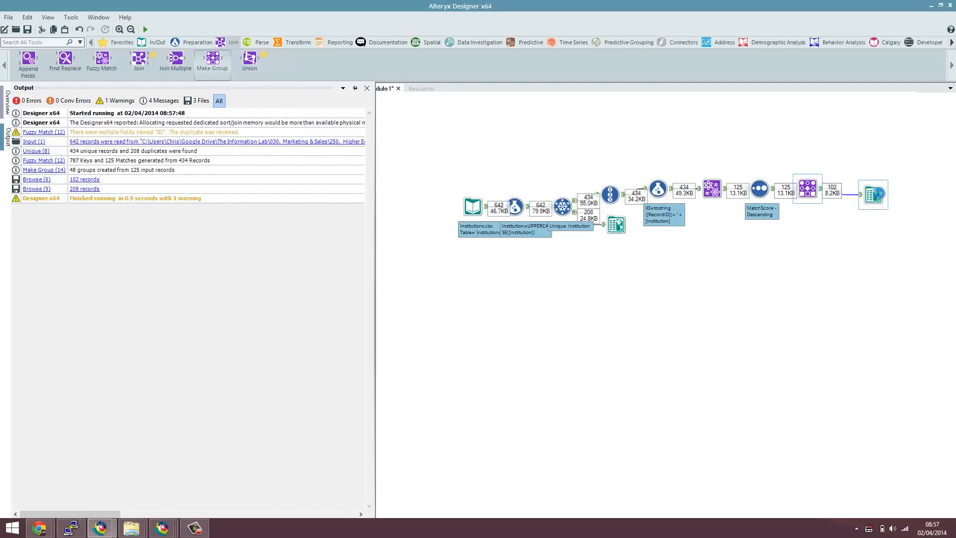
Step: Examine the Make Group output in Browse, comparing the Group and Key values of the first matched institution pairs
{"action": "left_click", "coordinate": [868, 194]}
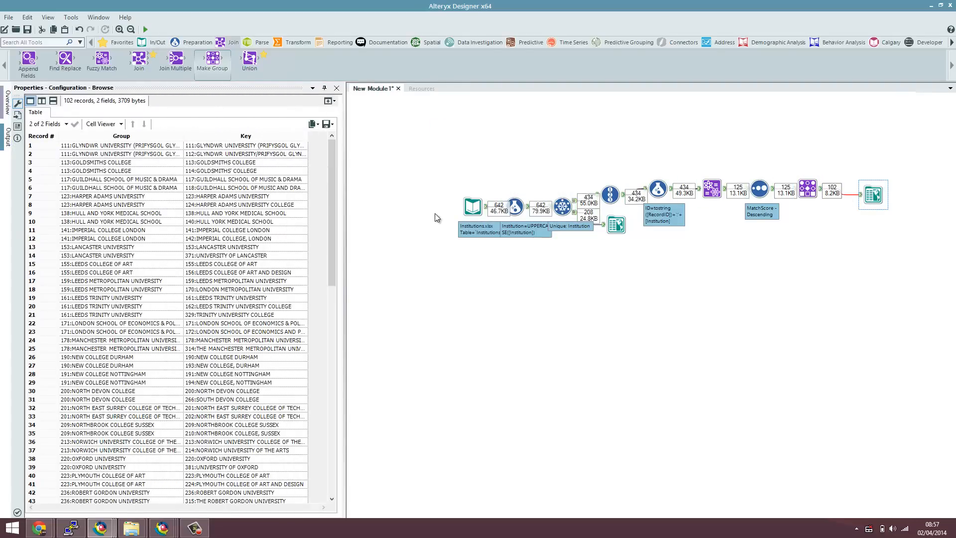
{"action": "left_click", "coordinate": [272, 147]}
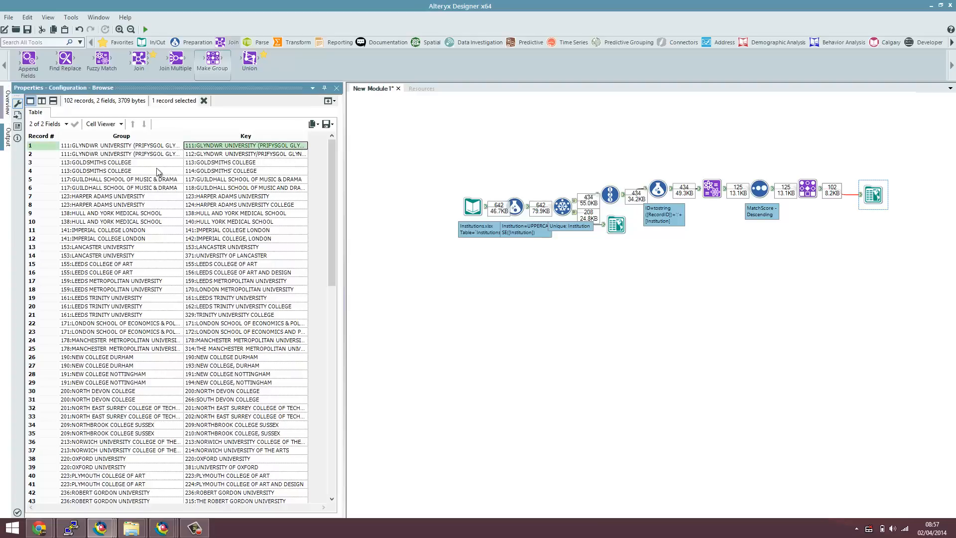
{"action": "left_click", "coordinate": [141, 147]}
{"action": "left_click_drag", "start_coordinate": [141, 148], "coordinate": [142, 155]}
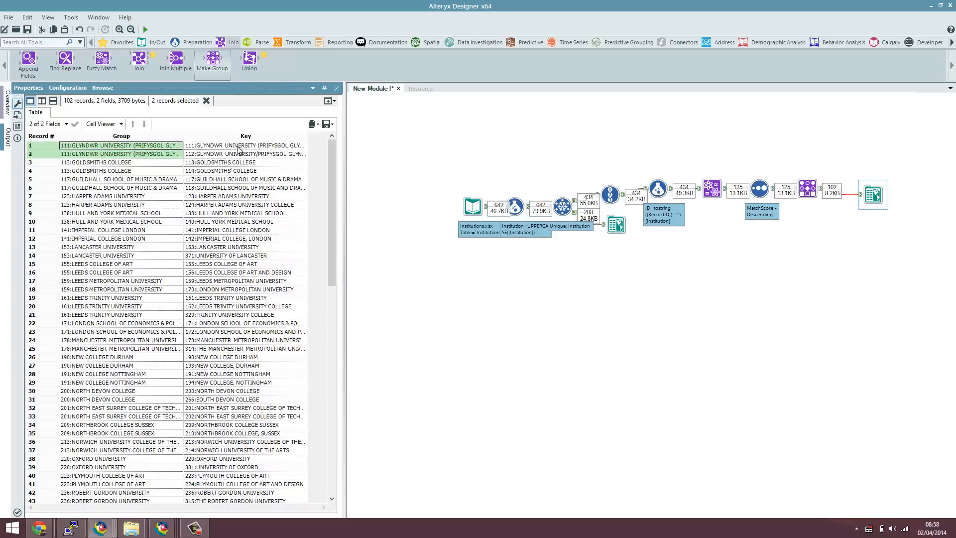
{"action": "left_click", "coordinate": [238, 148]}
{"action": "left_click_drag", "start_coordinate": [238, 153], "coordinate": [237, 155]}
{"action": "left_click_drag", "start_coordinate": [122, 147], "coordinate": [126, 153]}
{"action": "left_click_drag", "start_coordinate": [127, 166], "coordinate": [146, 154]}
{"action": "left_click", "coordinate": [137, 180]}
{"action": "left_click_drag", "start_coordinate": [260, 146], "coordinate": [257, 172]}
Step: Review the remaining institution groups through to the last record, and return to the two Glyndwr University keys
{"action": "scroll", "coordinate": [287, 180], "scroll_direction": "down", "scroll_amount": 1}
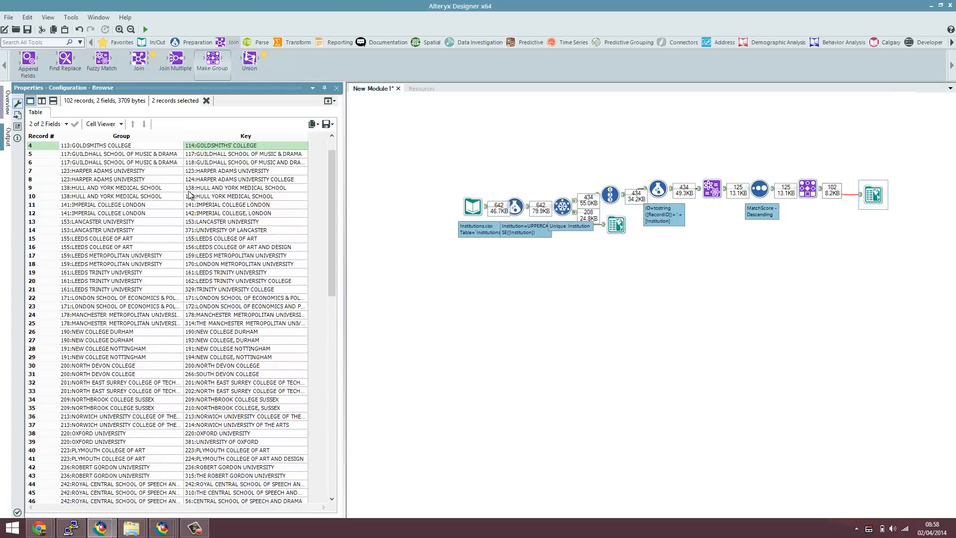
{"action": "left_click", "coordinate": [180, 189]}
{"action": "scroll", "coordinate": [150, 262], "scroll_direction": "down", "scroll_amount": 11}
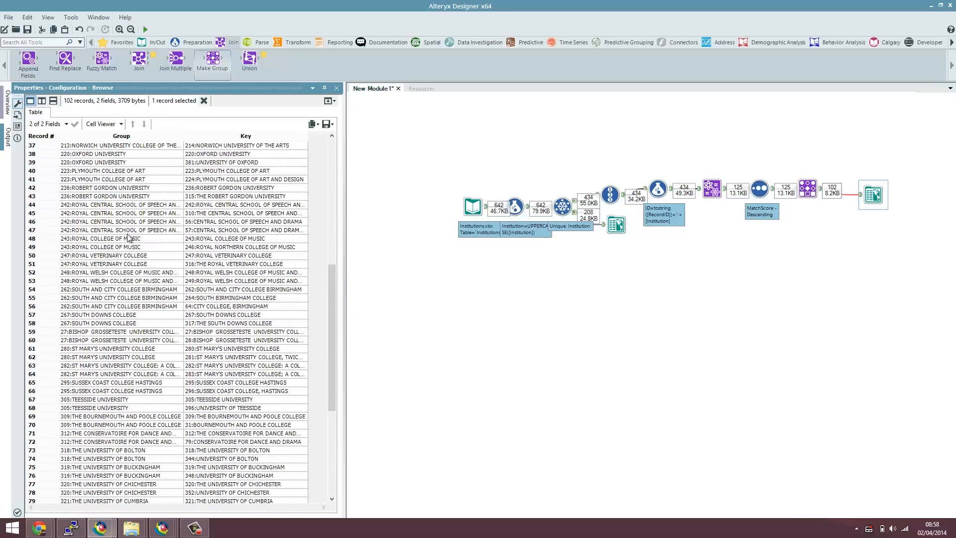
{"action": "scroll", "coordinate": [135, 264], "scroll_direction": "down", "scroll_amount": 8}
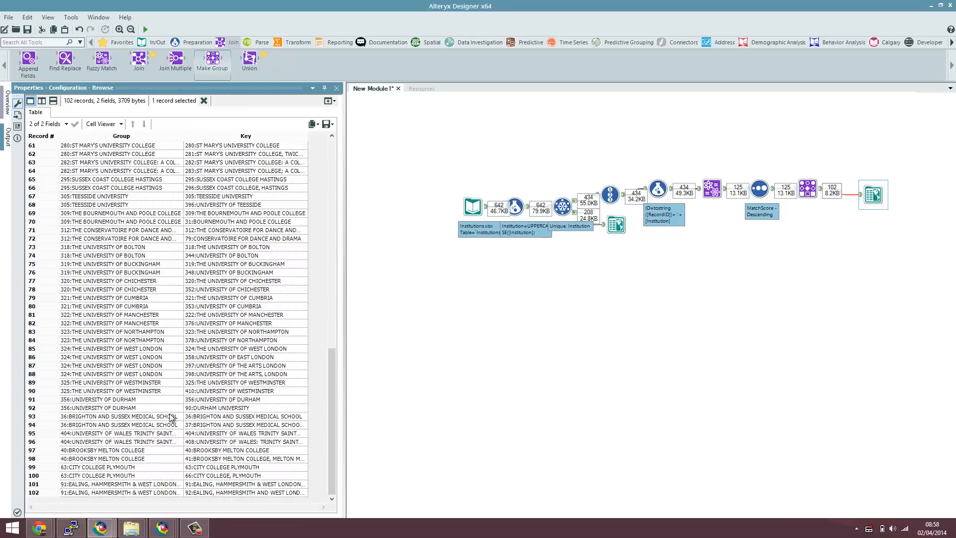
{"action": "scroll", "coordinate": [289, 294], "scroll_direction": "up", "scroll_amount": 18}
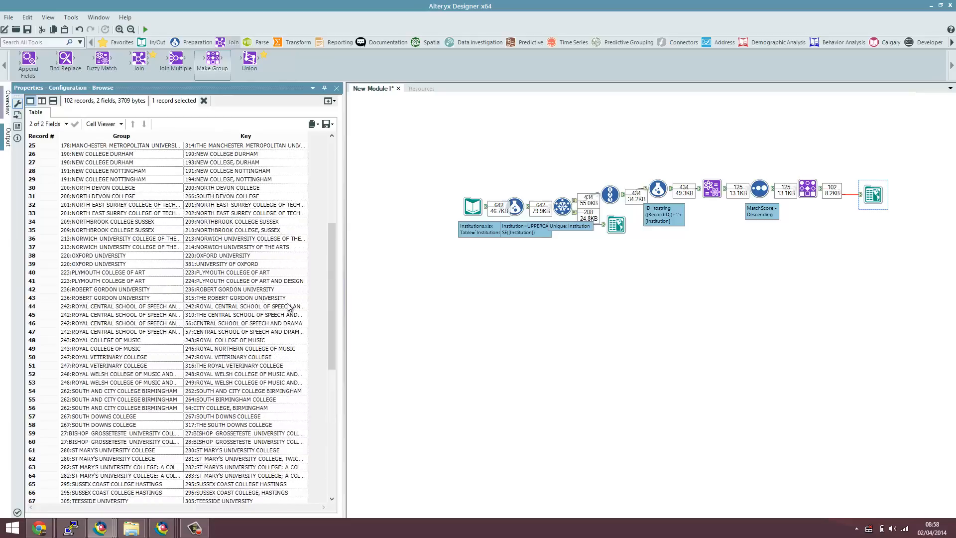
{"action": "scroll", "coordinate": [291, 310], "scroll_direction": "up", "scroll_amount": 2}
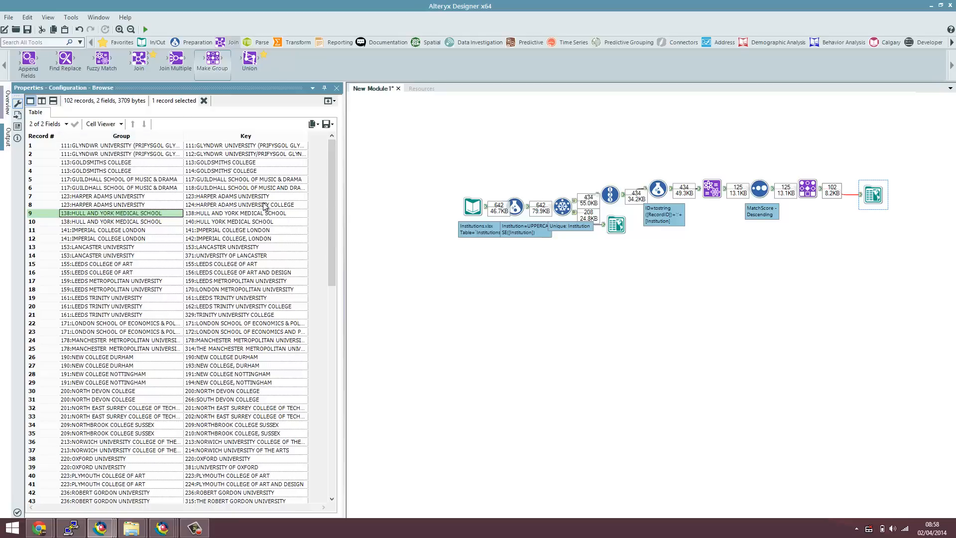
{"action": "left_click_drag", "start_coordinate": [257, 144], "coordinate": [256, 155]}
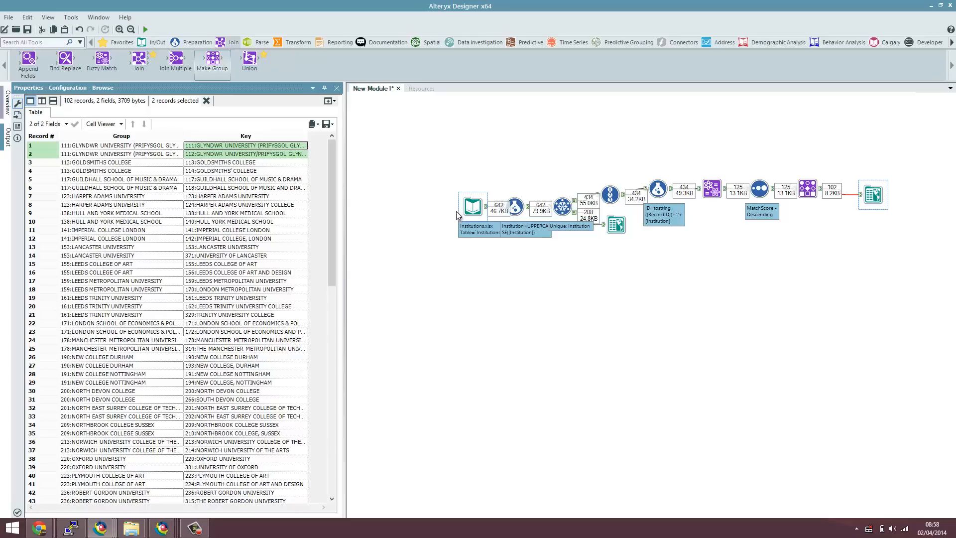
Step: Move the Input tool farther from the first Formula tool, and insert a Join tool between Make Group and Browse
{"action": "left_click_drag", "start_coordinate": [467, 206], "coordinate": [413, 206]}
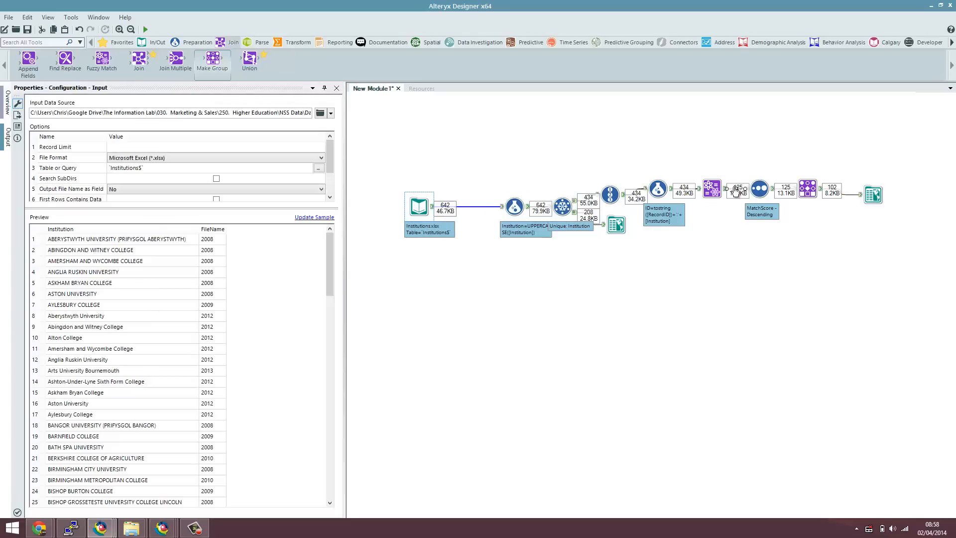
{"action": "left_click_drag", "start_coordinate": [140, 63], "coordinate": [907, 203]}
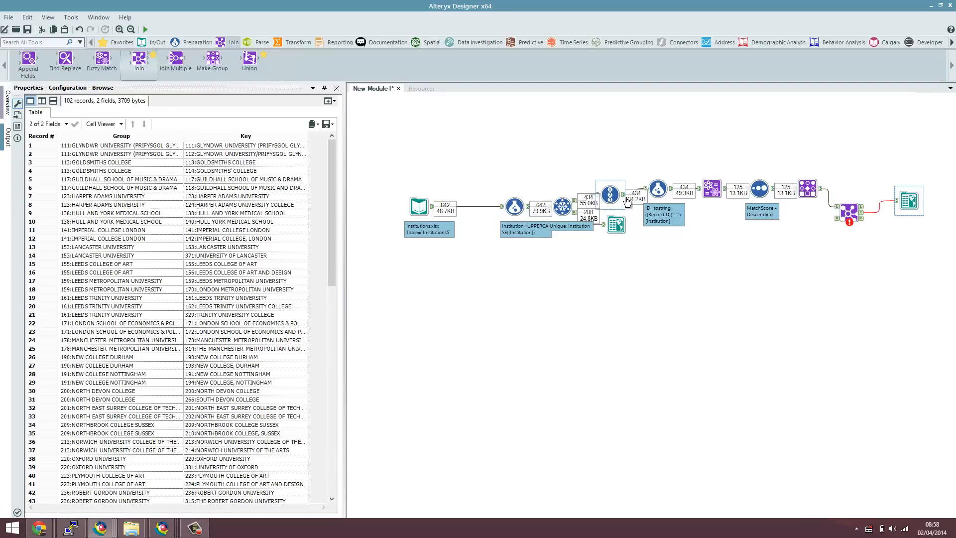
{"action": "left_click_drag", "start_coordinate": [624, 195], "coordinate": [849, 222]}
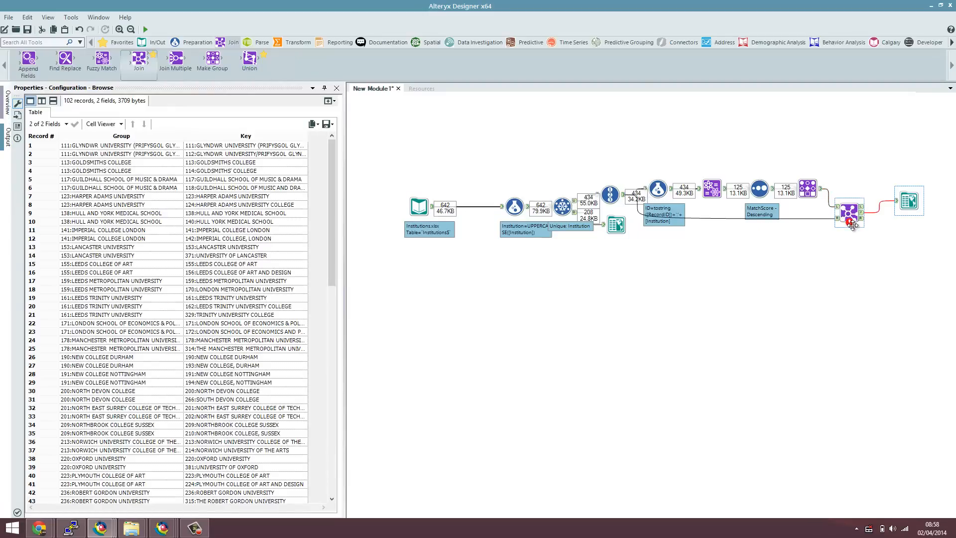
{"action": "left_click", "coordinate": [704, 218]}
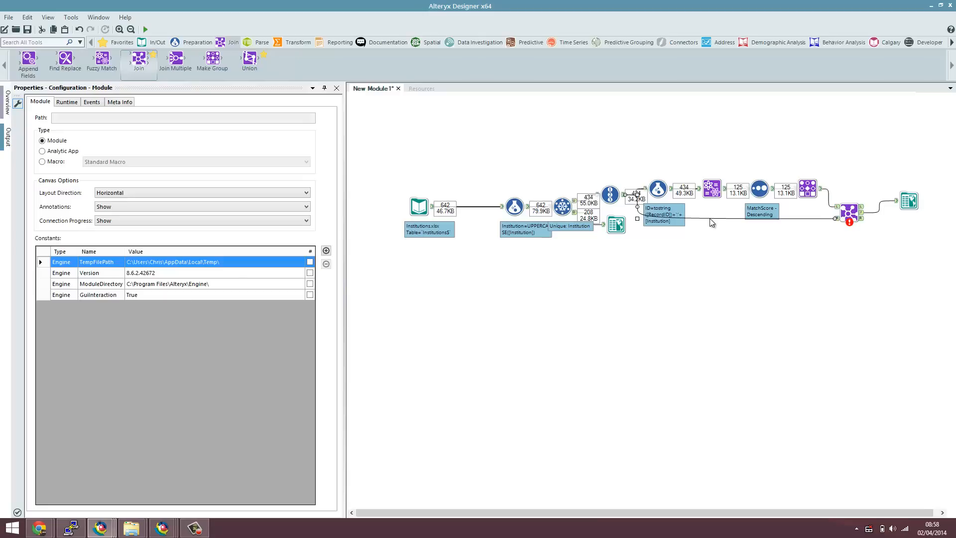
{"action": "key", "text": "Delete"}
Step: Join the Make Group output to the ID Formula's output on Key and ID, excluding the right-hand ID and RecordID fields
{"action": "left_click_drag", "start_coordinate": [672, 189], "coordinate": [838, 217]}
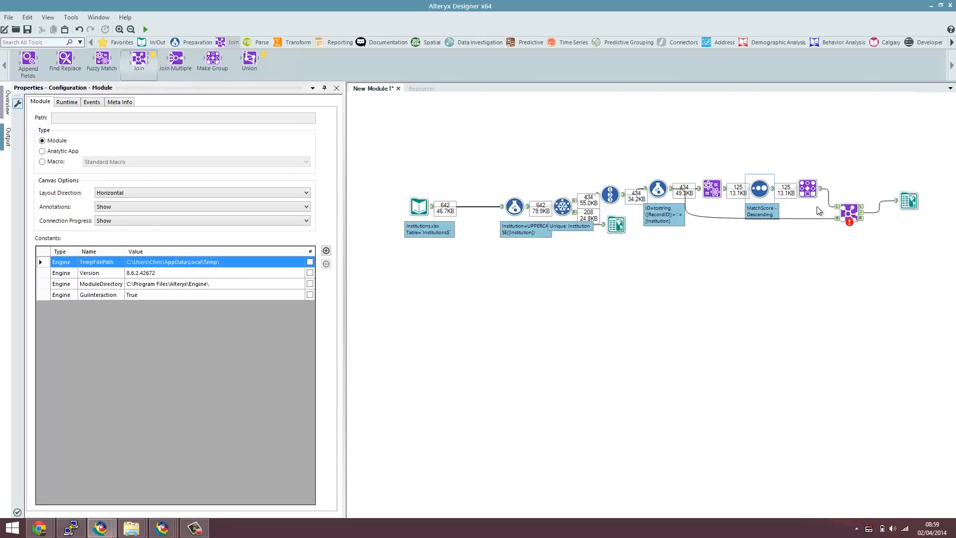
{"action": "left_click", "coordinate": [849, 211]}
{"action": "left_click", "coordinate": [73, 135]}
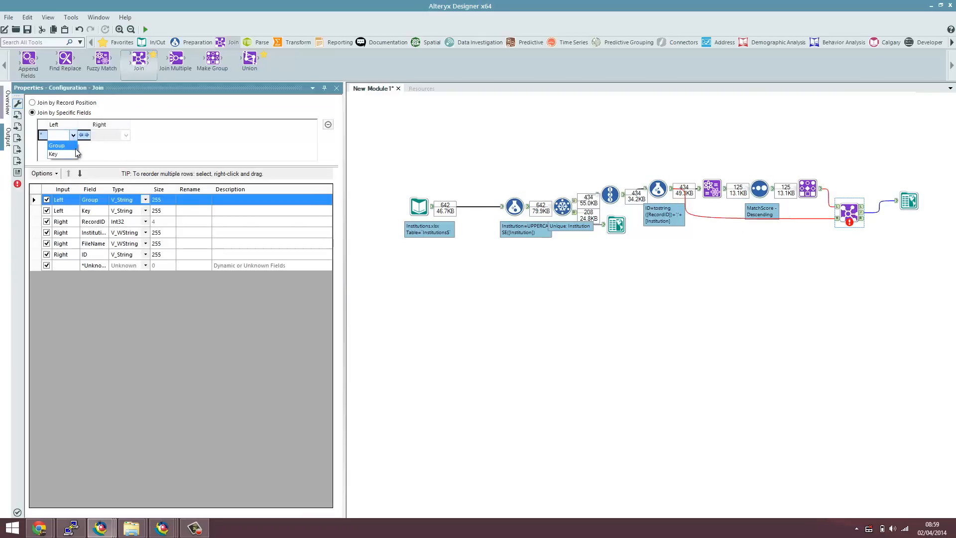
{"action": "left_click", "coordinate": [64, 154]}
{"action": "left_click", "coordinate": [127, 135]}
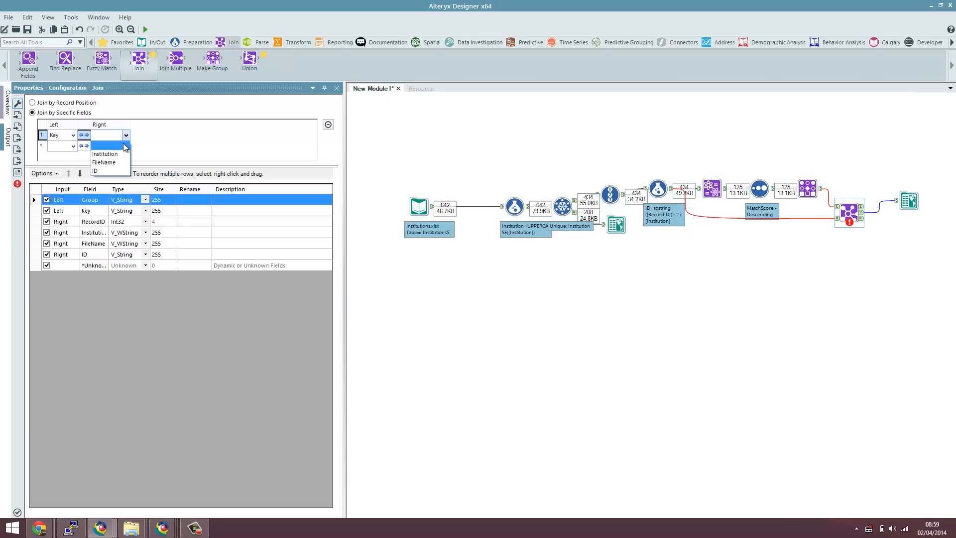
{"action": "left_click", "coordinate": [118, 170]}
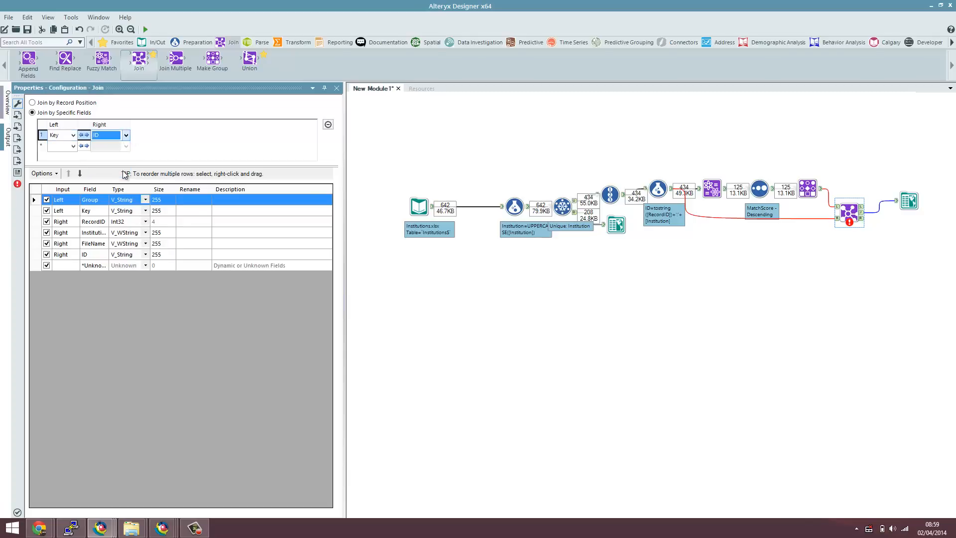
{"action": "left_click", "coordinate": [47, 254]}
{"action": "left_click", "coordinate": [46, 221]}
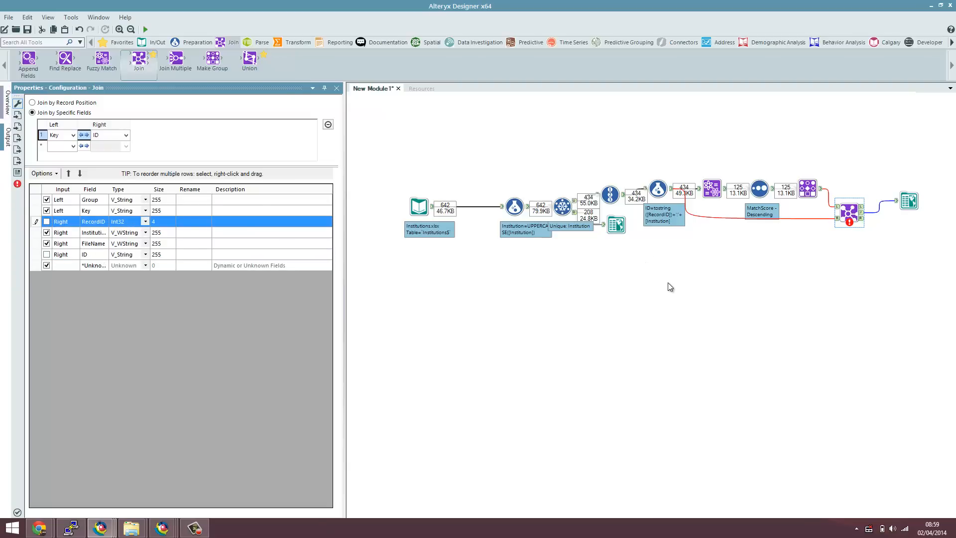
Step: Insert a Sort tool between Join and Browse, sorting by Group ascending and FileName descending
{"action": "left_click", "coordinate": [191, 41]}
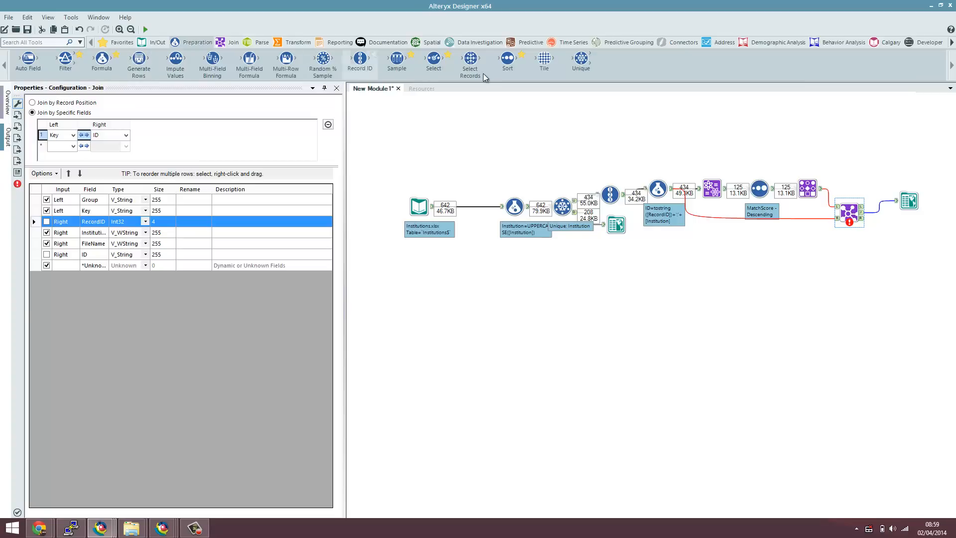
{"action": "left_click_drag", "start_coordinate": [507, 59], "coordinate": [899, 208]}
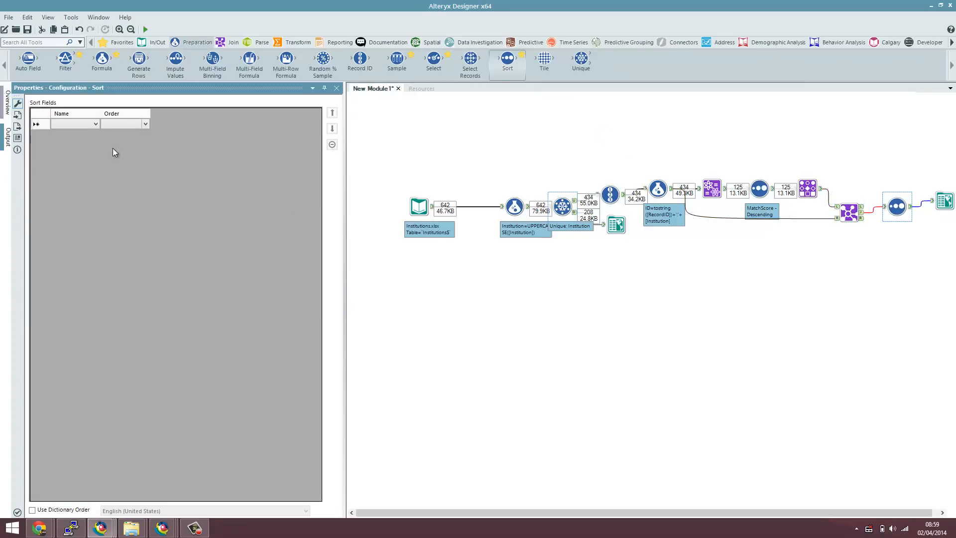
{"action": "left_click", "coordinate": [91, 124]}
{"action": "left_click", "coordinate": [81, 132]}
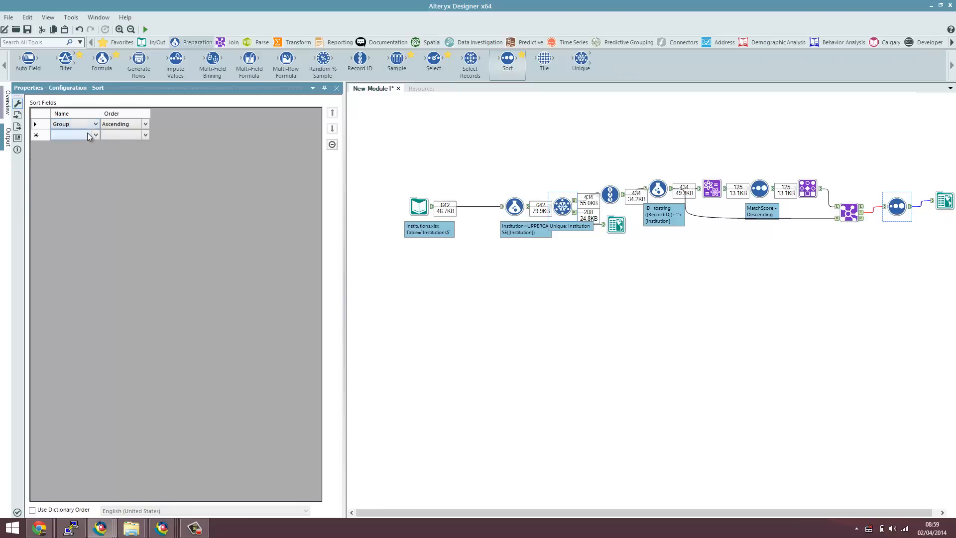
{"action": "left_click", "coordinate": [91, 136]}
{"action": "left_click", "coordinate": [84, 163]}
{"action": "left_click", "coordinate": [145, 135]}
{"action": "left_click", "coordinate": [117, 150]}
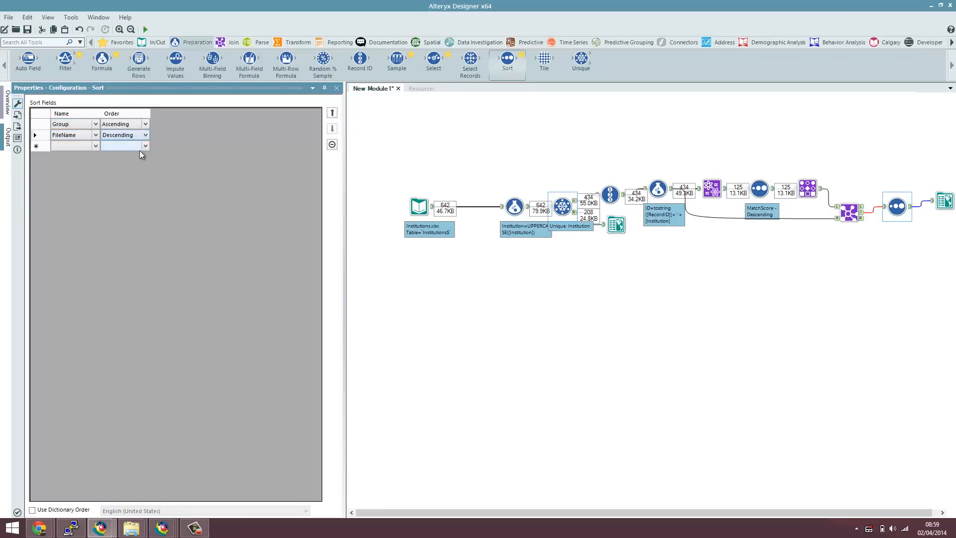
{"action": "left_click", "coordinate": [406, 205]}
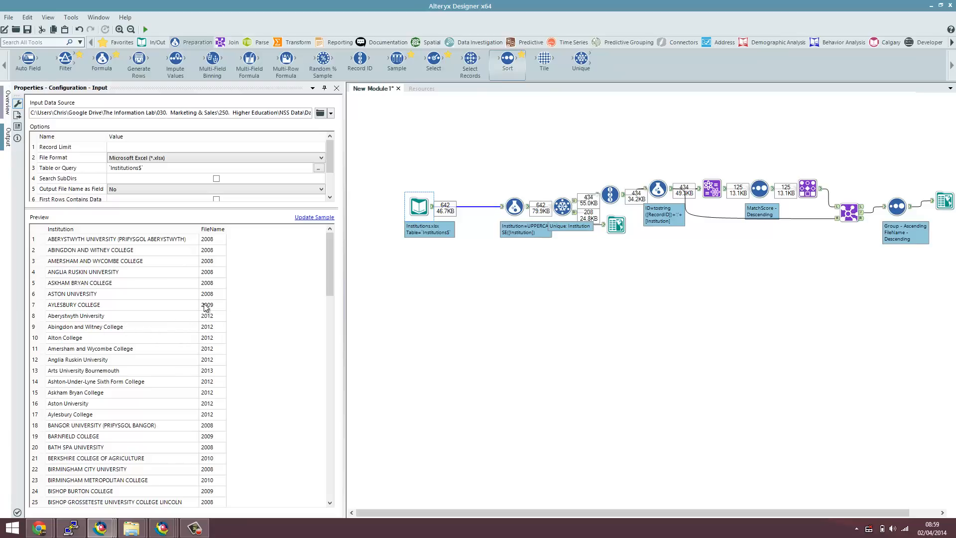
Step: Move the new Sort tool and its Browse to a second row beneath the workflow, and run the module
{"action": "left_click_drag", "start_coordinate": [695, 512], "coordinate": [792, 345]}
{"action": "left_click_drag", "start_coordinate": [855, 171], "coordinate": [915, 225]}
{"action": "left_click_drag", "start_coordinate": [863, 208], "coordinate": [459, 344]}
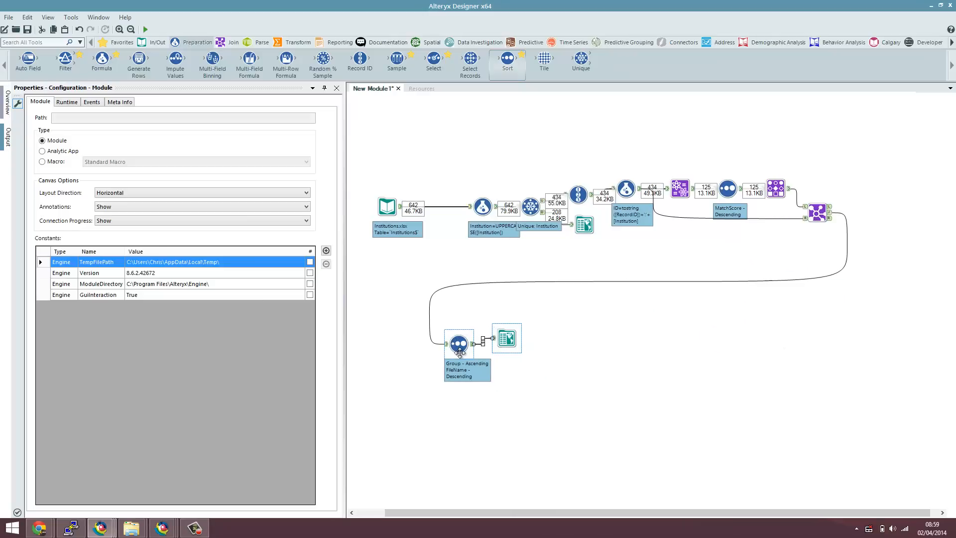
{"action": "left_click", "coordinate": [145, 29]}
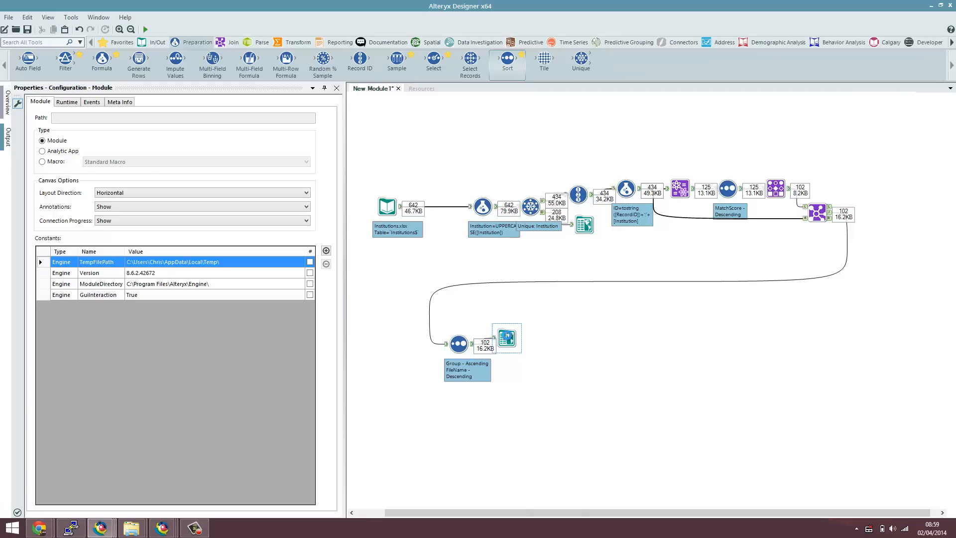
Step: Examine the sorted Browse results, comparing the Institution names and FileName years within each group
{"action": "left_click", "coordinate": [507, 336]}
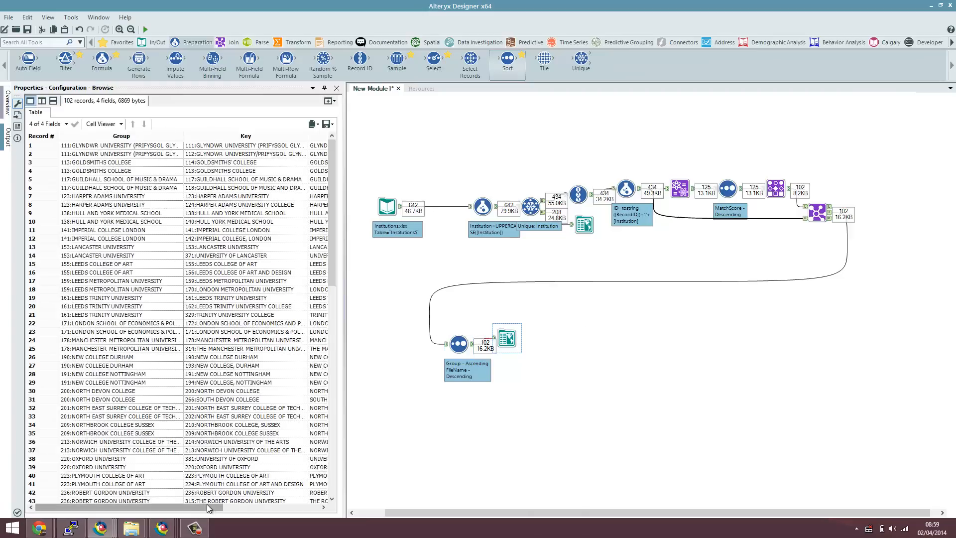
{"action": "left_click_drag", "start_coordinate": [208, 506], "coordinate": [326, 500]}
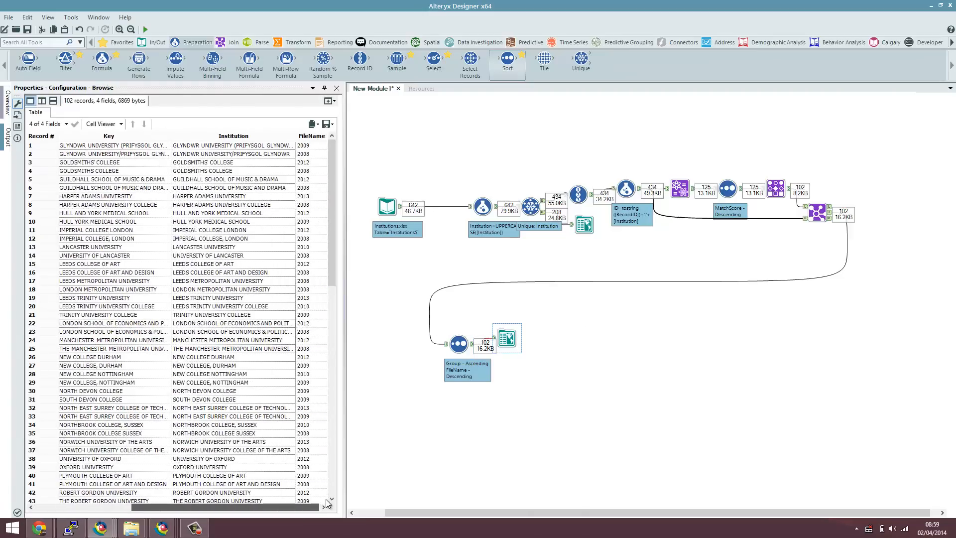
{"action": "left_click", "coordinate": [322, 163]}
{"action": "left_click", "coordinate": [261, 147]}
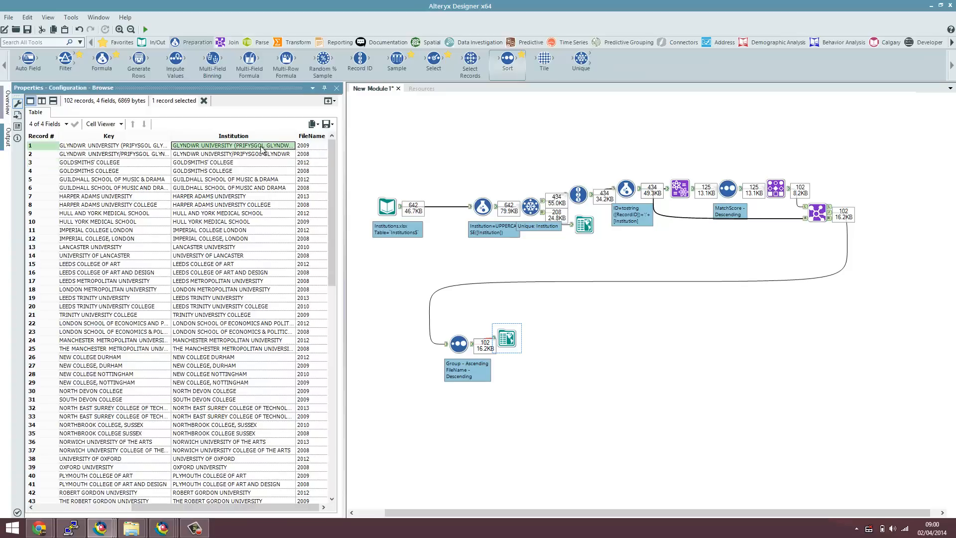
{"action": "left_click", "coordinate": [267, 179]}
{"action": "left_click", "coordinate": [254, 188]}
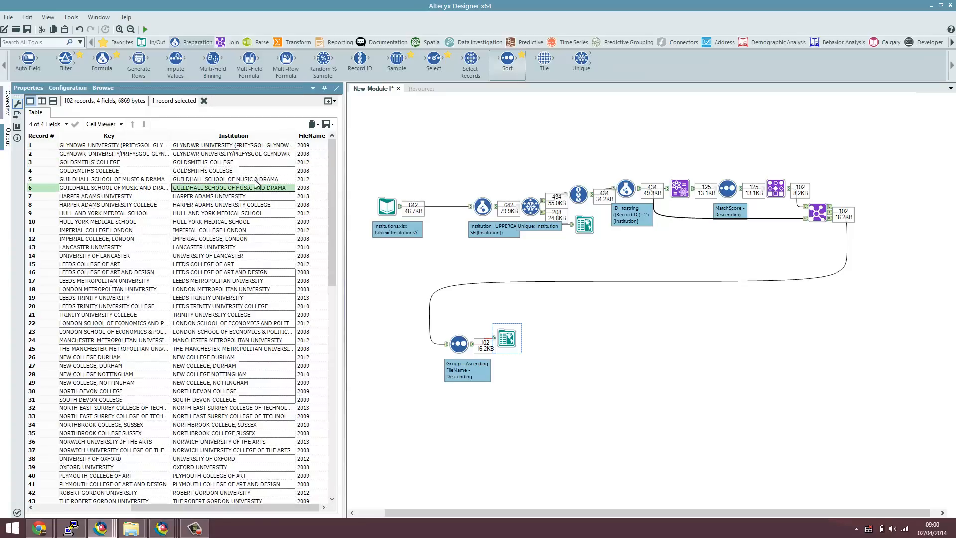
{"action": "left_click", "coordinate": [254, 181]}
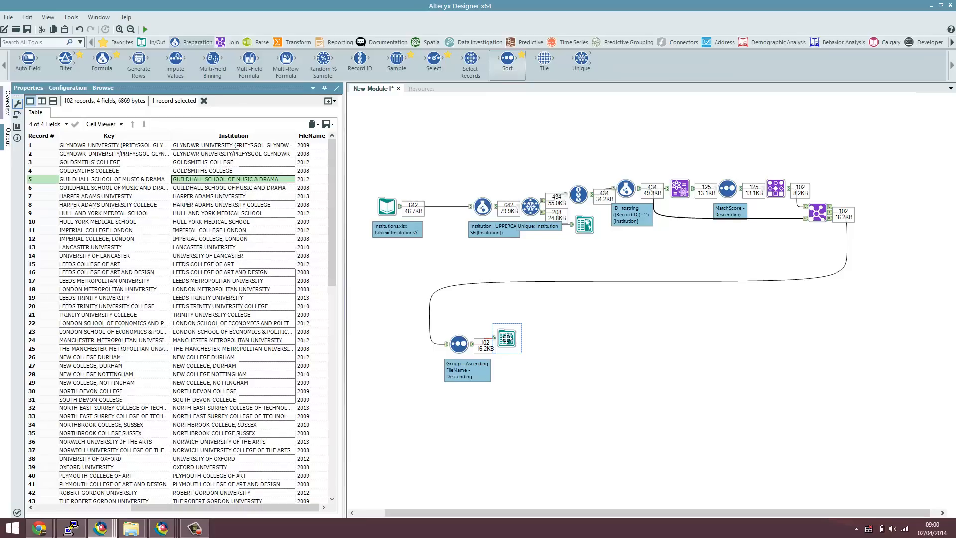
Step: Insert a Multi-Row Formula tool between the second-row Sort and Browse, making room for it, and name its new field New Name
{"action": "left_click_drag", "start_coordinate": [506, 339], "coordinate": [560, 341]}
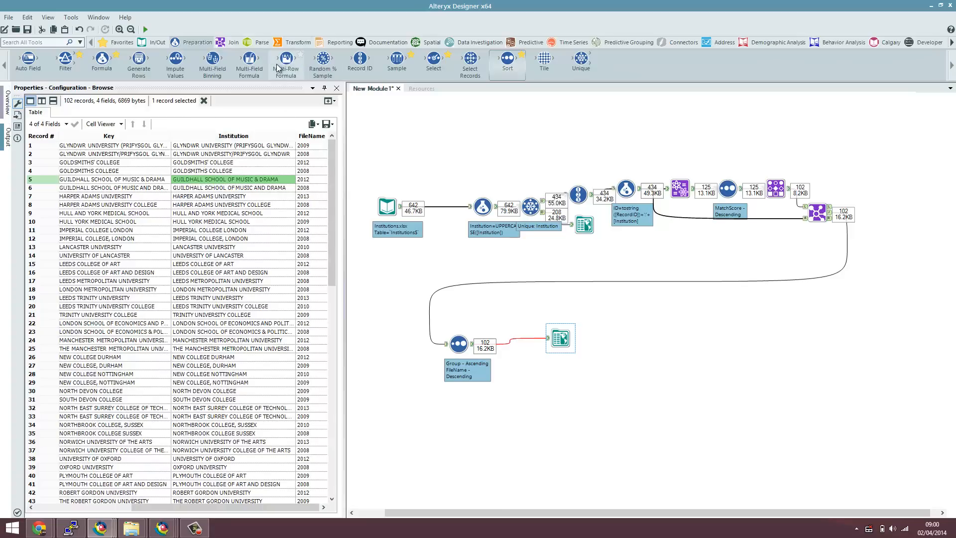
{"action": "left_click", "coordinate": [265, 146]}
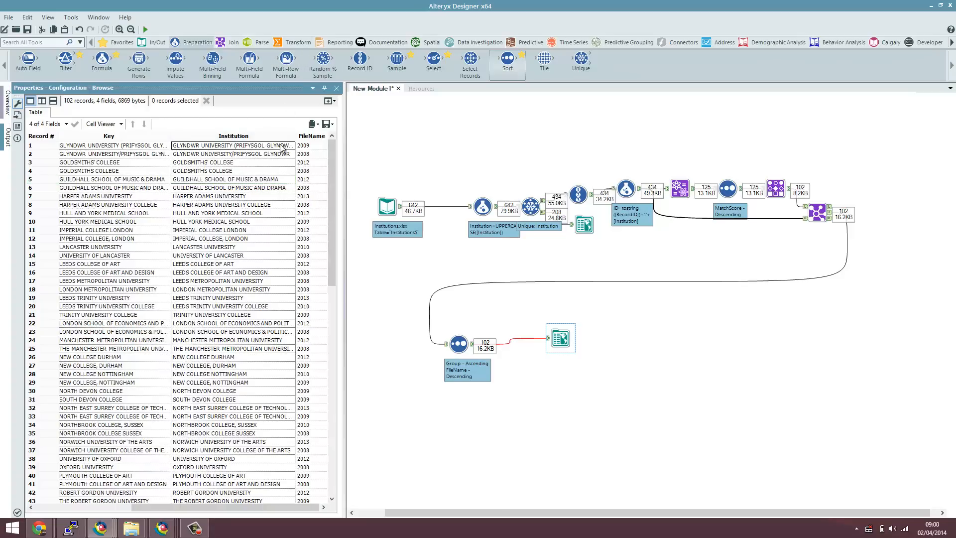
{"action": "left_click", "coordinate": [255, 146]}
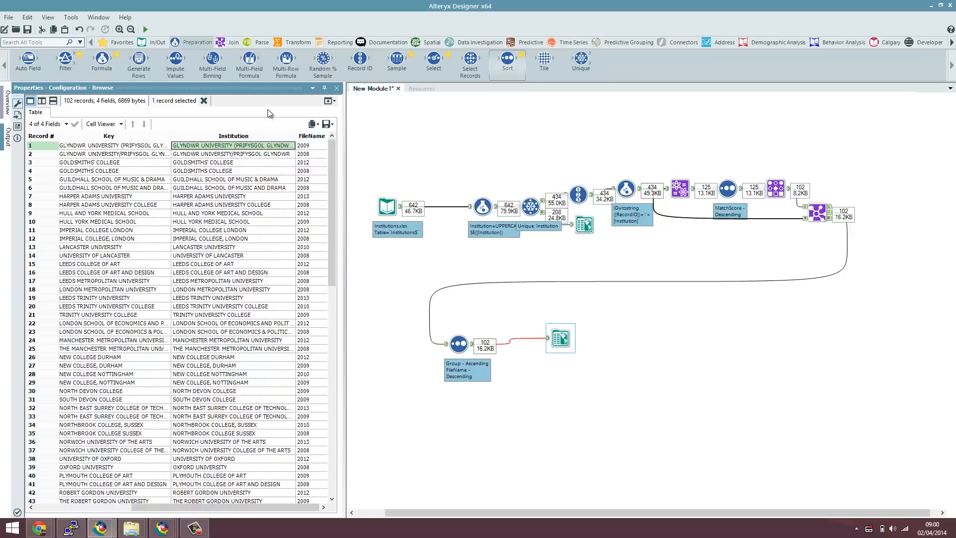
{"action": "left_click_drag", "start_coordinate": [297, 62], "coordinate": [510, 344]}
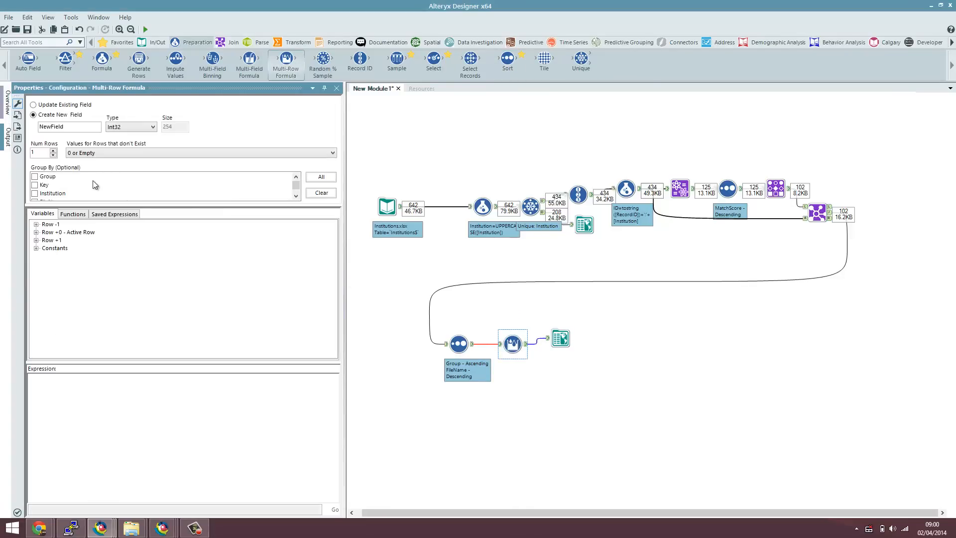
{"action": "double_click", "coordinate": [59, 128]}
{"action": "type", "text": "New Name"}
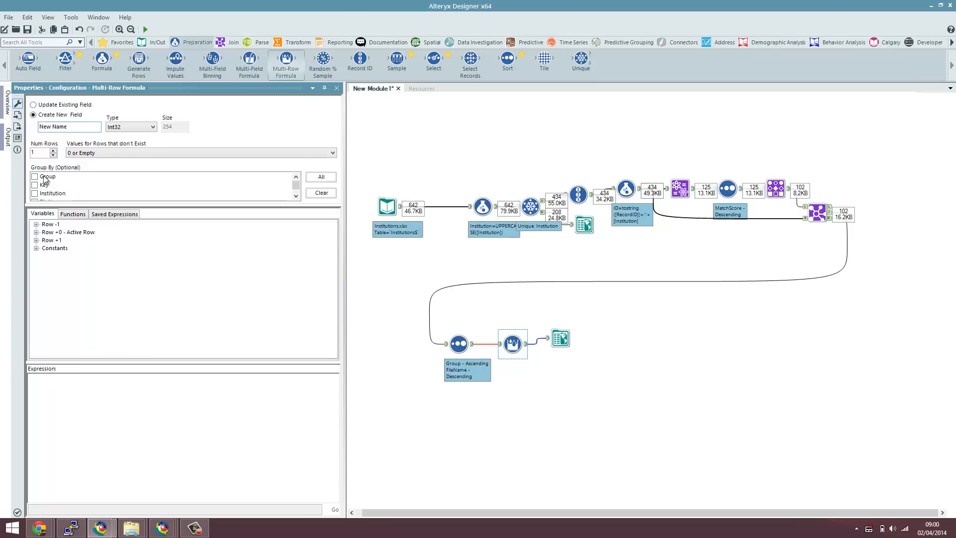
Step: Set the New Name field to type V_String, group the formula by Group, and use NULL for rows that don't exist
{"action": "left_click", "coordinate": [130, 128]}
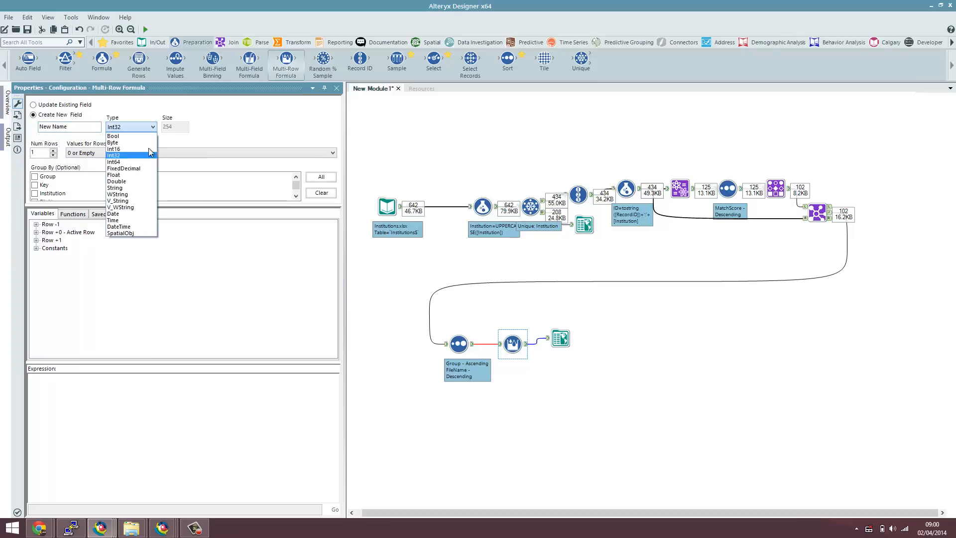
{"action": "left_click", "coordinate": [133, 201]}
{"action": "left_click", "coordinate": [35, 177]}
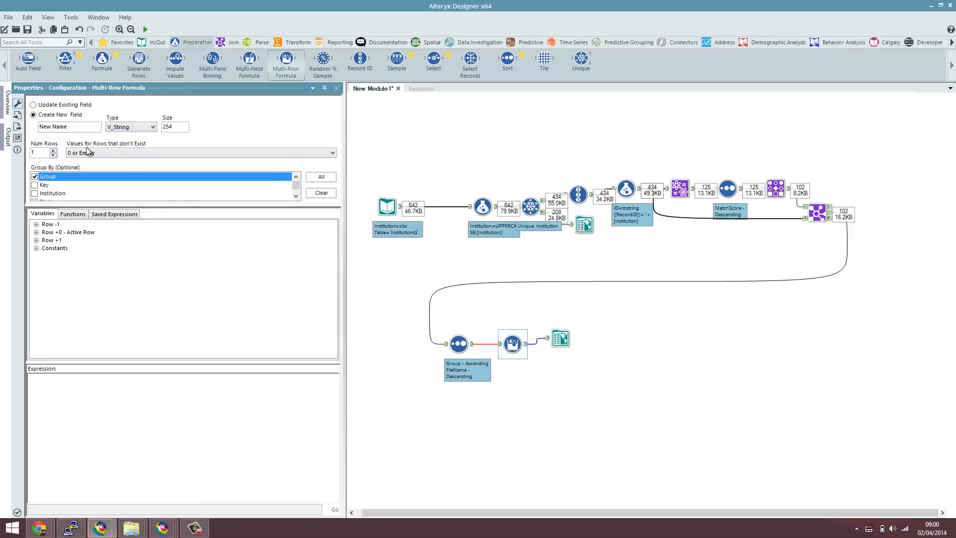
{"action": "left_click", "coordinate": [131, 153]}
{"action": "left_click", "coordinate": [119, 164]}
Step: Write the Multi-Row expression: if isnull([Row-1:New Name]) then [Institution] else [Row-1:New Name] endif
{"action": "type", "text": "if"}
{"action": "left_click", "coordinate": [36, 224]}
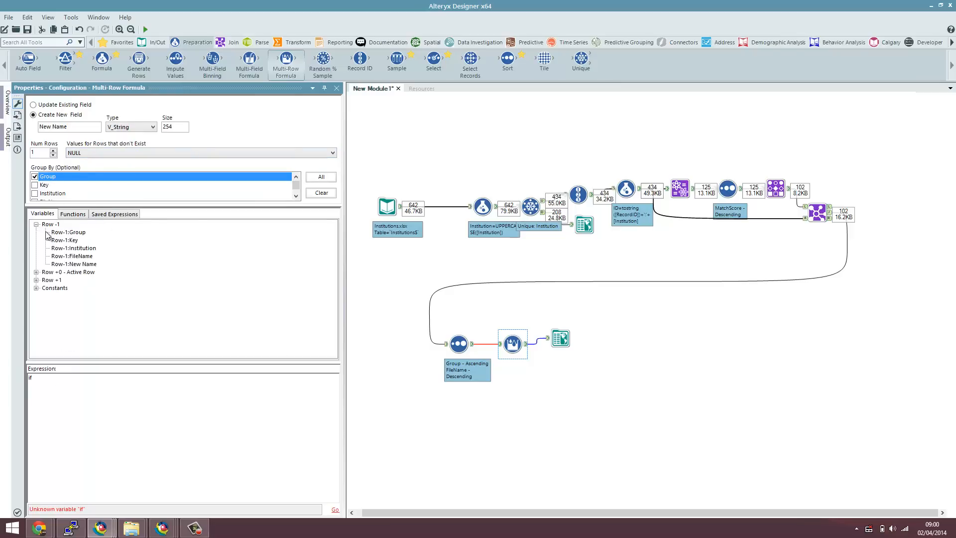
{"action": "left_click", "coordinate": [80, 264]}
{"action": "double_click", "coordinate": [80, 264]}
{"action": "type", "text": "isnull([Row-1:New Name]) then"}
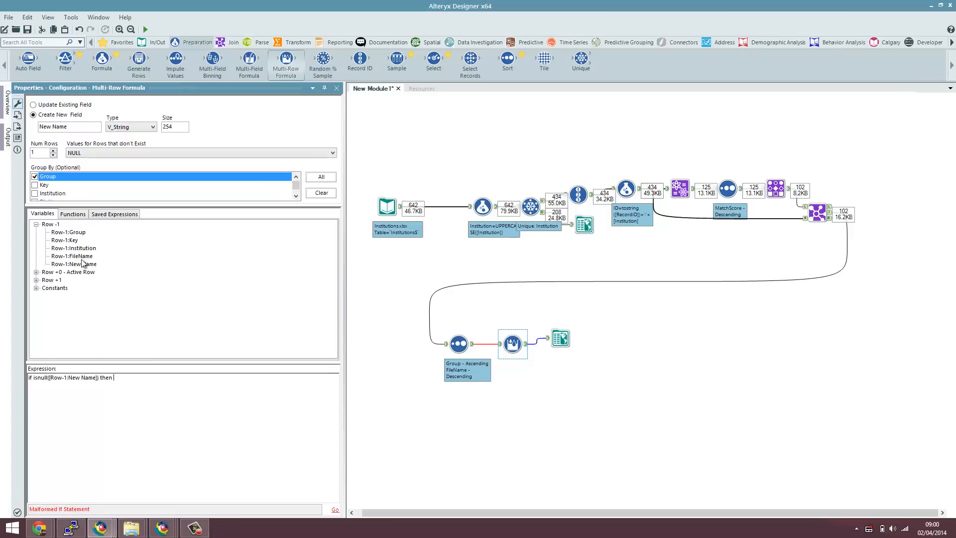
{"action": "left_click", "coordinate": [36, 272]}
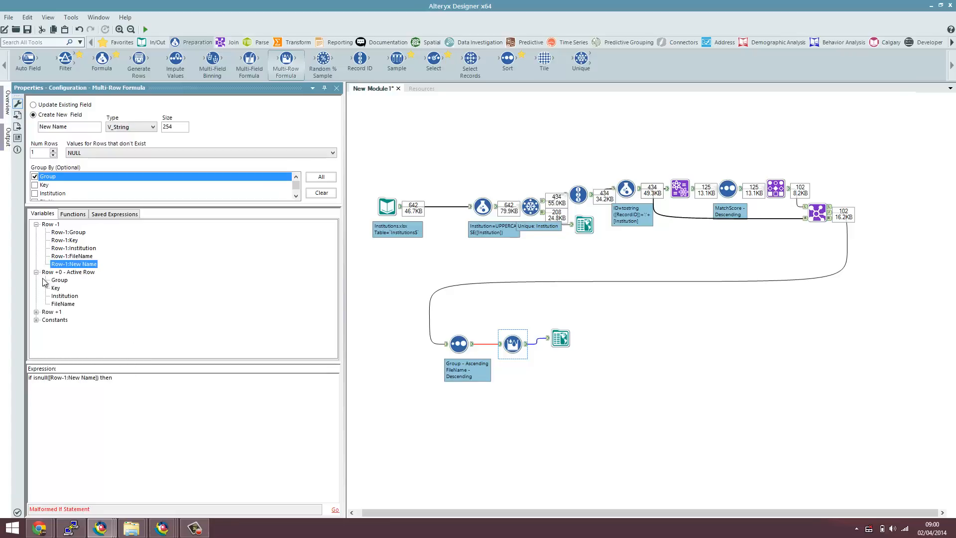
{"action": "double_click", "coordinate": [65, 296]}
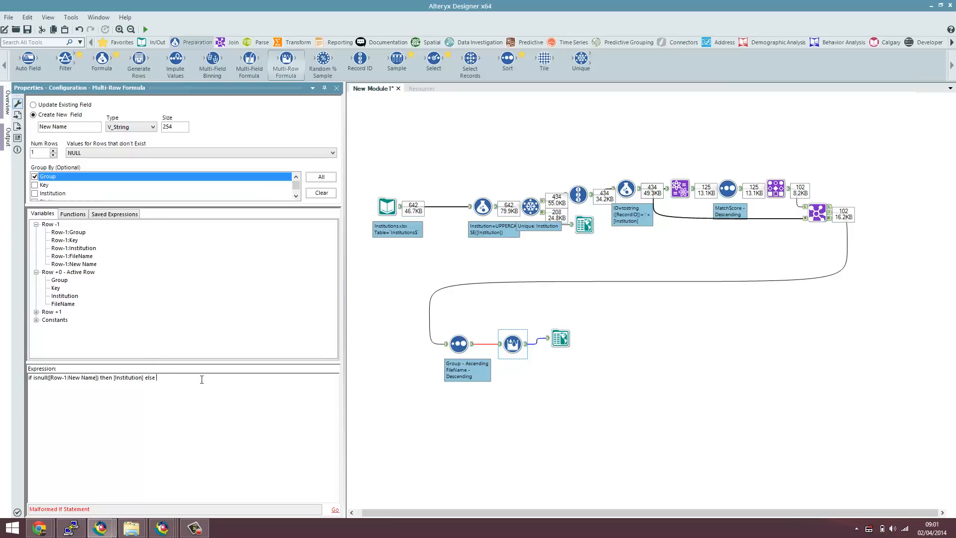
{"action": "double_click", "coordinate": [83, 265]}
{"action": "type", "text": "end"}
{"action": "type", "text": "if"}
Step: Run the module and compare the Institution and New Name values within each group in the Browse results
{"action": "left_click", "coordinate": [145, 30]}
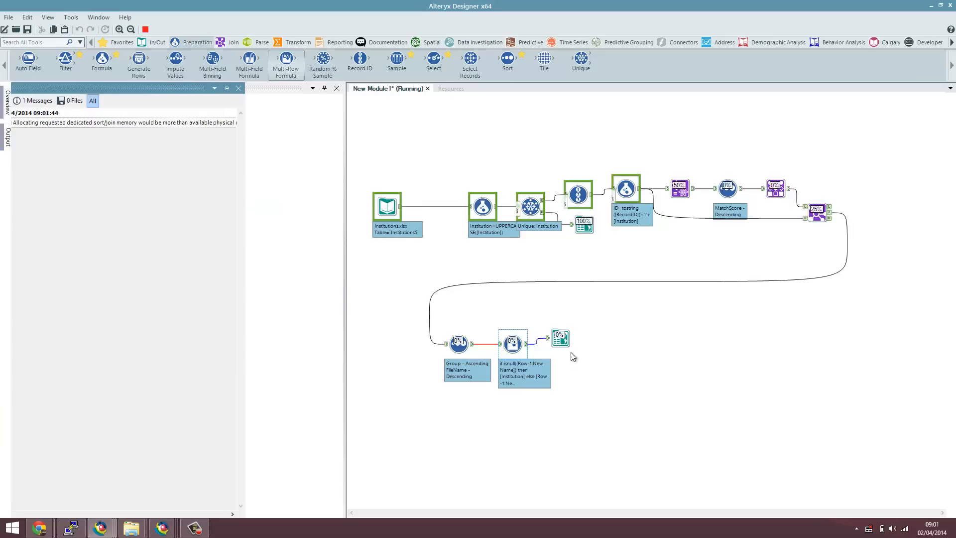
{"action": "left_click", "coordinate": [562, 340]}
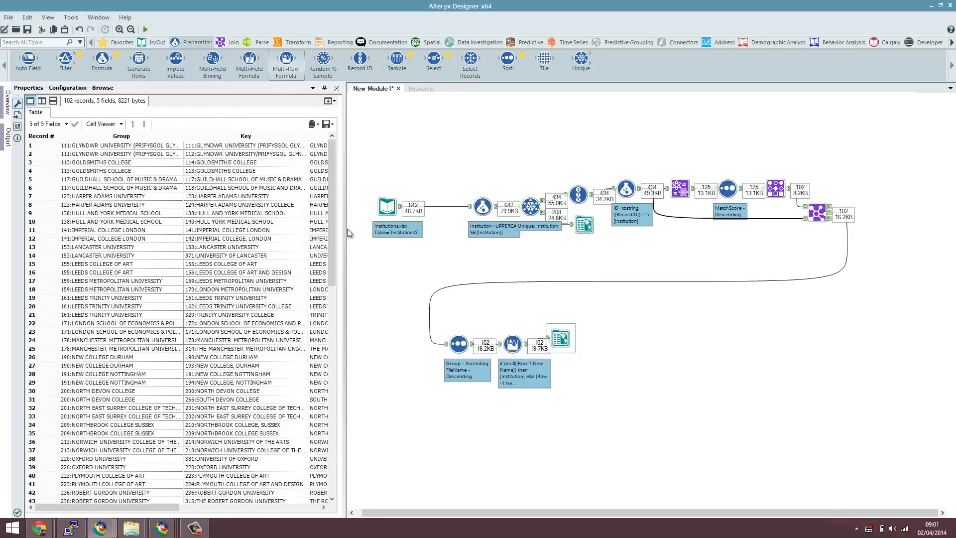
{"action": "left_click_drag", "start_coordinate": [346, 227], "coordinate": [540, 229]}
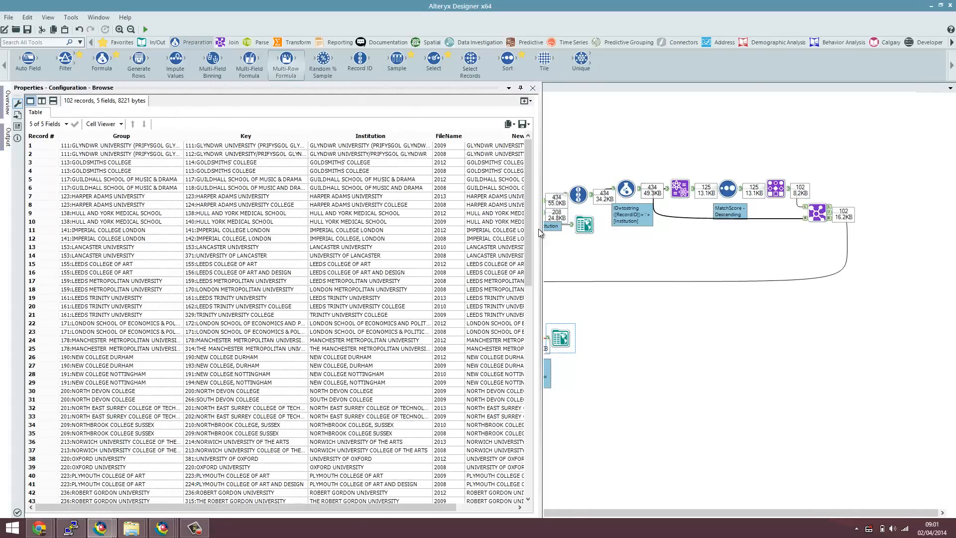
{"action": "left_click_drag", "start_coordinate": [445, 507], "coordinate": [503, 496]}
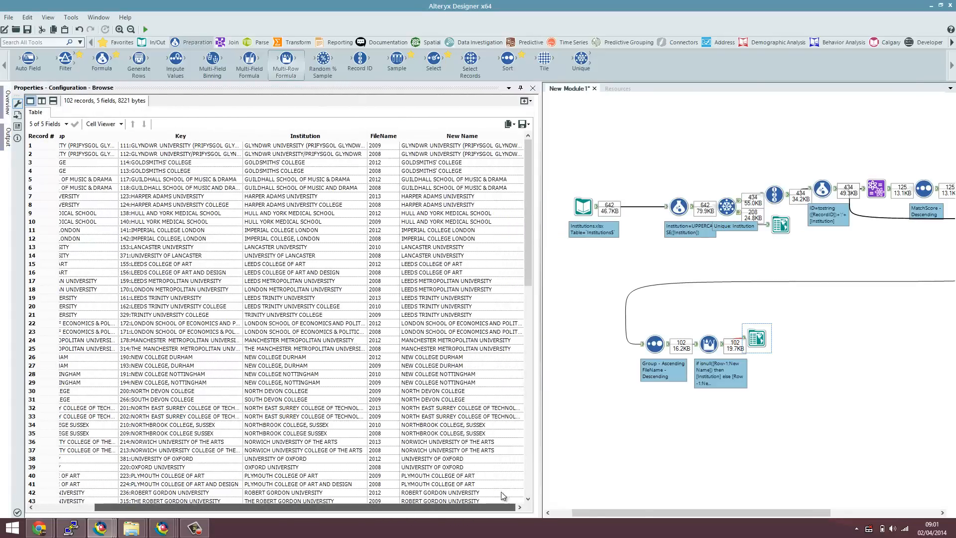
{"action": "left_click", "coordinate": [354, 147]}
{"action": "left_click_drag", "start_coordinate": [459, 146], "coordinate": [461, 172]}
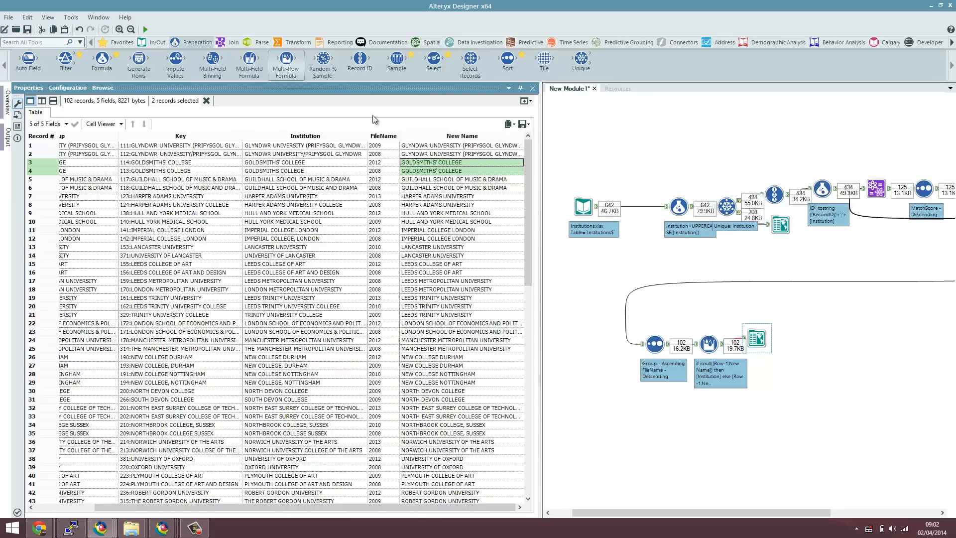
Step: Insert a Find Replace tool before the Browse, feeding its F input from the Institutions.xlsx input and its R input from the Multi-Row Formula
{"action": "left_click", "coordinate": [228, 42]}
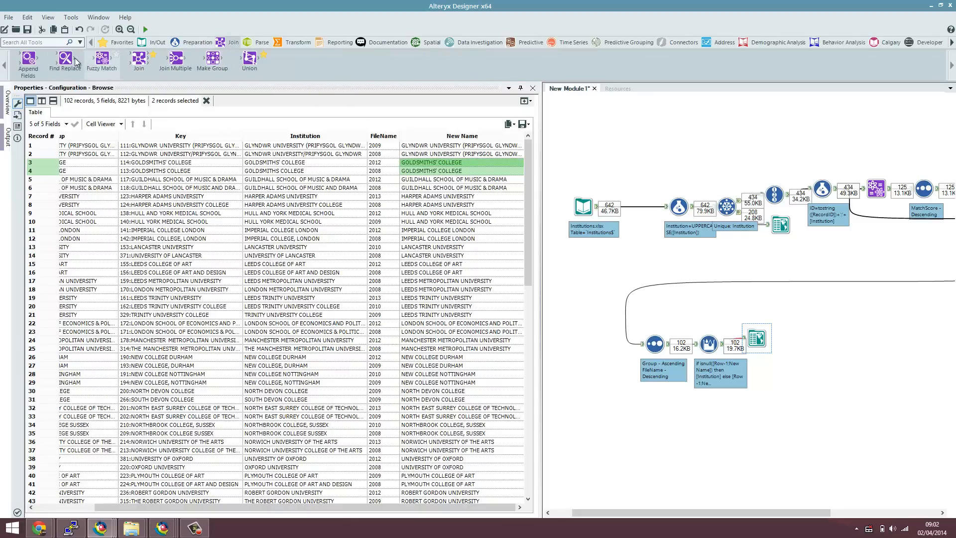
{"action": "left_click_drag", "start_coordinate": [65, 60], "coordinate": [553, 239]}
{"action": "left_click_drag", "start_coordinate": [613, 260], "coordinate": [770, 359]}
{"action": "left_click", "coordinate": [746, 350]}
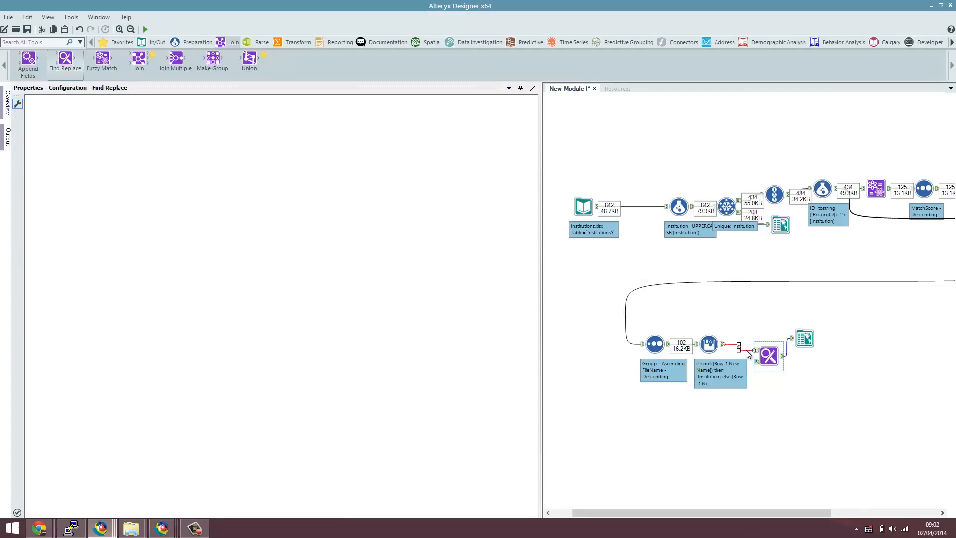
{"action": "key", "text": "Delete"}
{"action": "left_click_drag", "start_coordinate": [722, 344], "coordinate": [756, 362]}
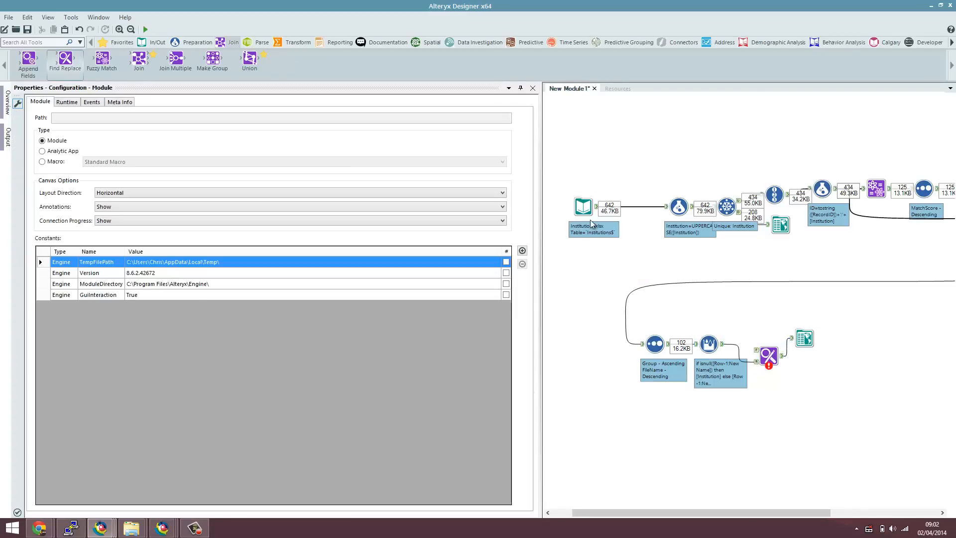
{"action": "left_click_drag", "start_coordinate": [599, 209], "coordinate": [756, 350]}
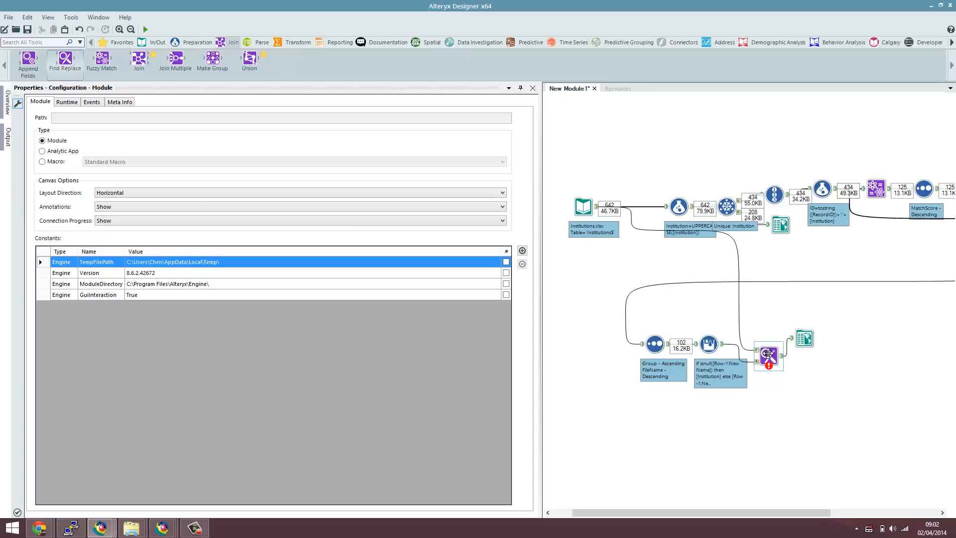
Step: Configure Find Replace to search Institution for Institution terms and replace with New Name, matching whole words only, with multiple-item replacement off
{"action": "left_click", "coordinate": [258, 124]}
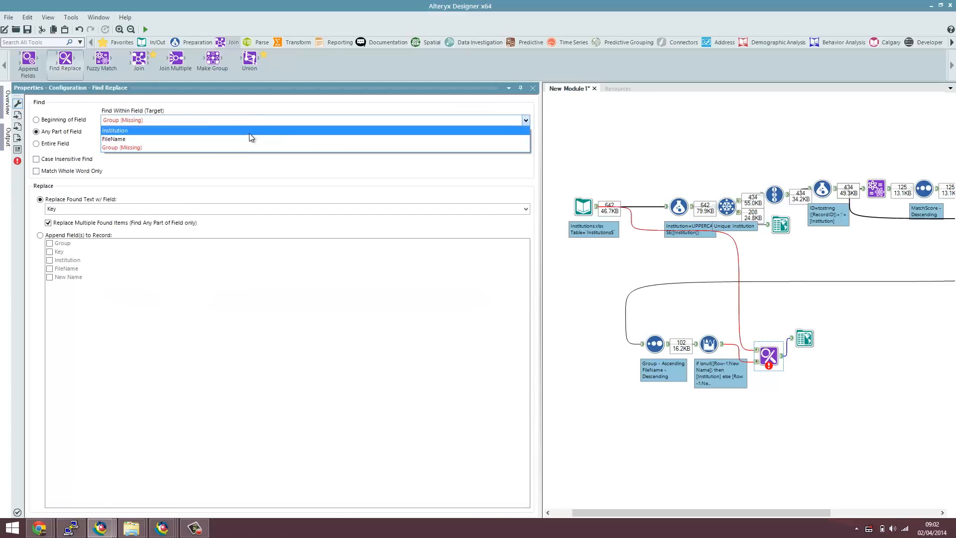
{"action": "left_click", "coordinate": [249, 132]}
{"action": "left_click", "coordinate": [153, 144]}
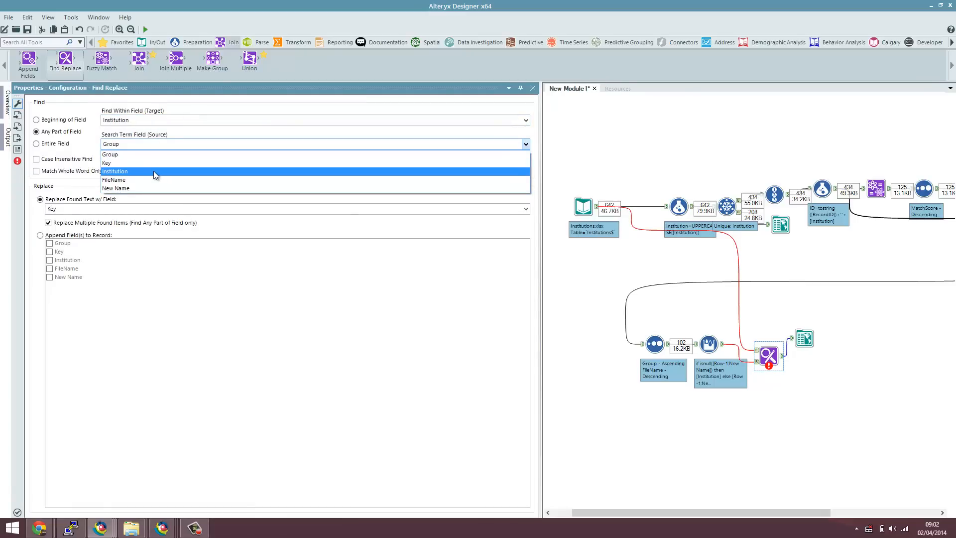
{"action": "left_click", "coordinate": [154, 172]}
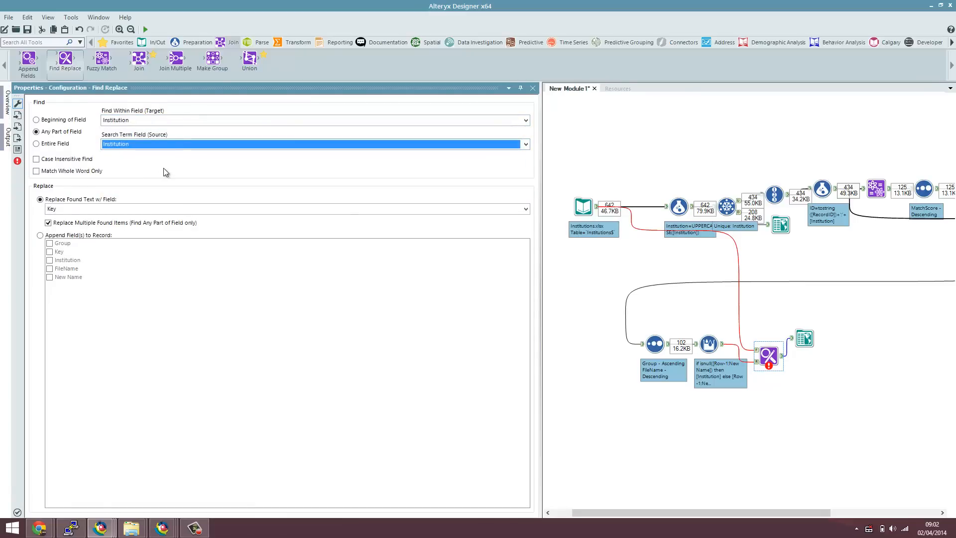
{"action": "left_click", "coordinate": [151, 208]}
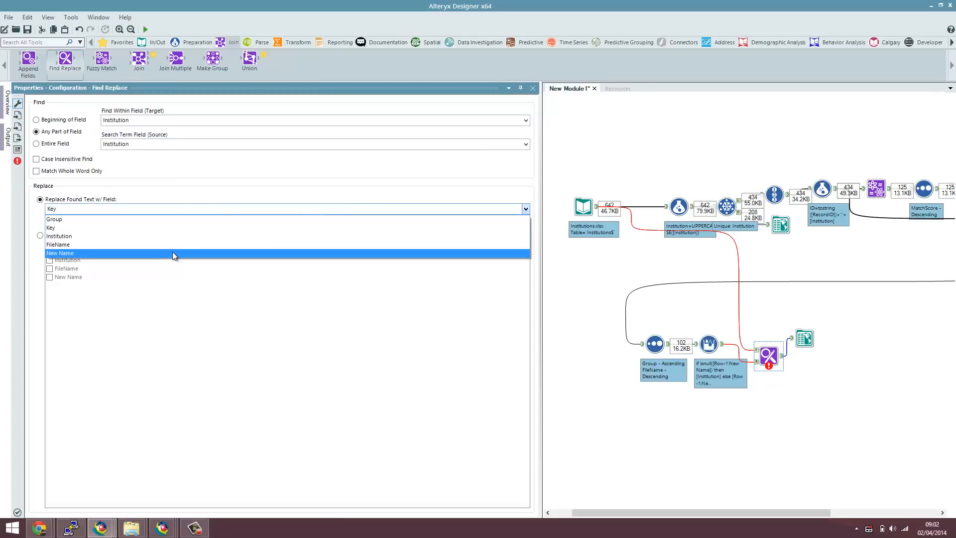
{"action": "left_click", "coordinate": [166, 252]}
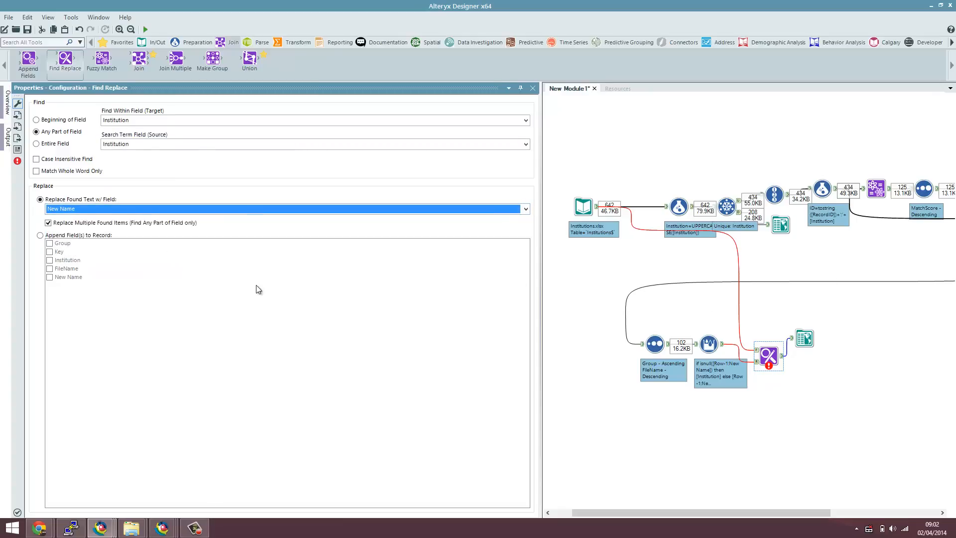
{"action": "left_click", "coordinate": [36, 171]}
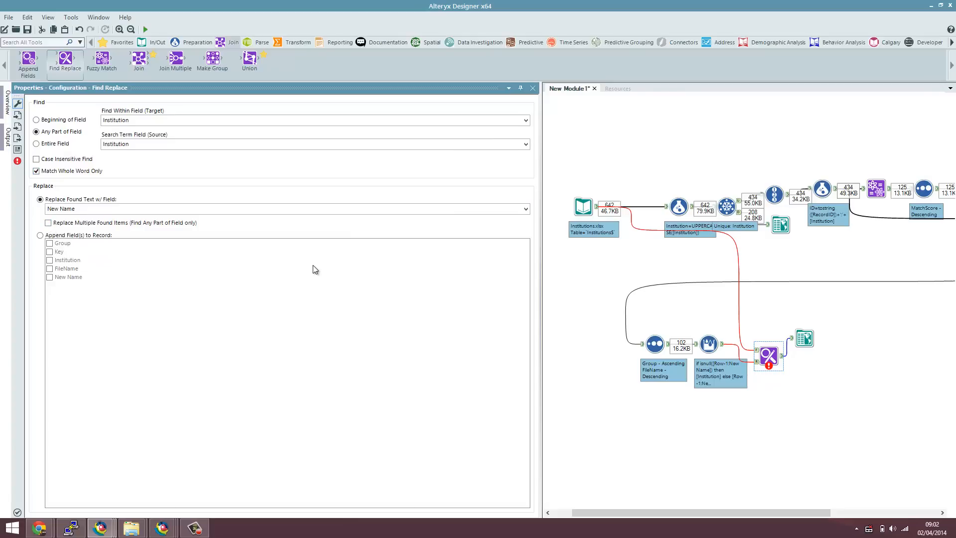
Step: Run the module and examine the Institution names after replacement in the final Browse results
{"action": "left_click", "coordinate": [146, 29]}
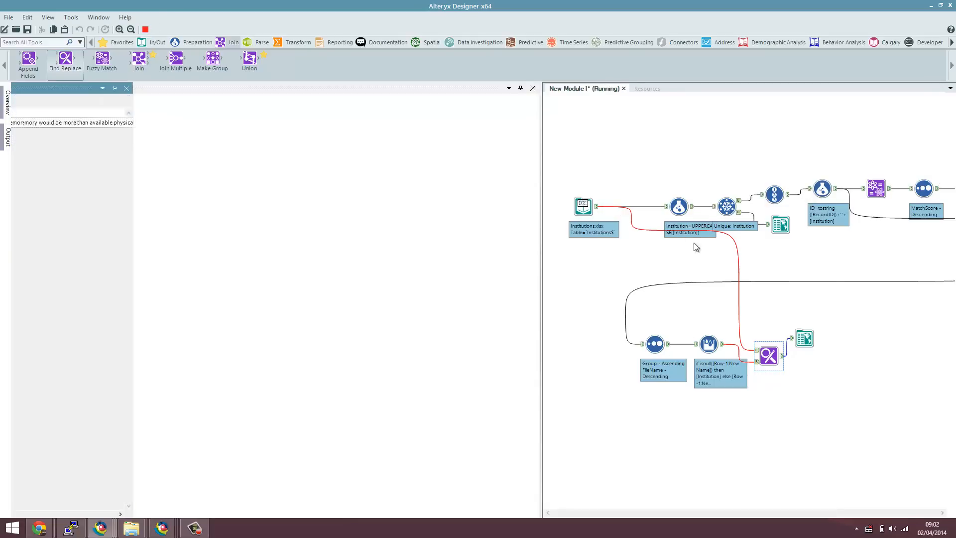
{"action": "left_click", "coordinate": [799, 344]}
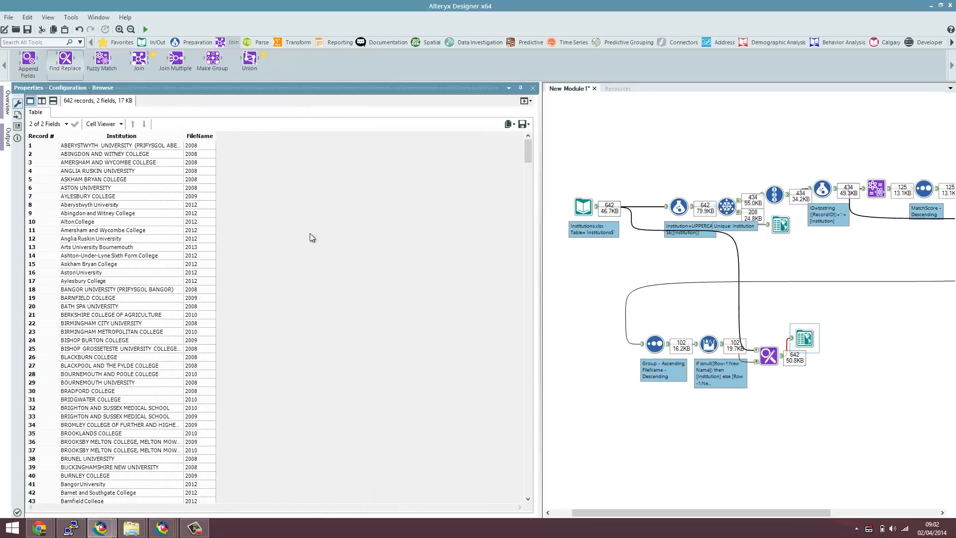
{"action": "left_click", "coordinate": [149, 215]}
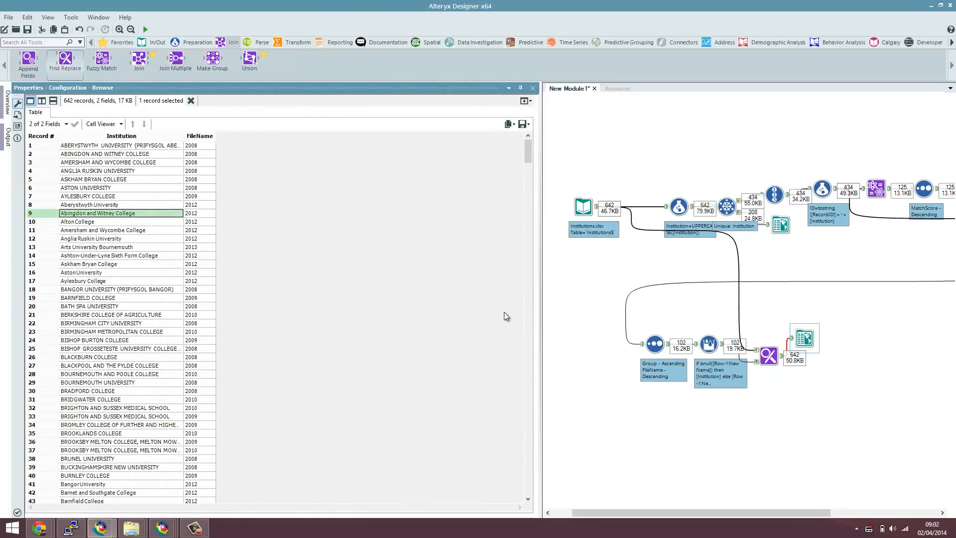
{"action": "left_click", "coordinate": [147, 247]}
{"action": "scroll", "coordinate": [224, 269], "scroll_direction": "down", "scroll_amount": 4}
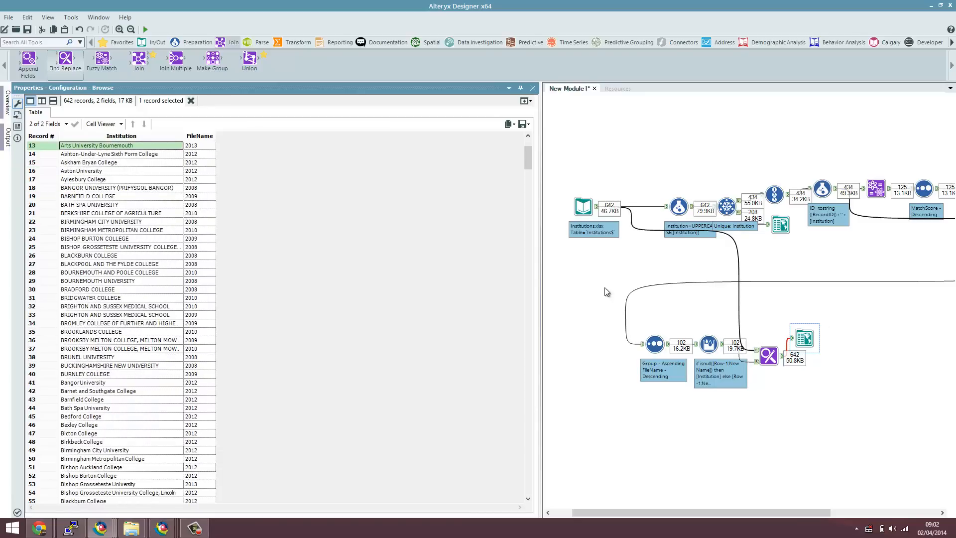
{"action": "scroll", "coordinate": [149, 244], "scroll_direction": "down", "scroll_amount": 14}
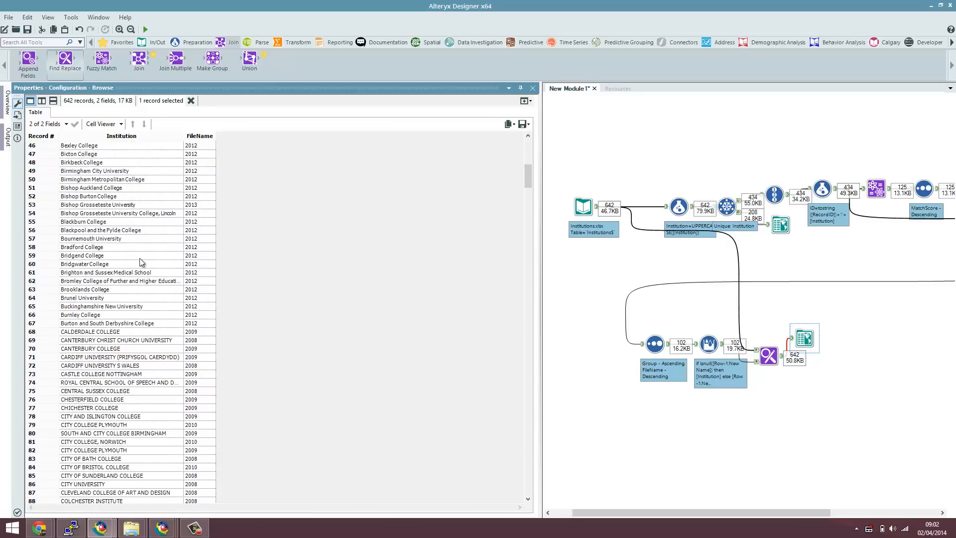
{"action": "scroll", "coordinate": [159, 254], "scroll_direction": "down", "scroll_amount": 3}
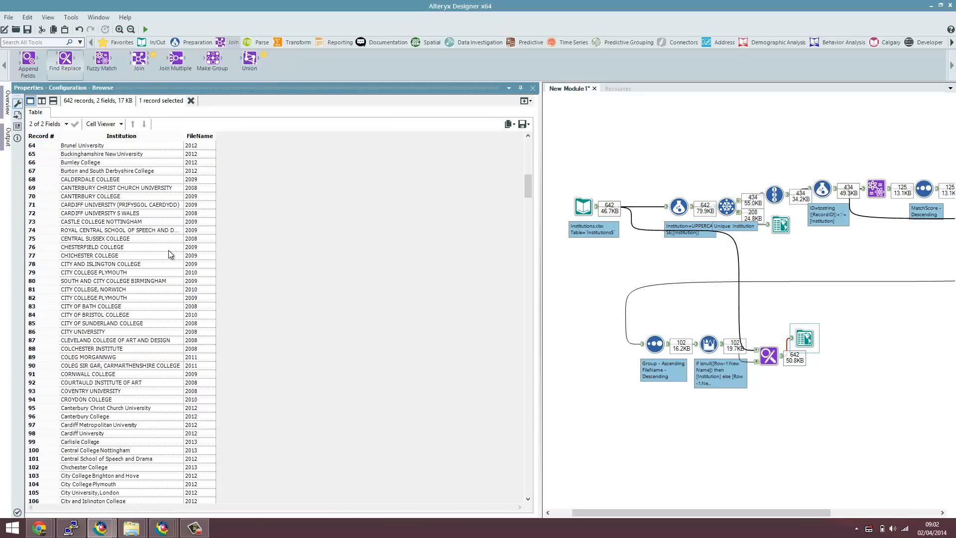
{"action": "scroll", "coordinate": [169, 255], "scroll_direction": "down", "scroll_amount": 7}
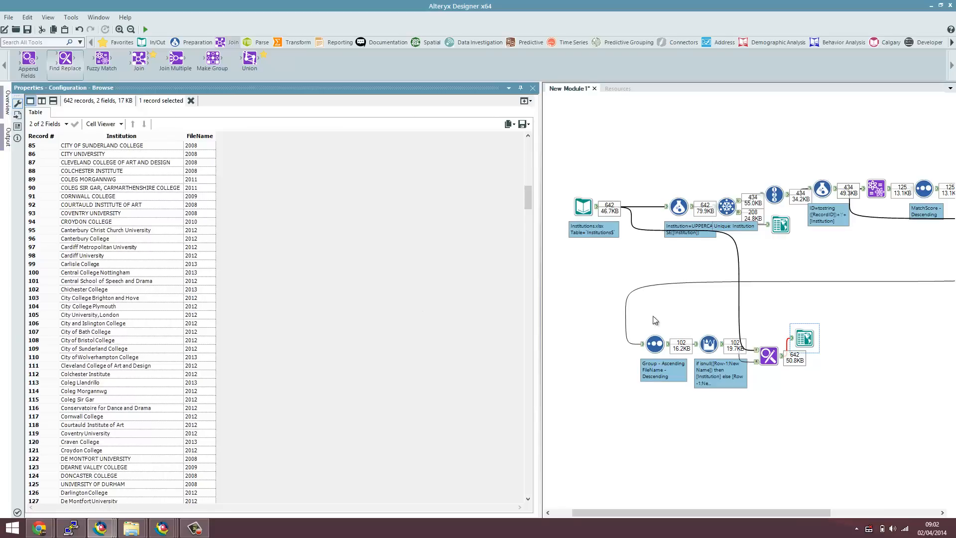
Step: Move the final Browse further from the Find Replace tool and widen the canvas to show the whole workflow
{"action": "left_click_drag", "start_coordinate": [817, 332], "coordinate": [850, 351]}
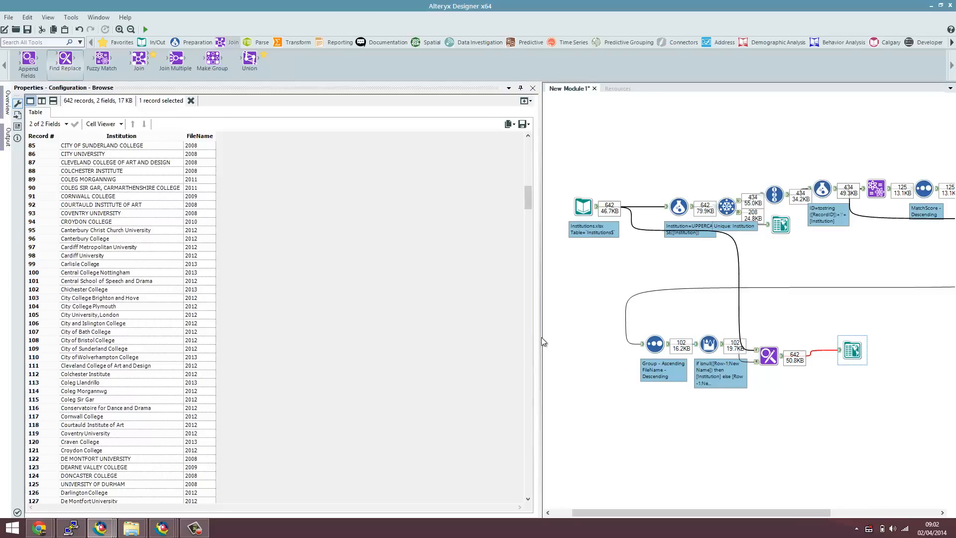
{"action": "left_click_drag", "start_coordinate": [542, 336], "coordinate": [273, 304]}
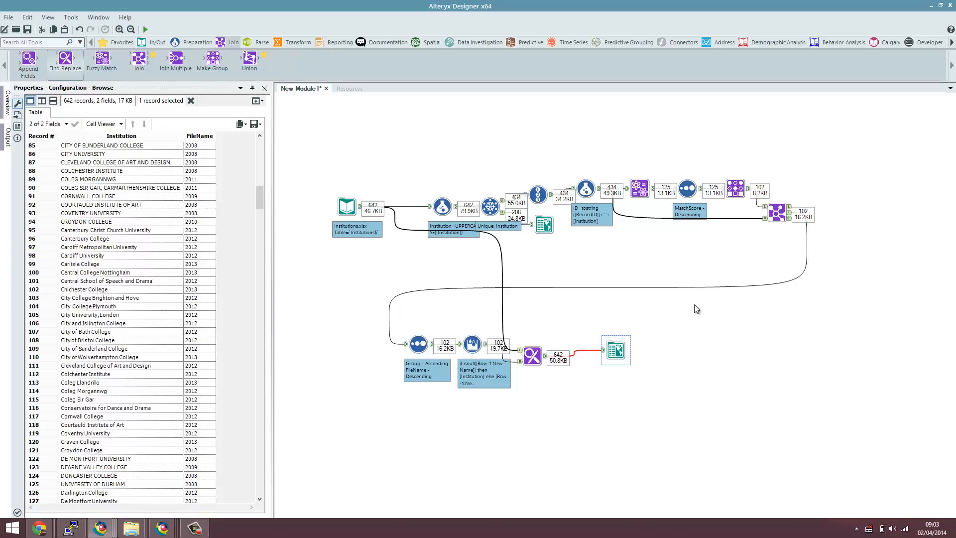
Step: Open the Fuzzy Match Merge sample module from the Data Artistry samples
{"action": "left_click", "coordinate": [8, 17]}
{"action": "mouse_move", "coordinate": [72, 64]}
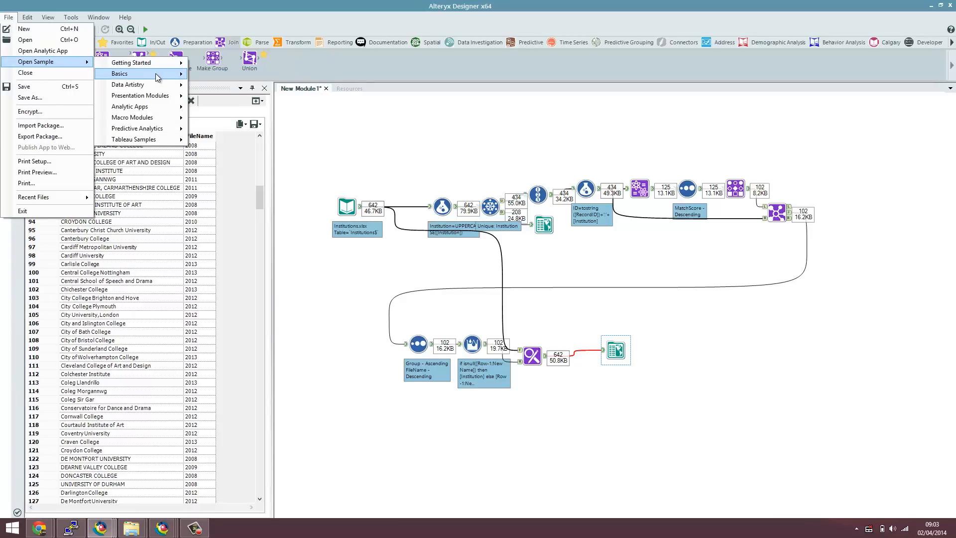
{"action": "mouse_move", "coordinate": [159, 75]}
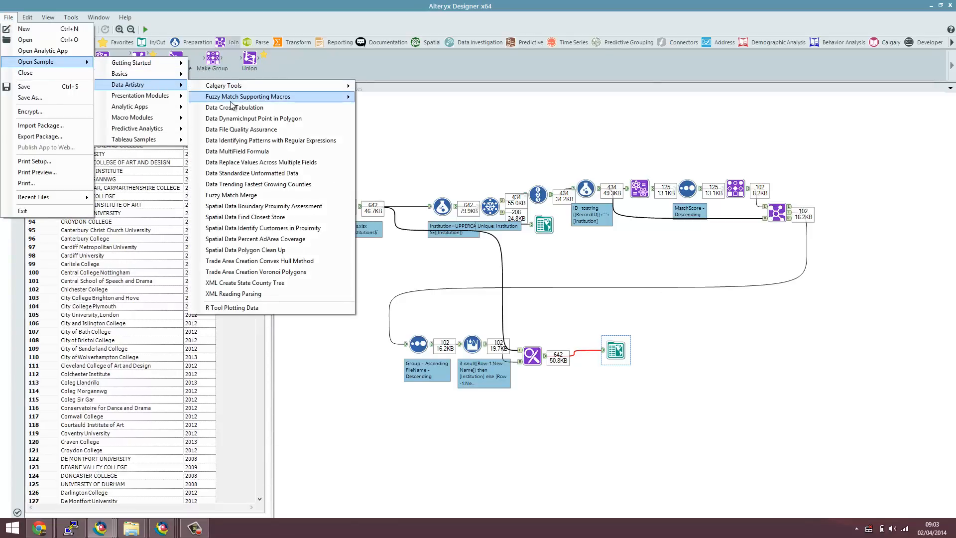
{"action": "left_click", "coordinate": [274, 195]}
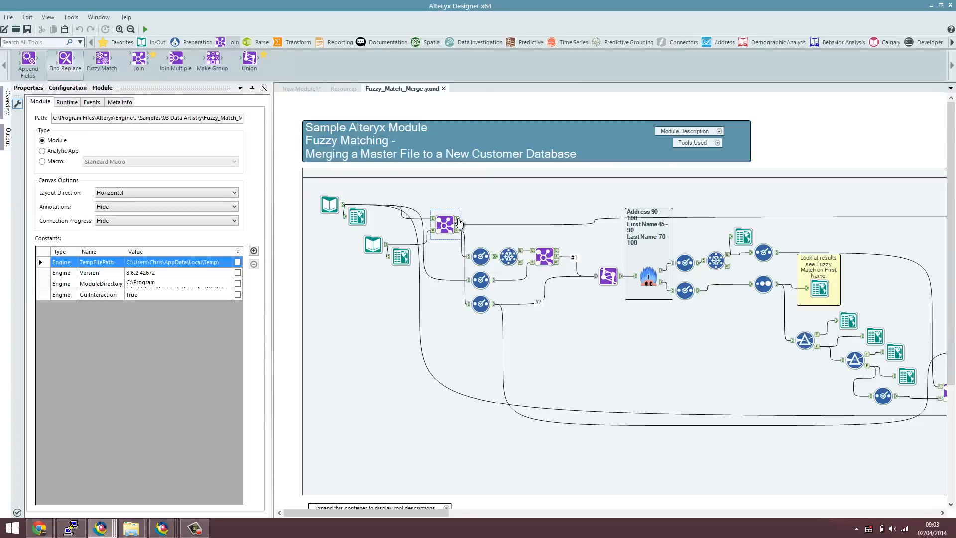
Step: Expand the sample's tool descriptions container and examine the explanations alongside the fuzzy matching workflow
{"action": "scroll", "coordinate": [523, 399], "scroll_direction": "down", "scroll_amount": 1}
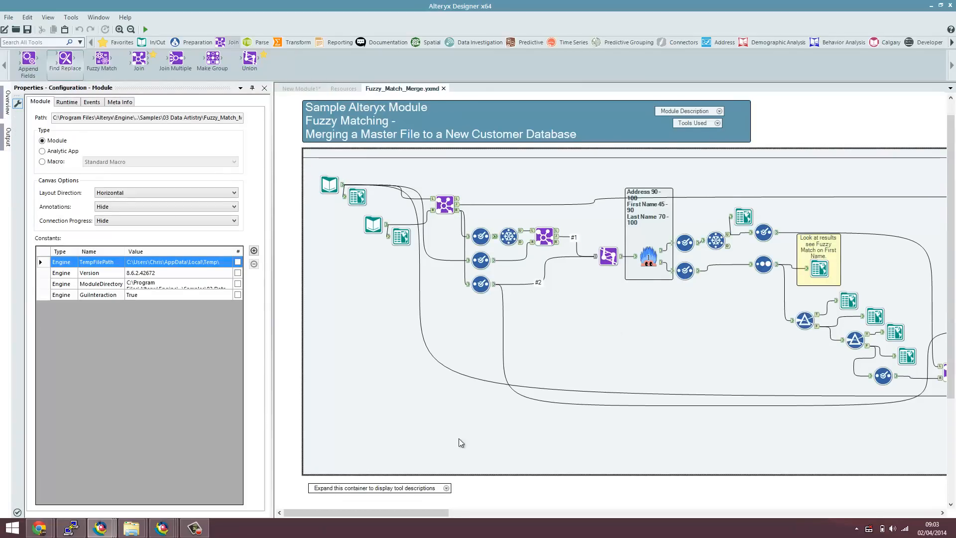
{"action": "left_click", "coordinate": [449, 491]}
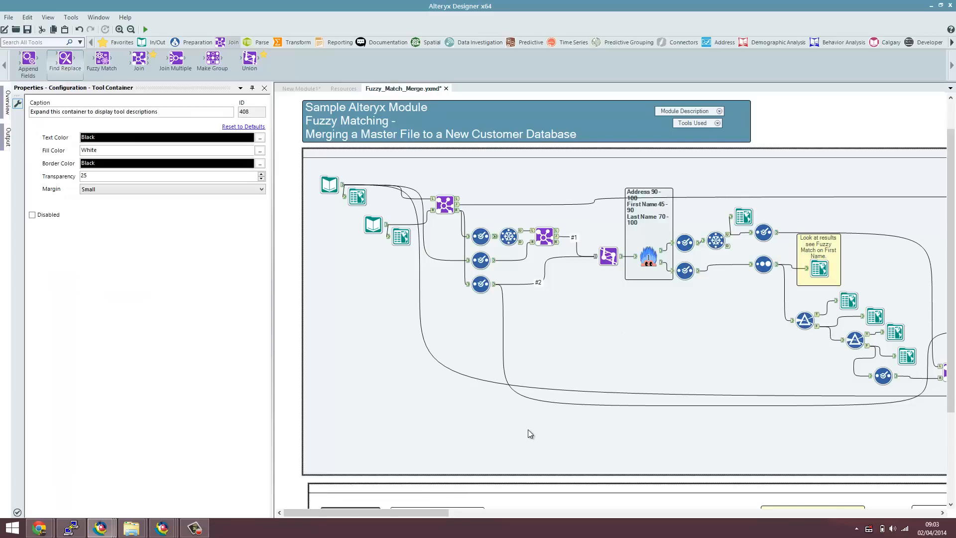
{"action": "scroll", "coordinate": [529, 432], "scroll_direction": "down", "scroll_amount": 3}
{"action": "scroll", "coordinate": [459, 433], "scroll_direction": "down", "scroll_amount": 2}
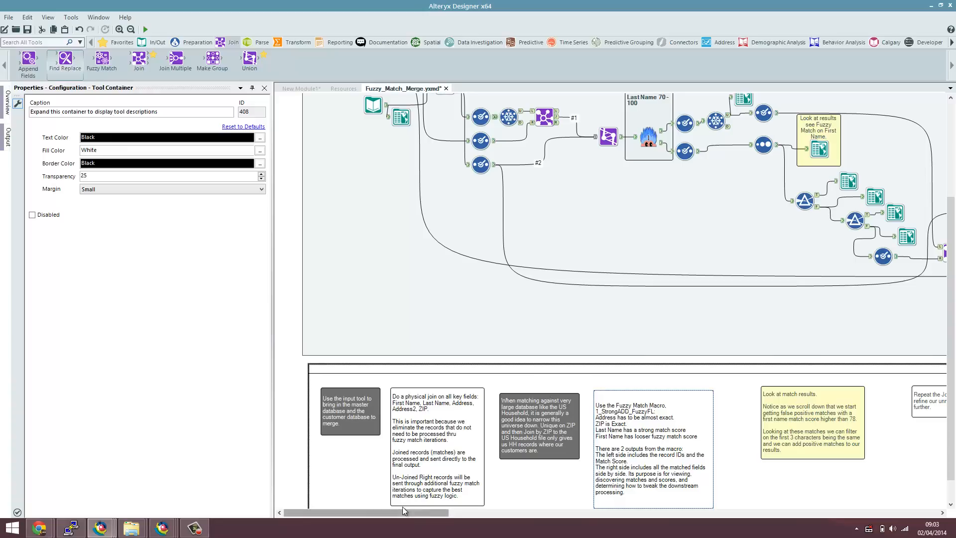
{"action": "mouse_move", "coordinate": [418, 512]}
{"action": "left_mouse_down"}
{"action": "mouse_move", "coordinate": [542, 520]}
{"action": "mouse_move", "coordinate": [416, 513]}
{"action": "left_mouse_up"}
{"action": "scroll", "coordinate": [482, 335], "scroll_direction": "up", "scroll_amount": 3}
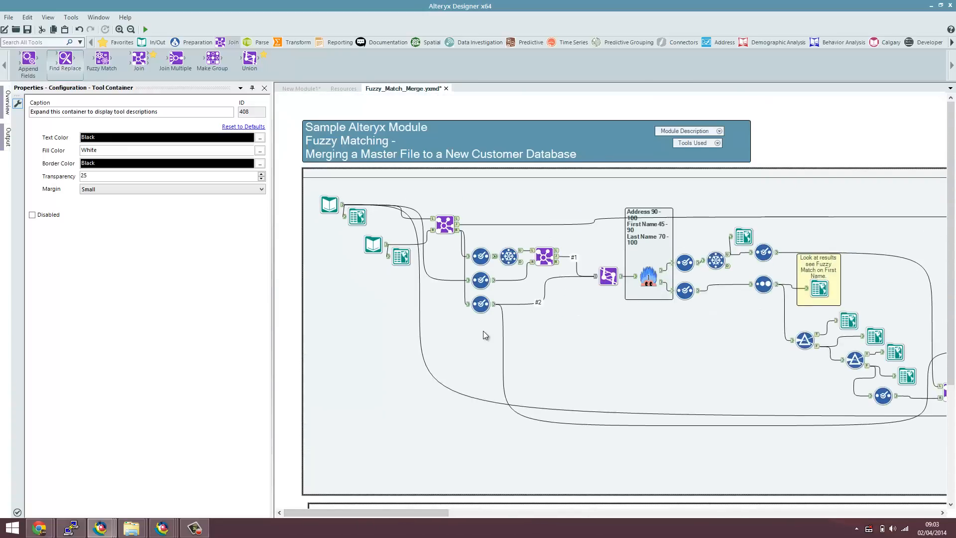